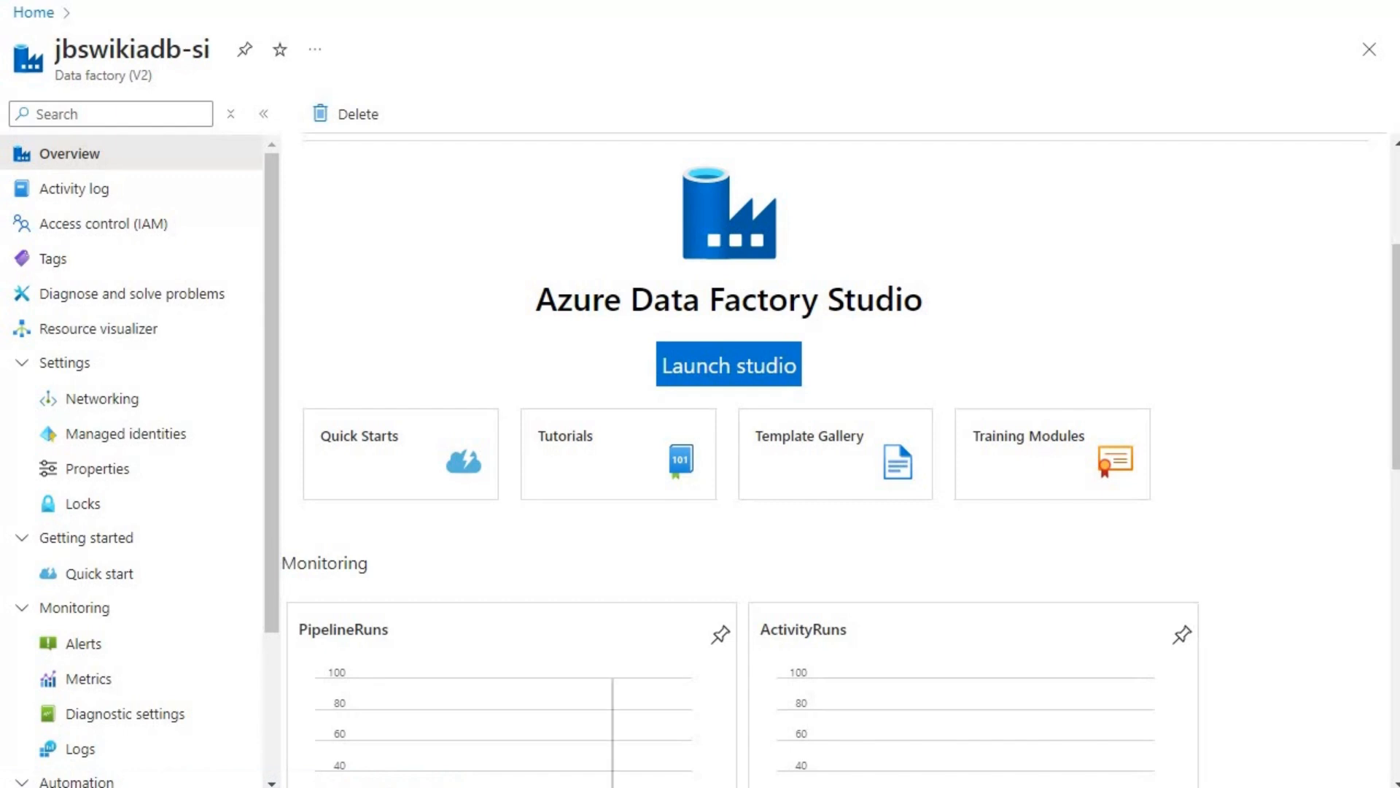
Step: Share the CosmosData folder in C:\Temp over the network with the listed accounts and copy its share link
left_click(1064, 785)
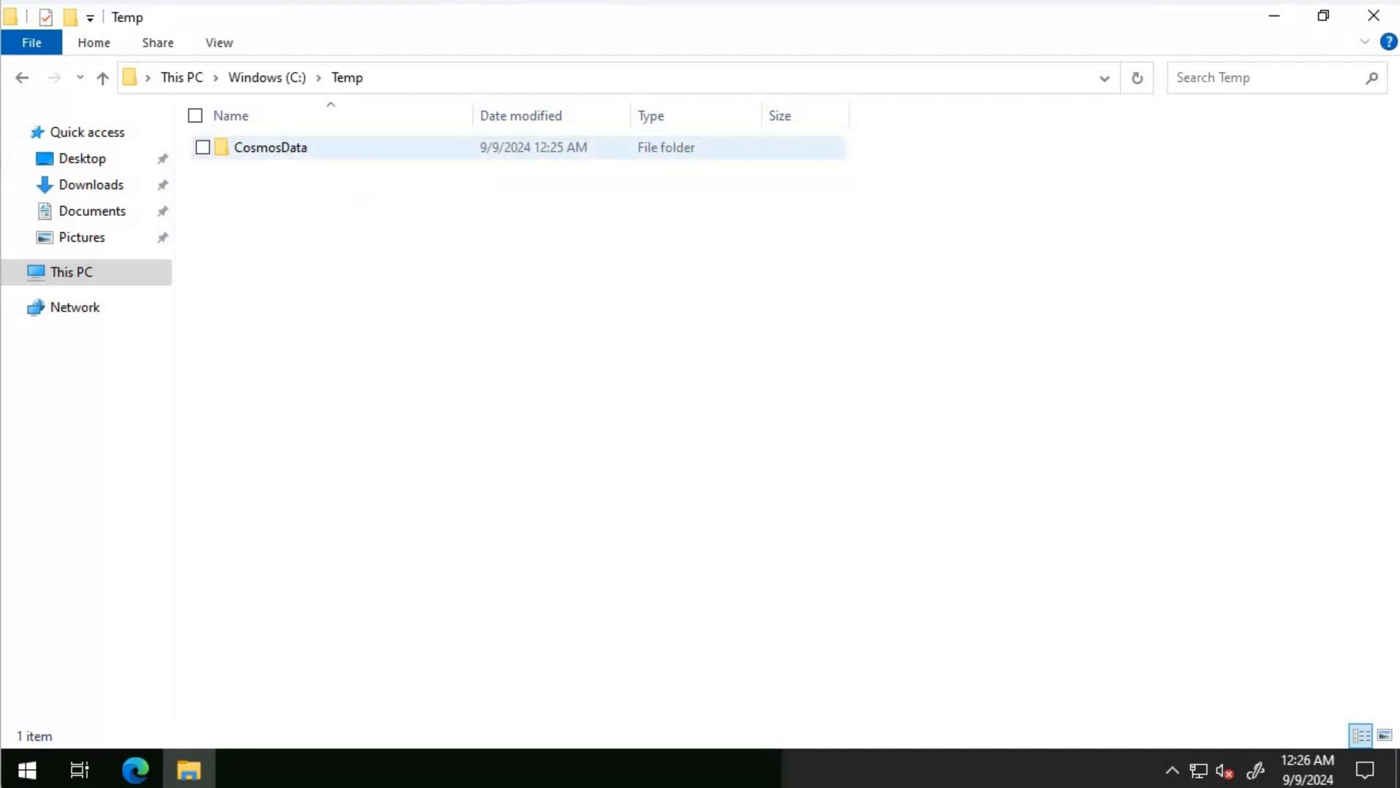
left_click(270, 147)
right_click(282, 149)
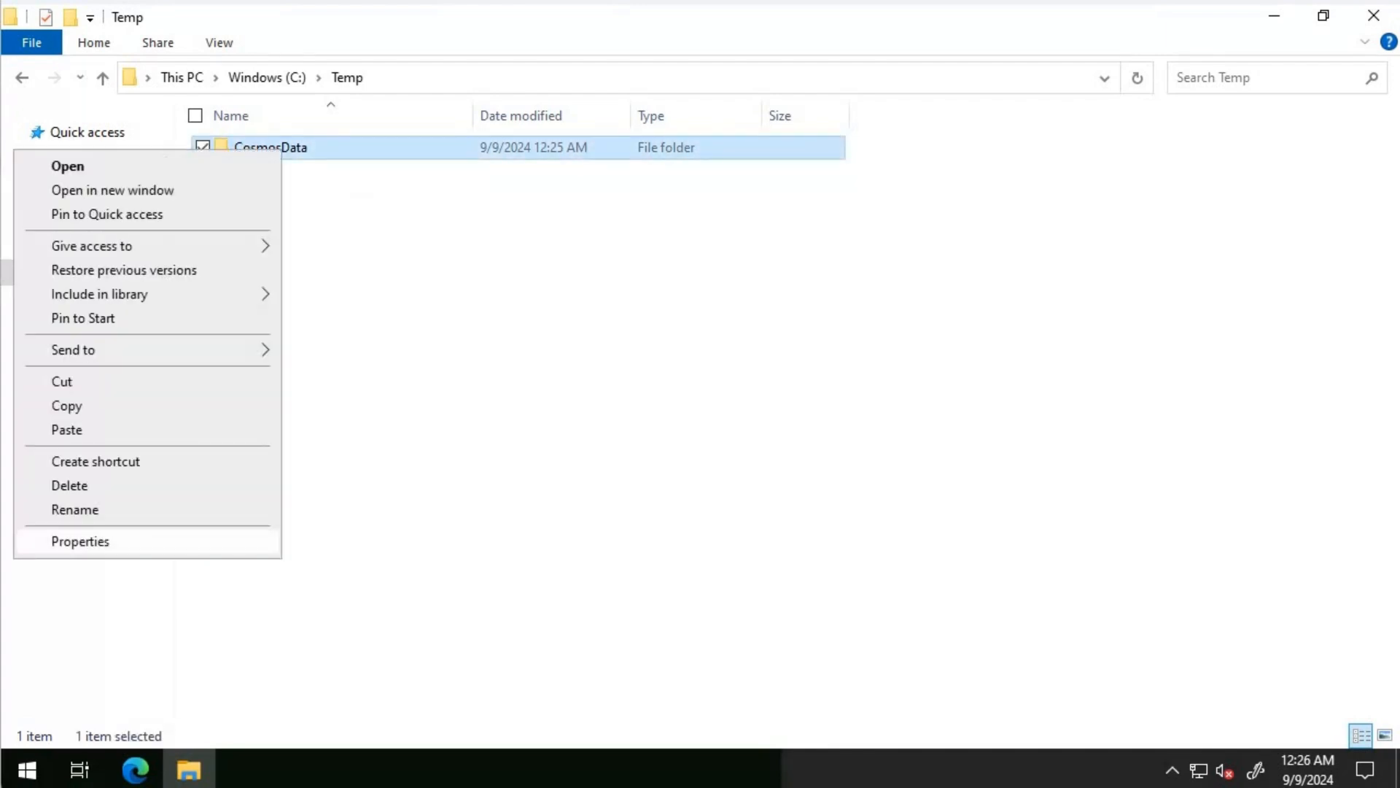
left_click(80, 541)
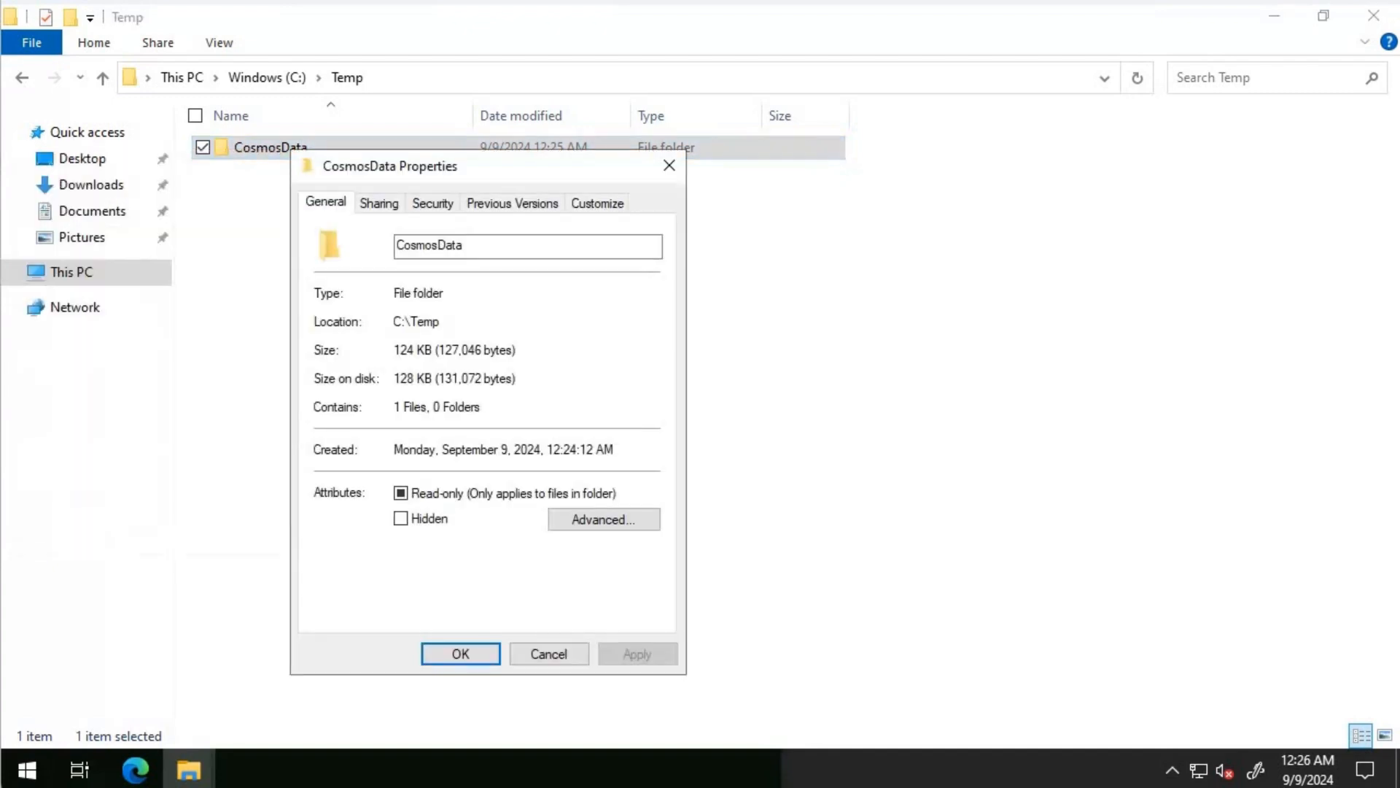
left_click(379, 203)
left_click(363, 349)
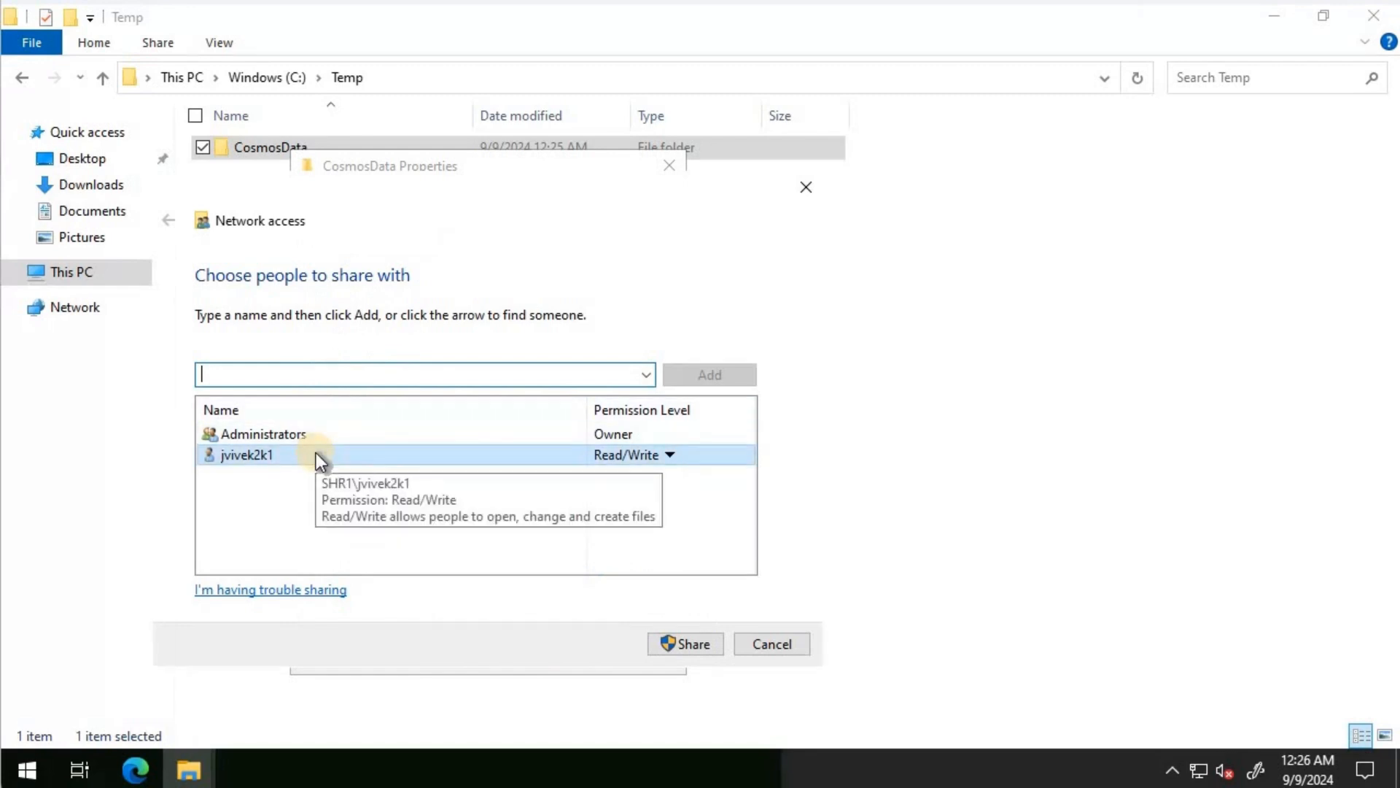
left_click(698, 640)
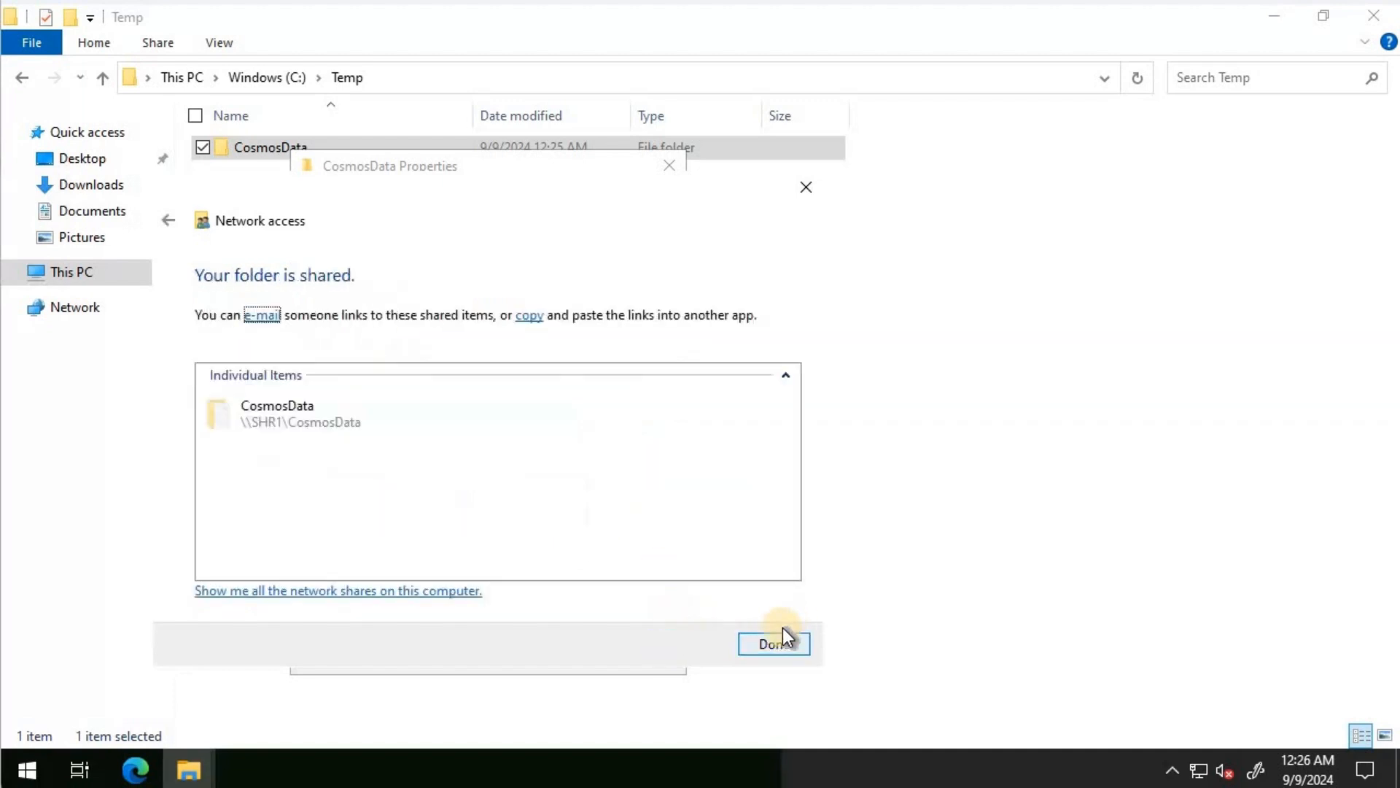
left_click(530, 317)
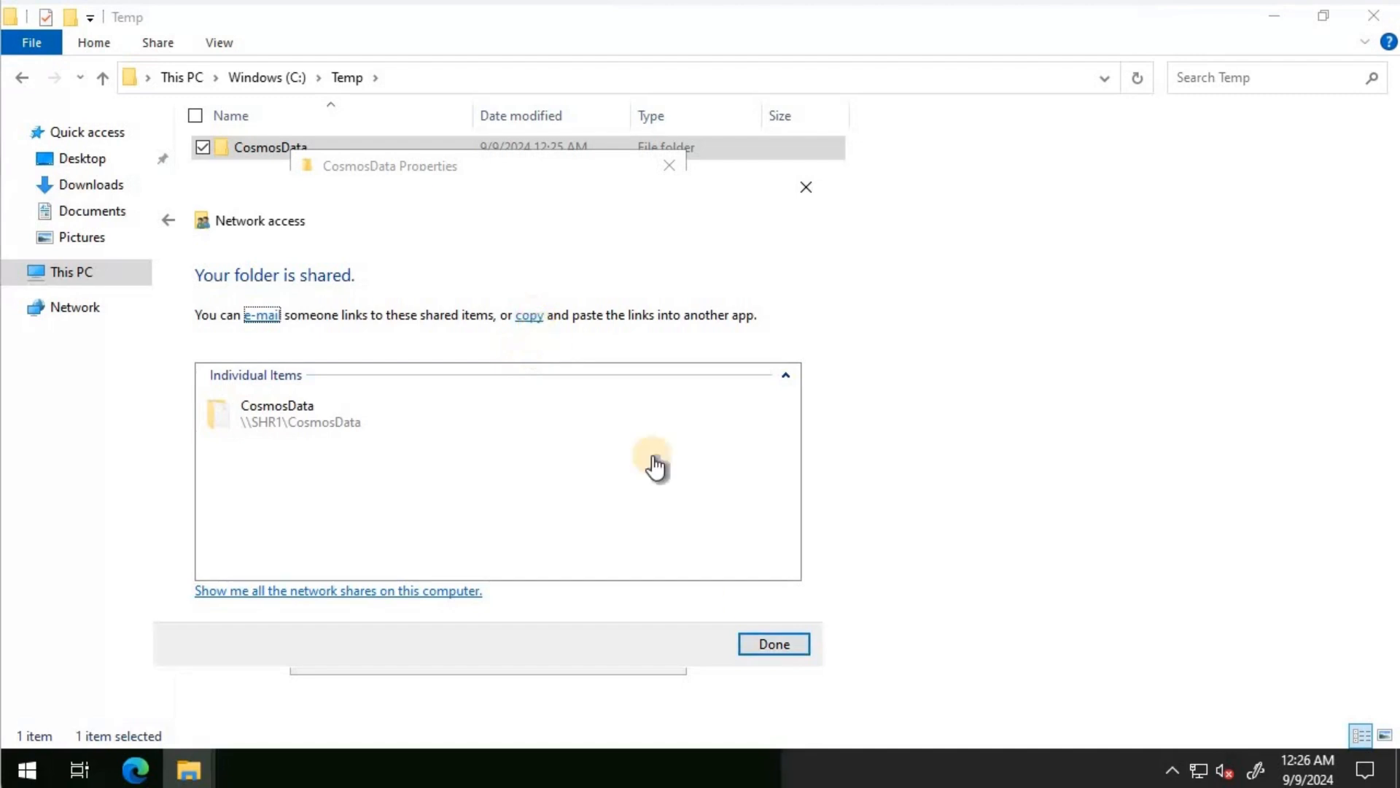
left_click(773, 643)
Step: Open a blank Notepad document and paste the copied CosmosData share link into it
left_click(27, 770)
left_click(130, 647)
right_click(26, 770)
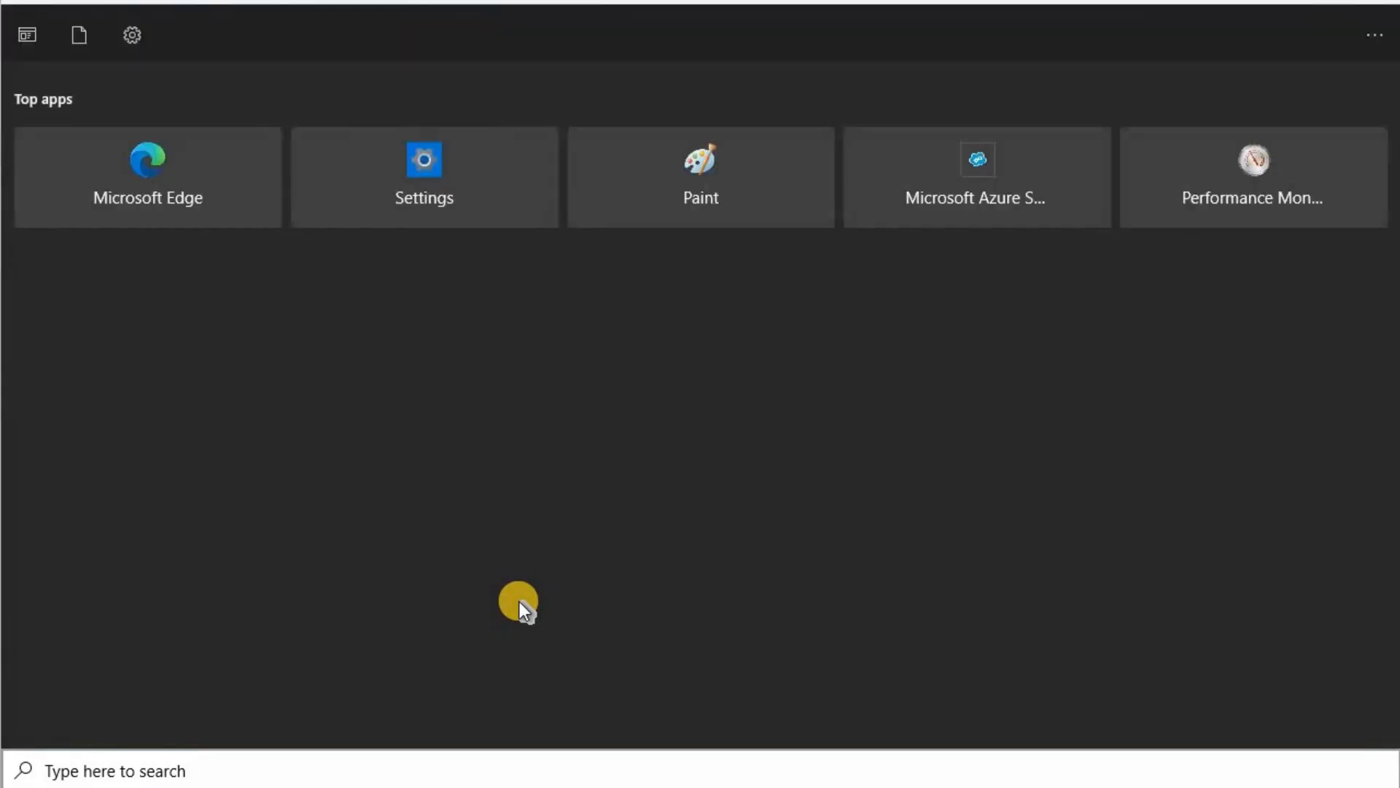
left_click(110, 766)
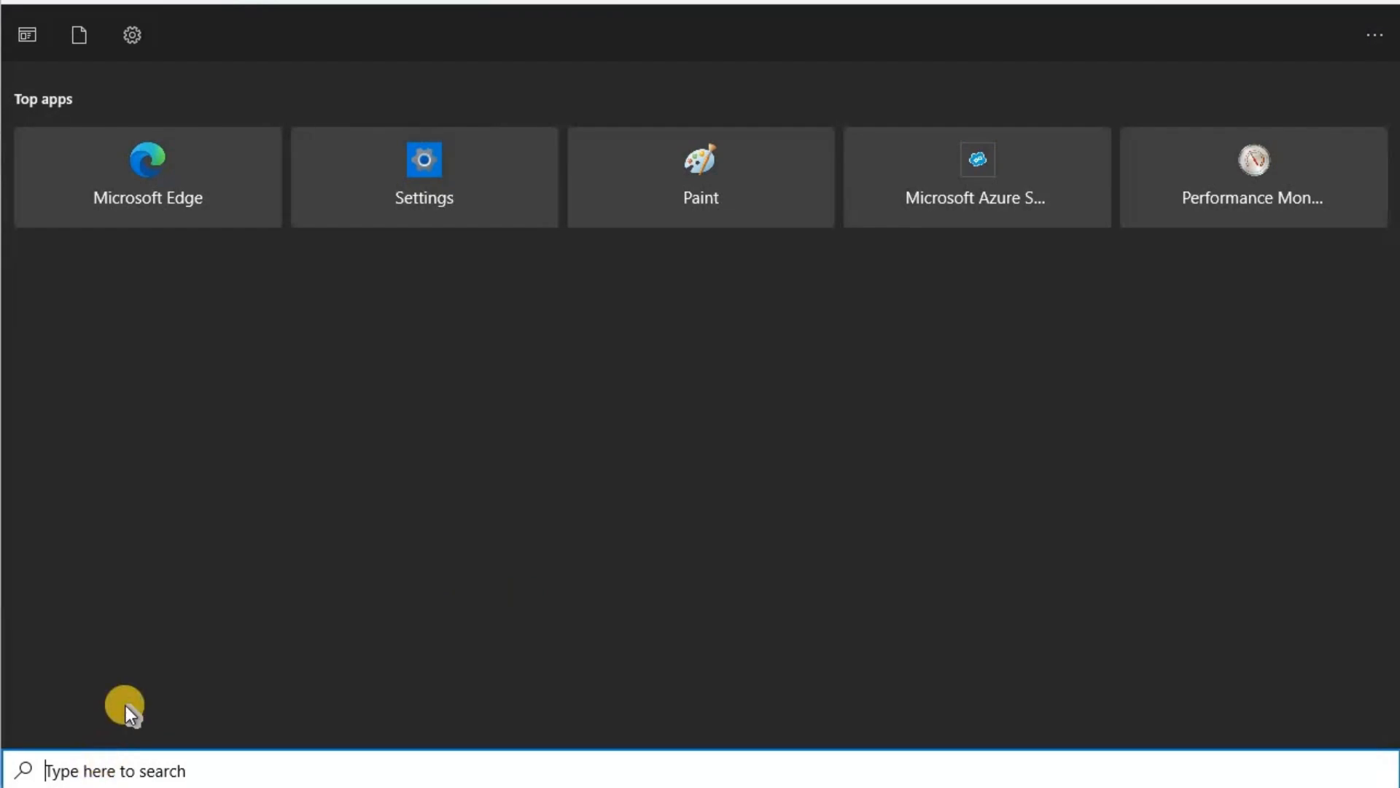
type("j")
key("BackSpace")
type("notepad")
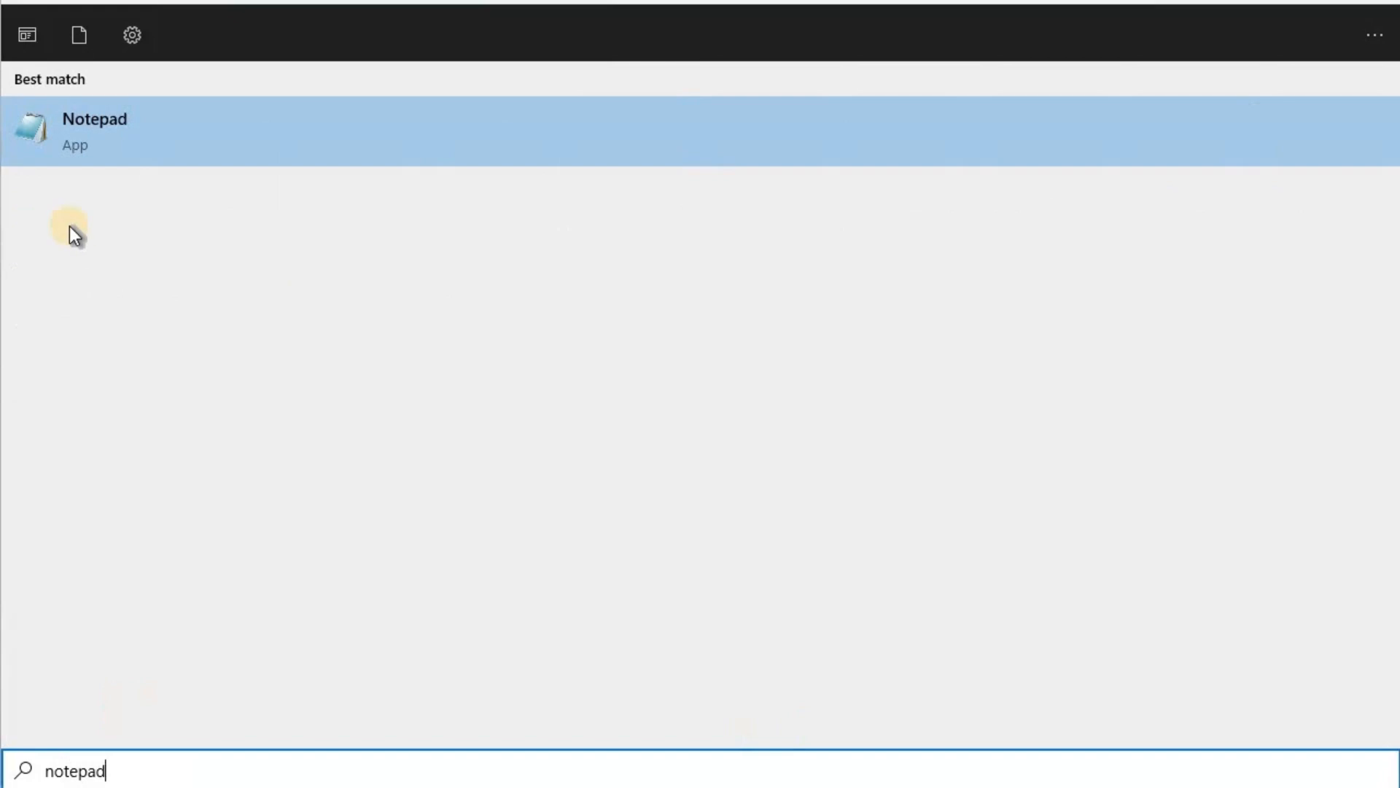
left_click(85, 113)
left_click(370, 219)
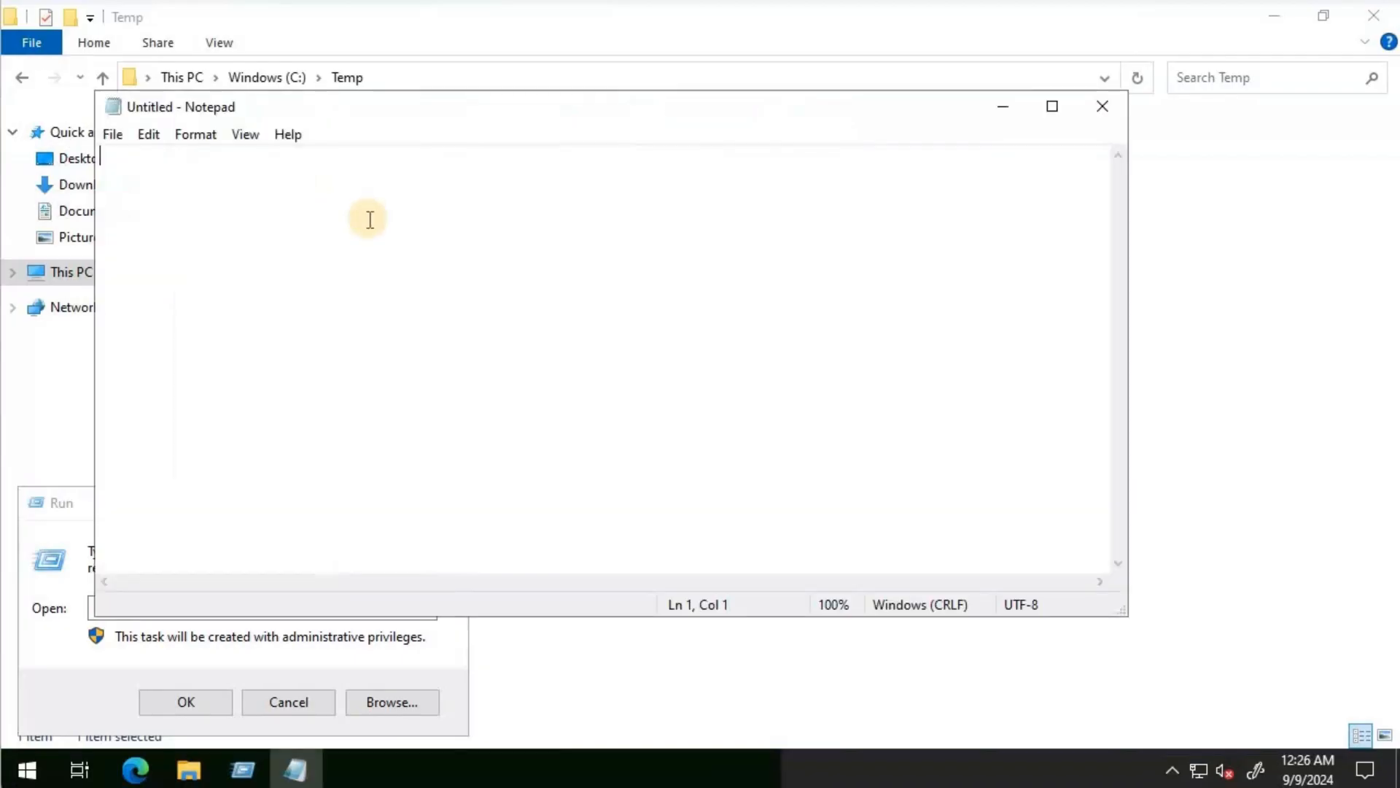
type("CosmosData (file://SHR1/CosmosData)")
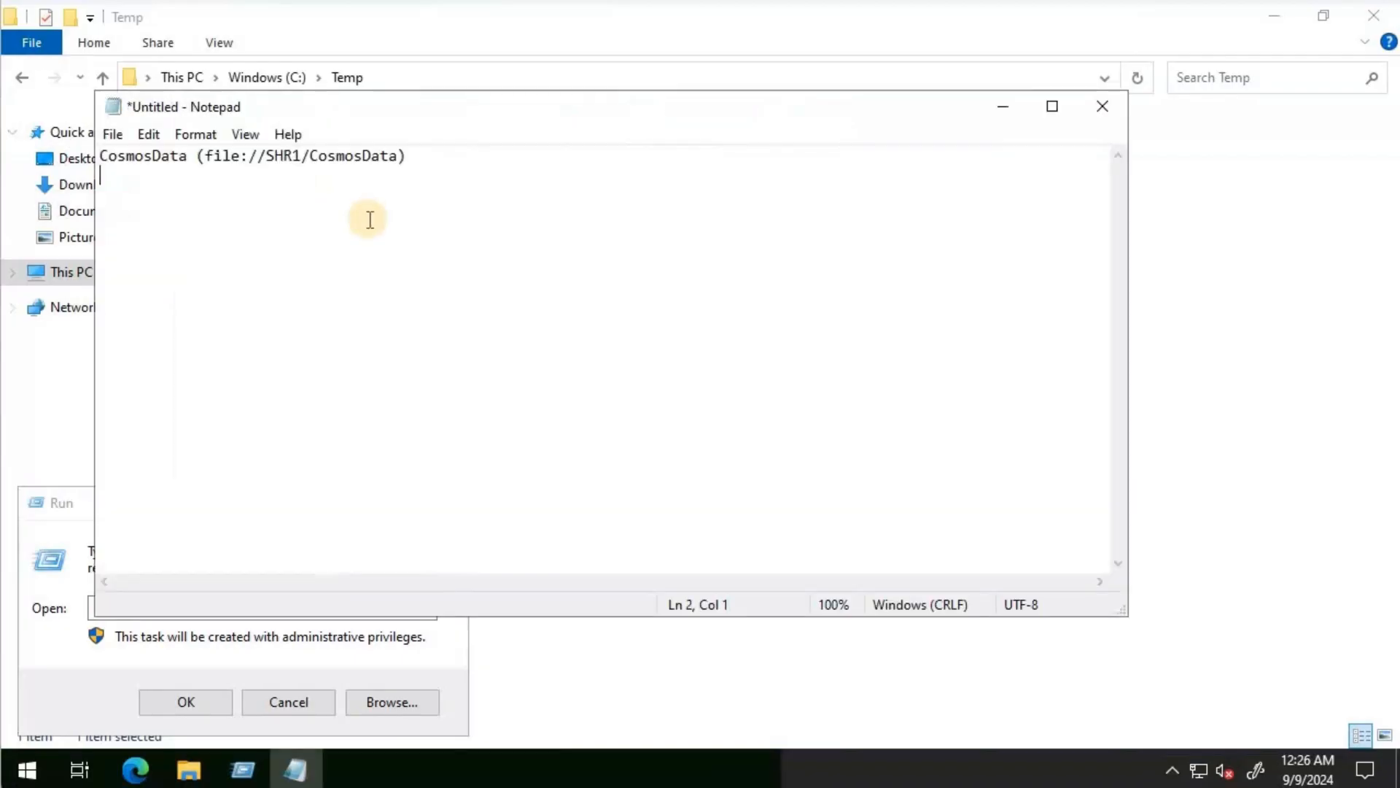
Step: Edit the pasted link into the network path \\SHR1\CosmosData and dismiss the leftover Run dialog
left_click(267, 156)
key("shift+Home")
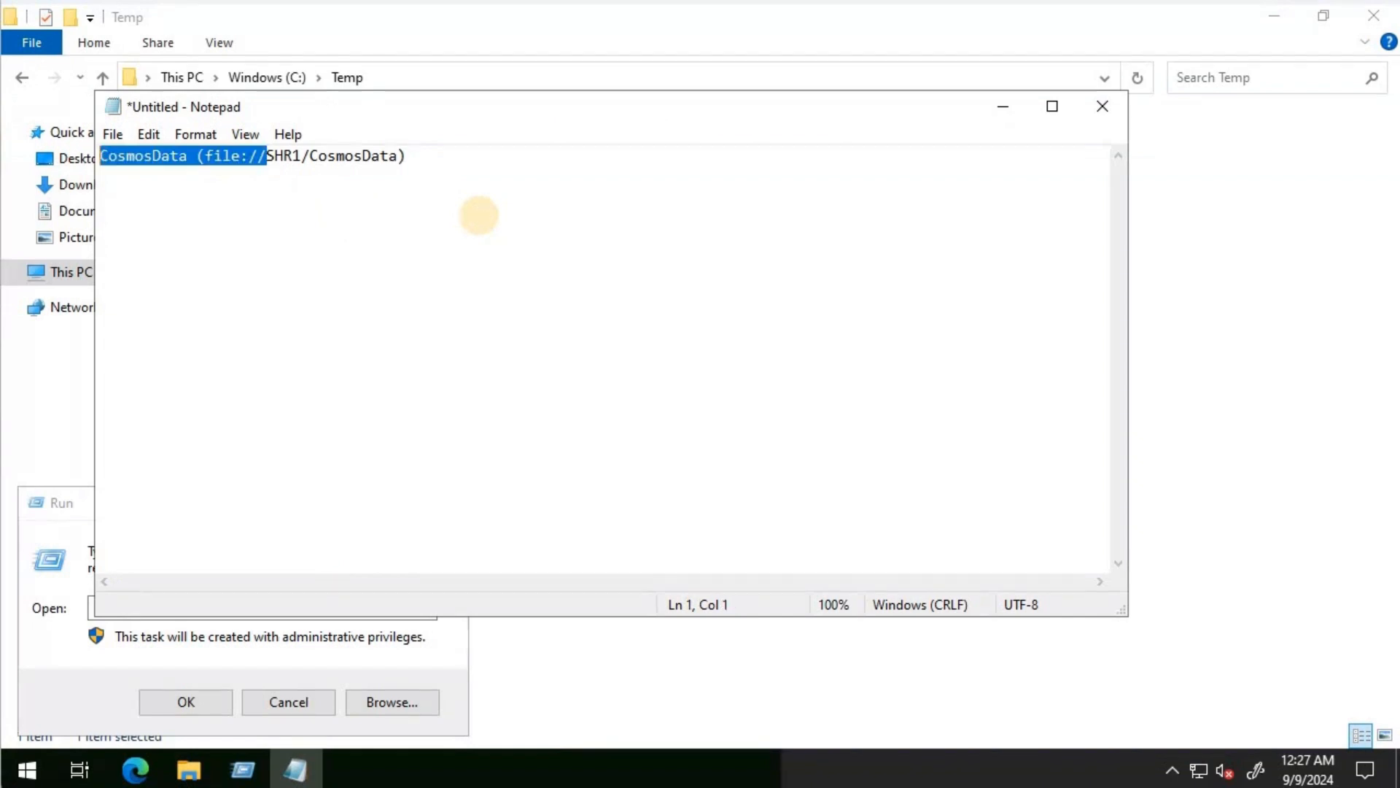
type("\\\\")
key("Right")
key("Right")
key("Right")
key("Right")
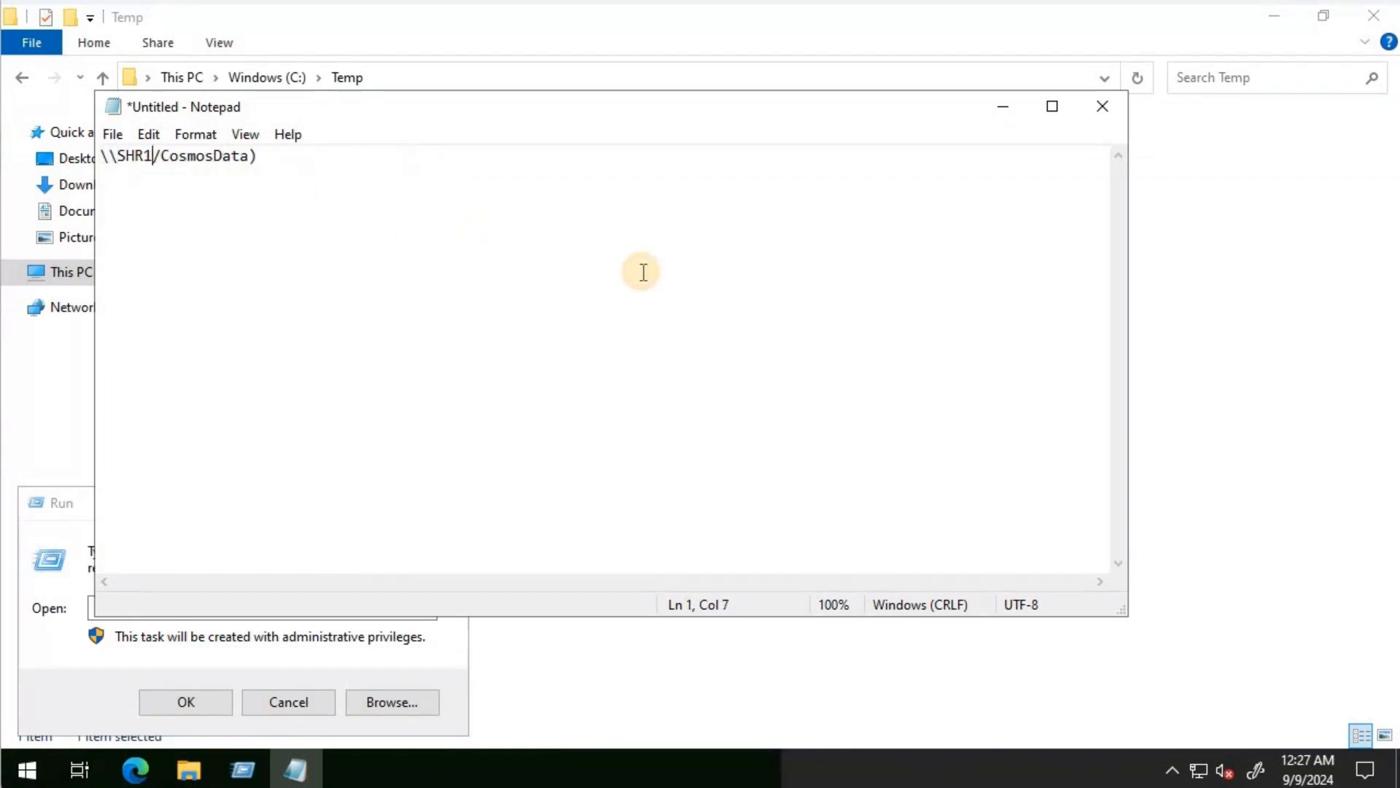
key("Delete")
type("\\")
key("End")
key("BackSpace")
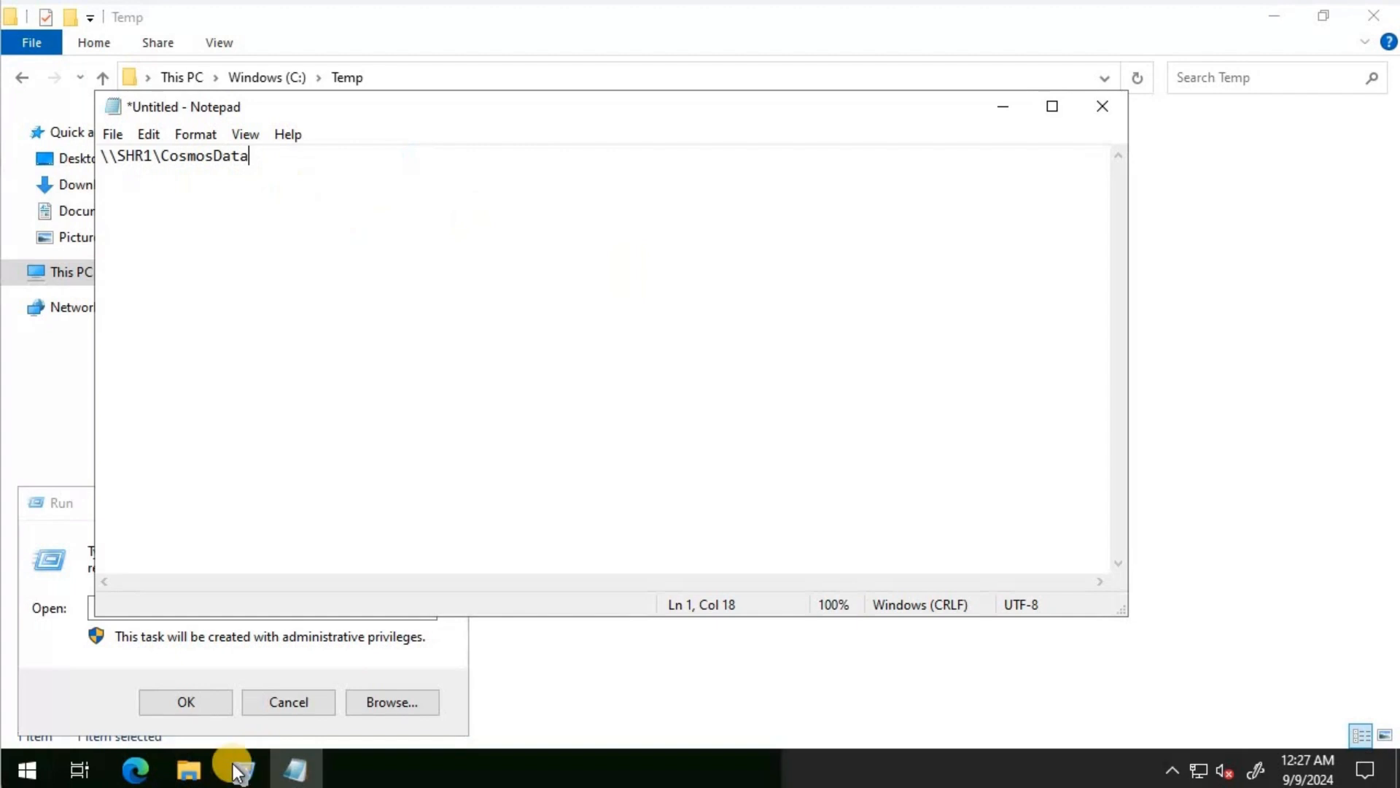
left_click(274, 694)
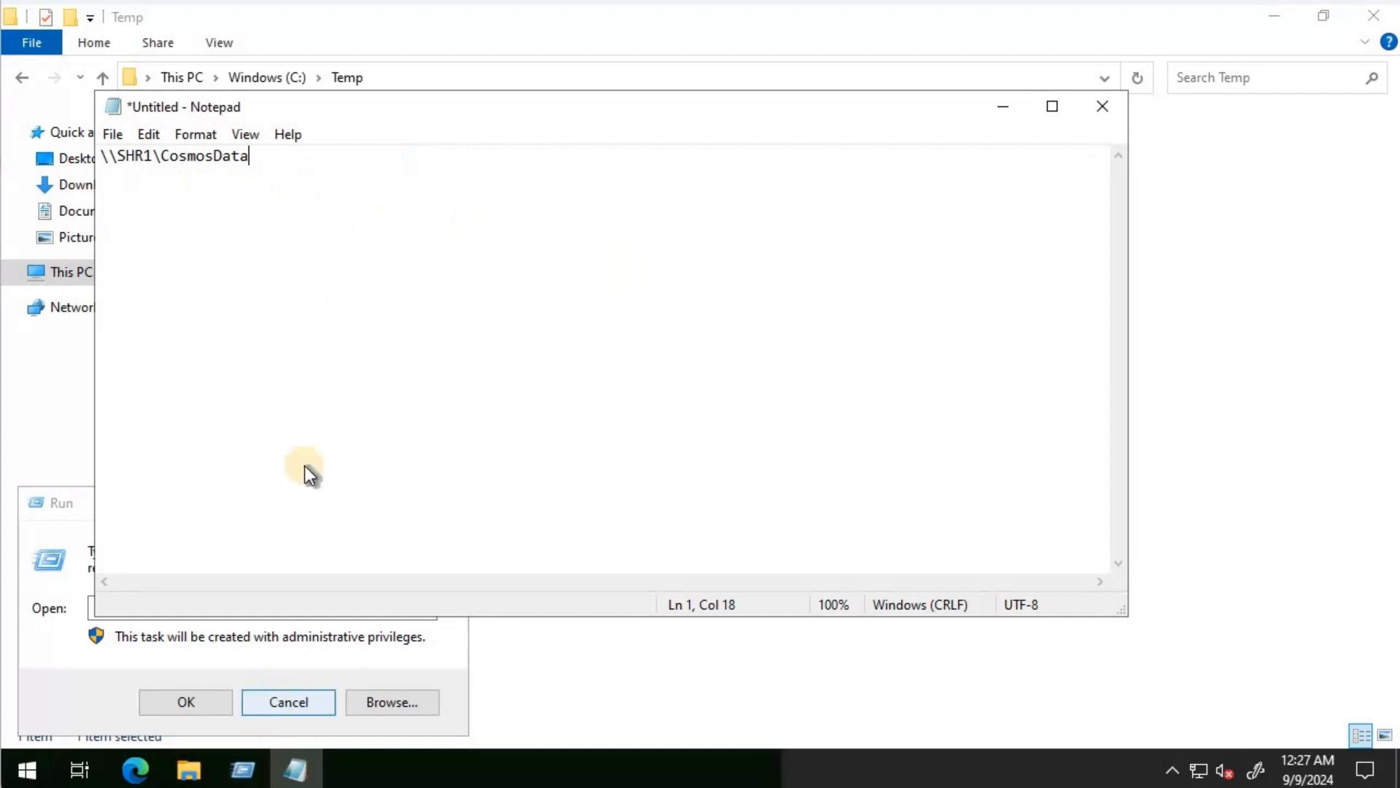
left_click(269, 159)
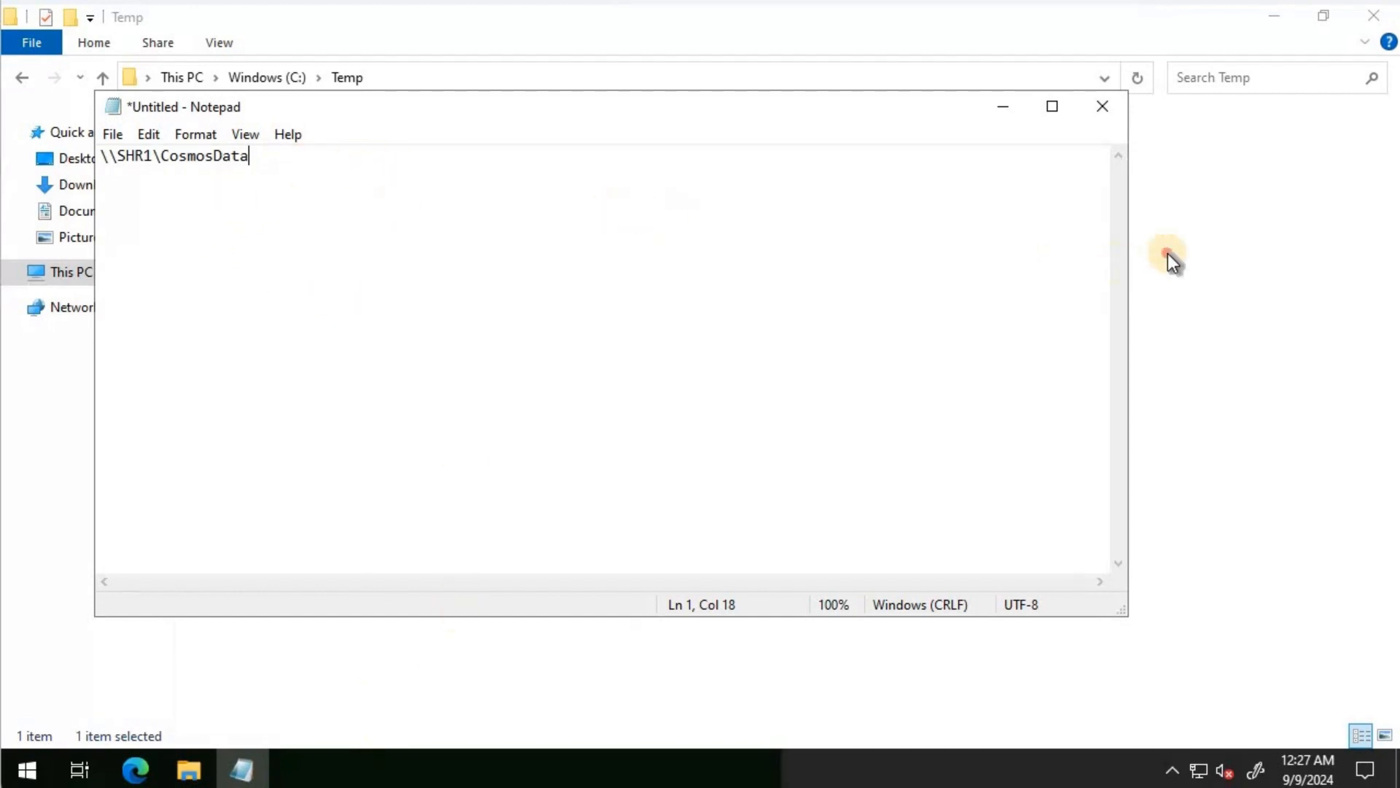
Step: Check the contents of the CosmosData folder, and of the destination container of jbadbstorageaccount in the Azure portal
double_click(264, 146)
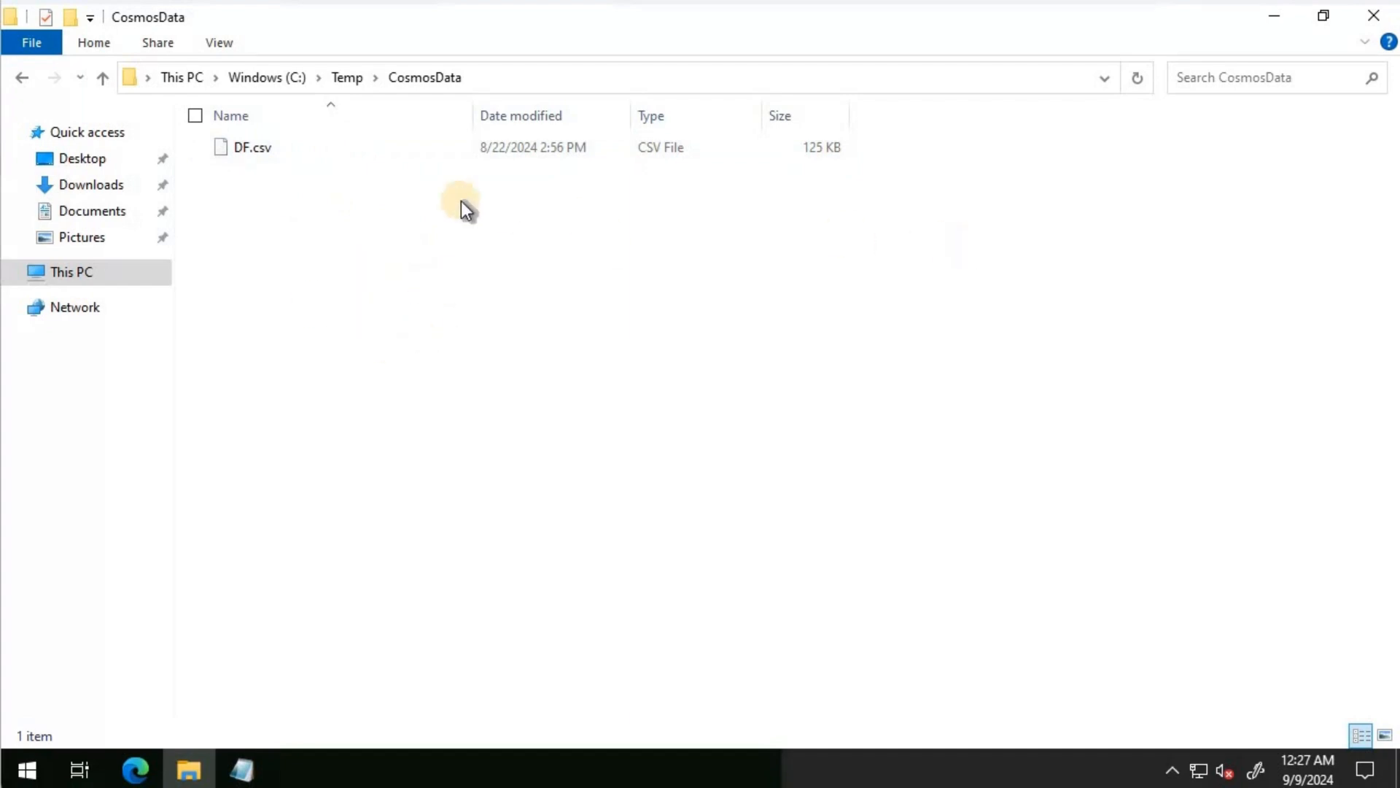
left_click(347, 78)
mouse_move(189, 770)
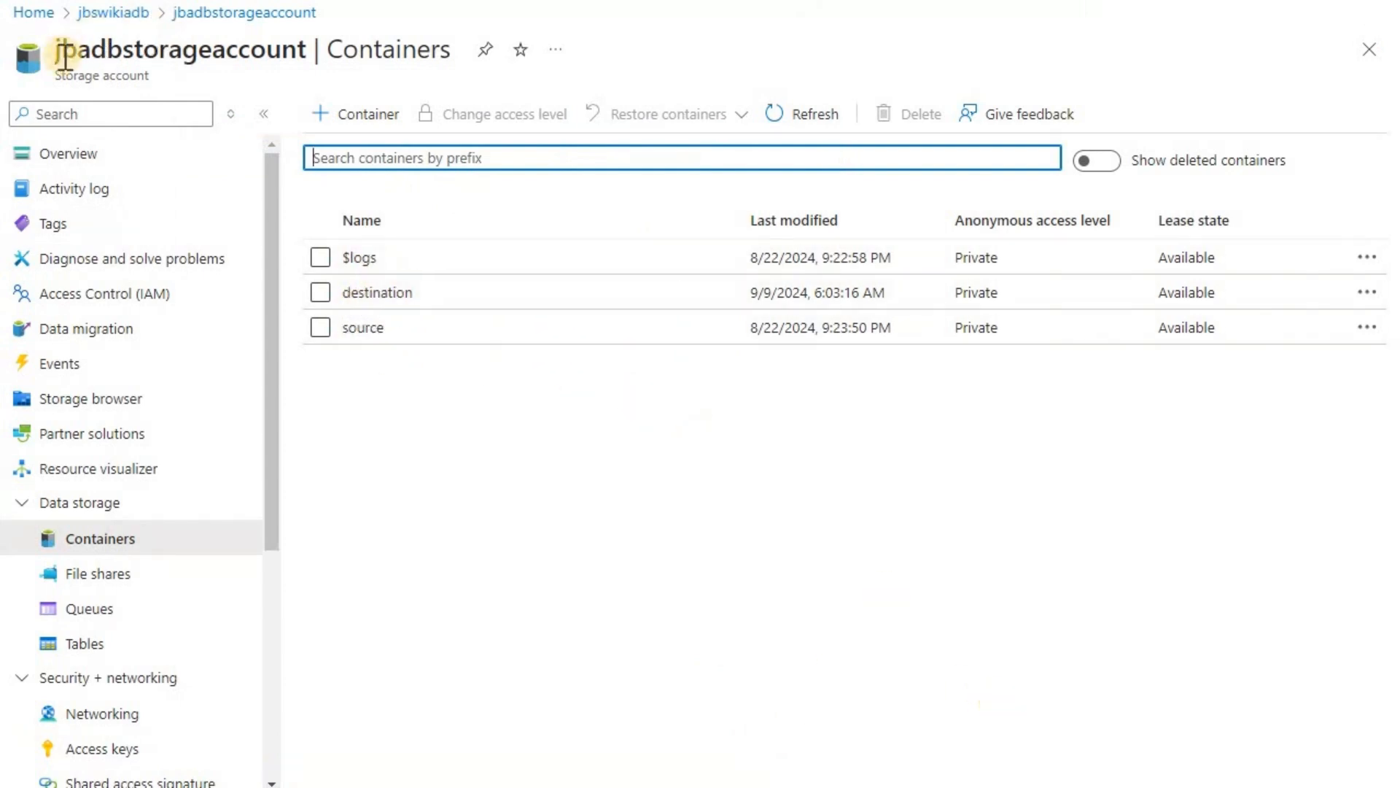
left_click(376, 293)
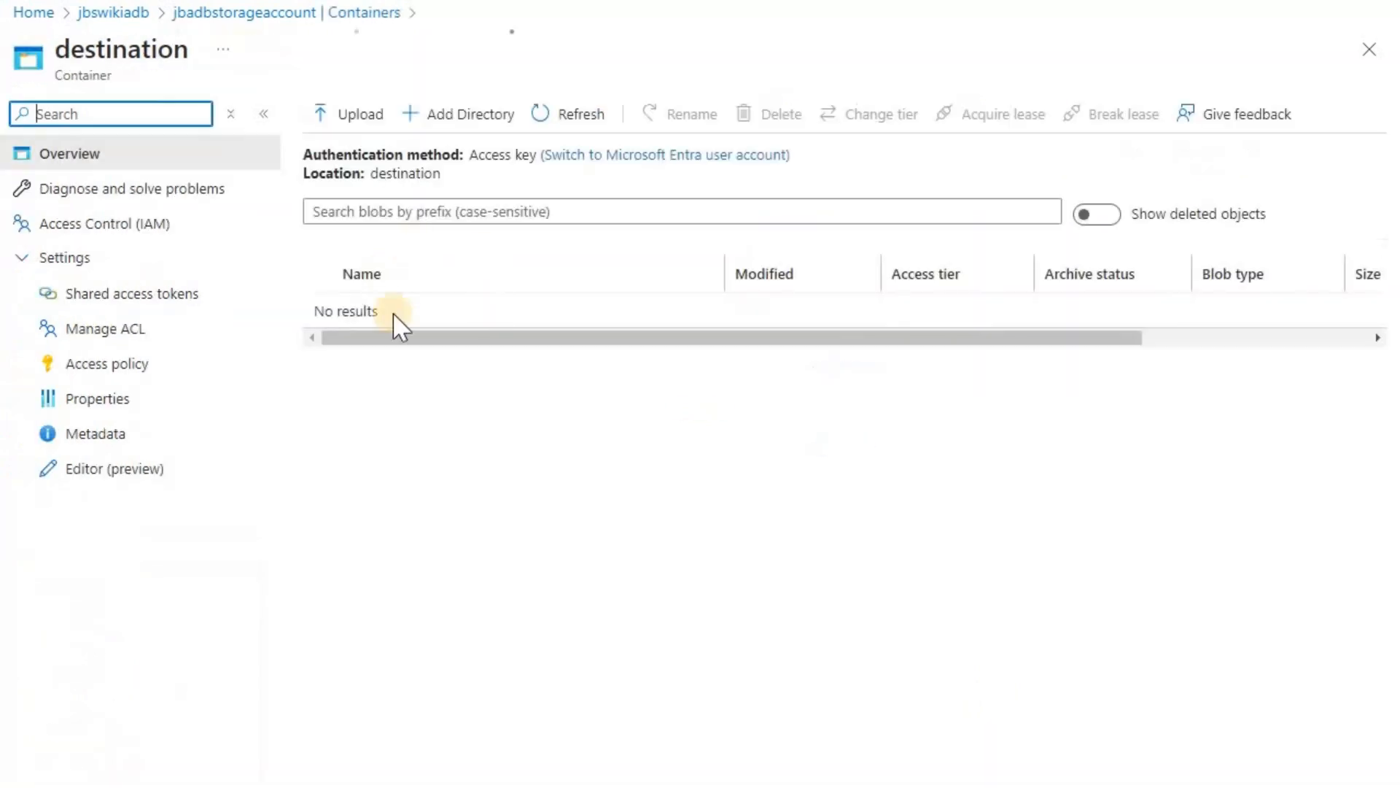
left_click(567, 118)
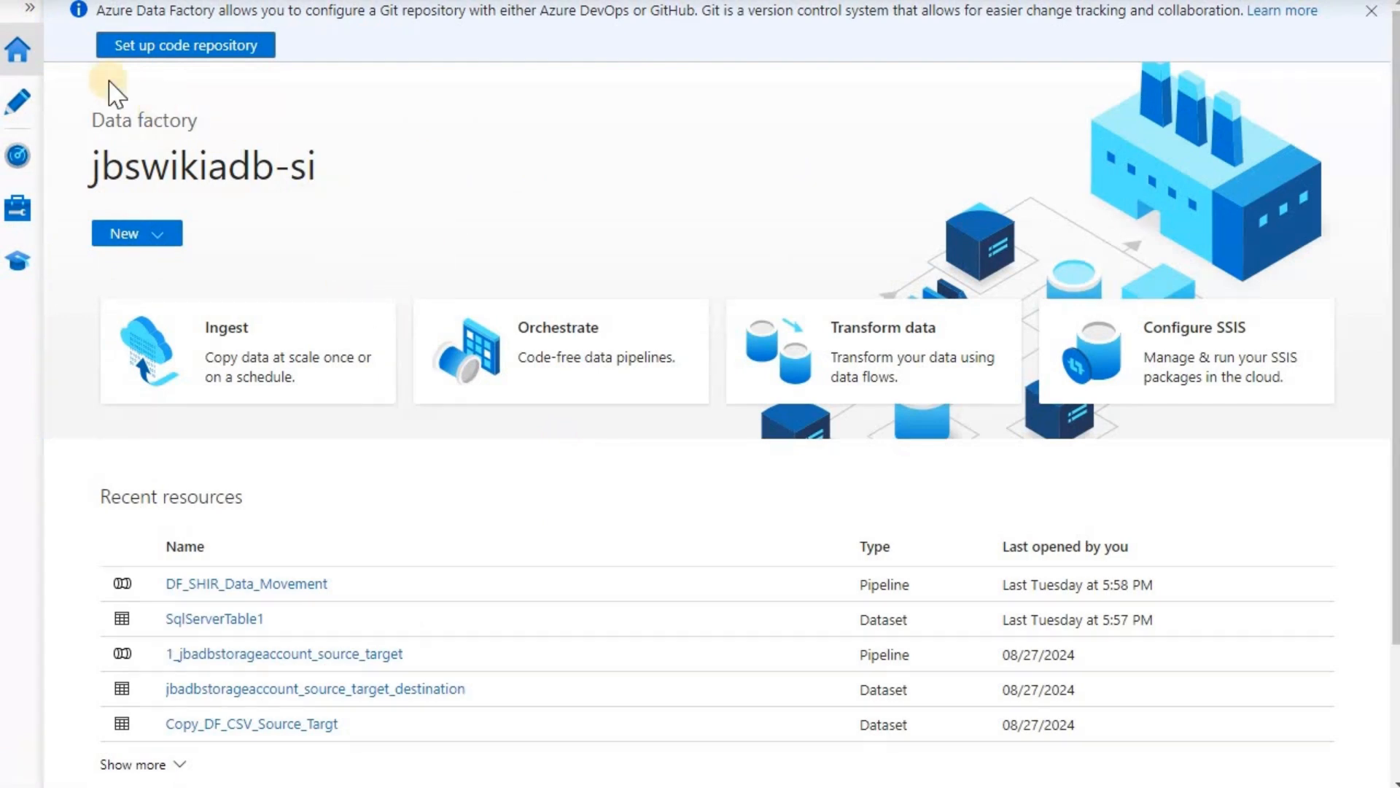
Step: In Data Factory Studio for jbswikiadb-si, create a new pipeline and add a Copy data activity to its canvas
left_click(20, 102)
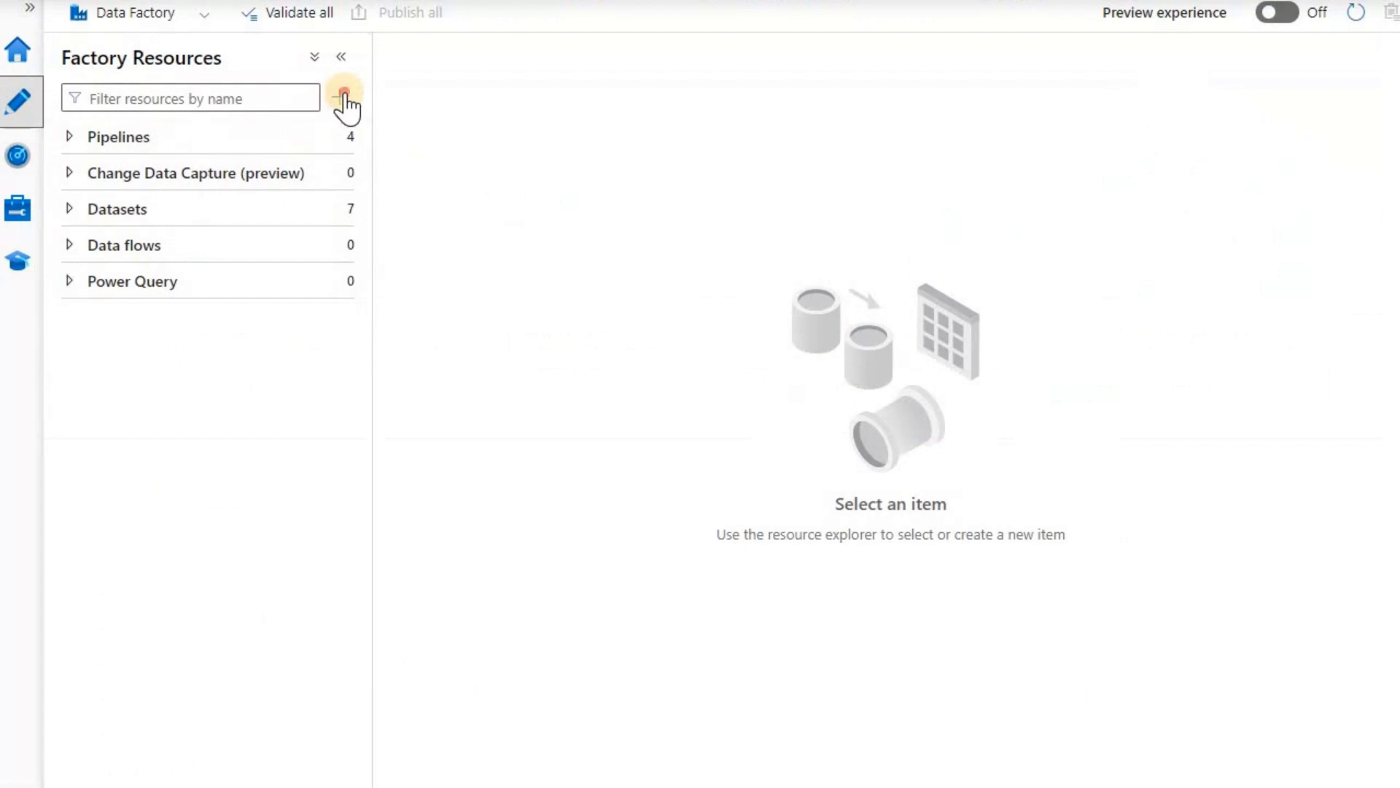
left_click(344, 95)
mouse_move(438, 131)
left_click(656, 130)
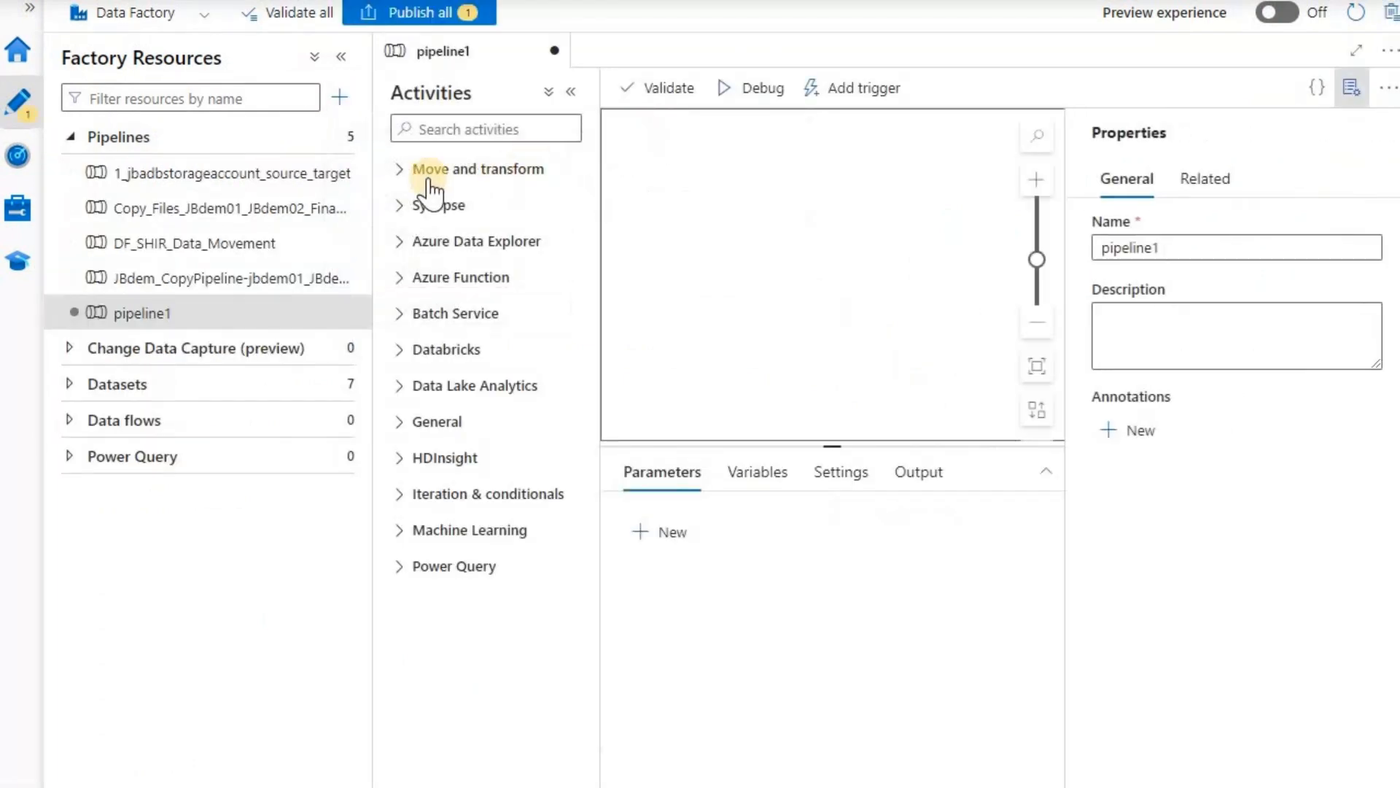
left_click(408, 175)
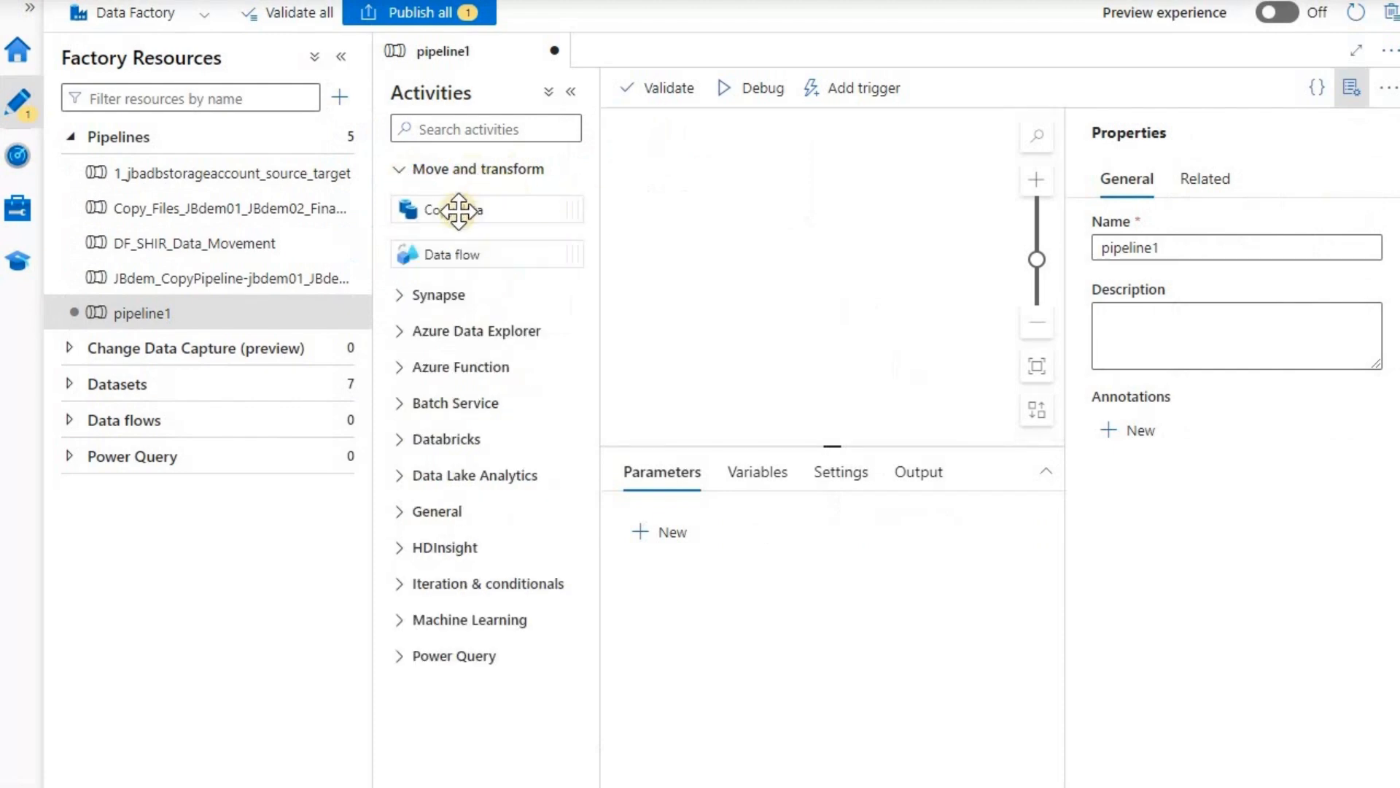
left_click_drag(458, 212, 780, 213)
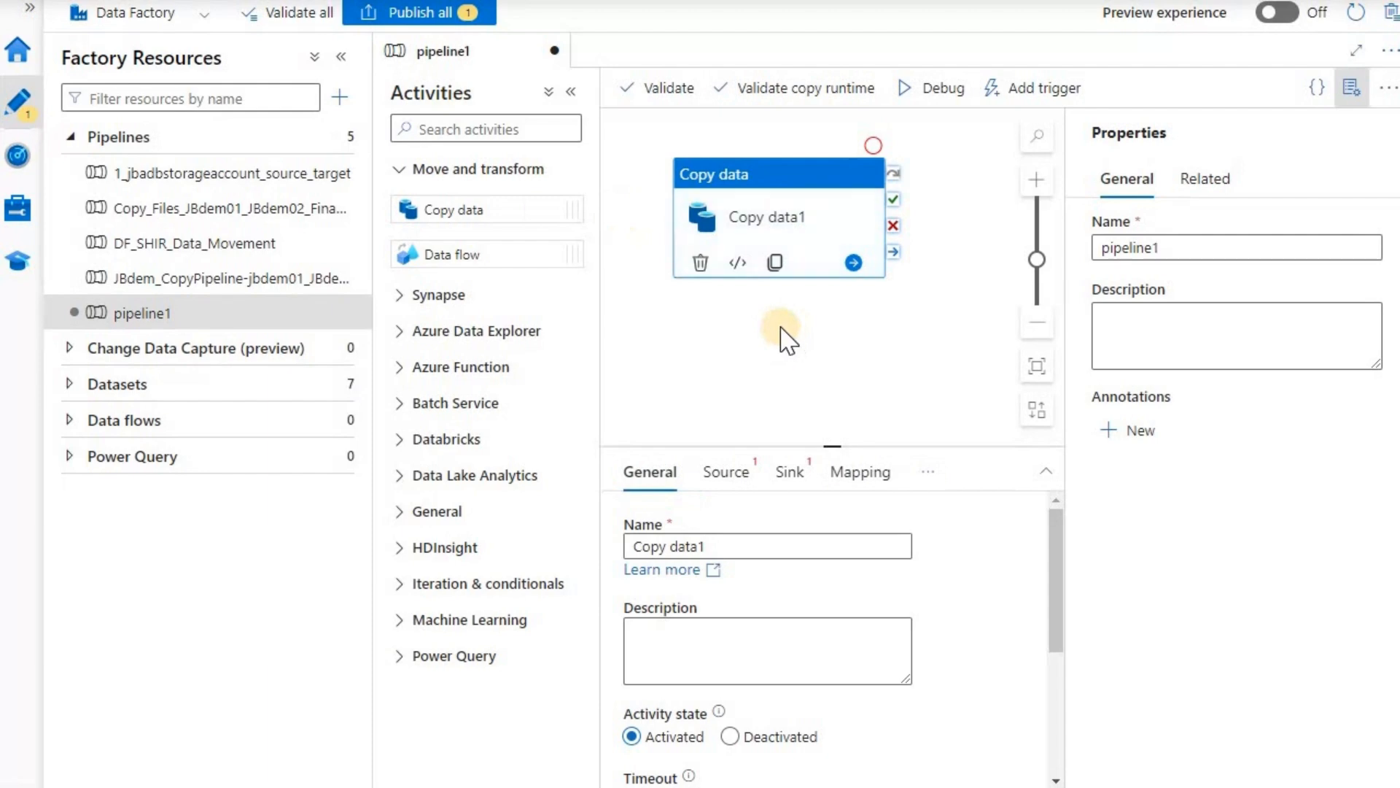
Step: Name the new pipeline Copy_Files_AZurevm_storageaccount_SHIR
left_click(1213, 241)
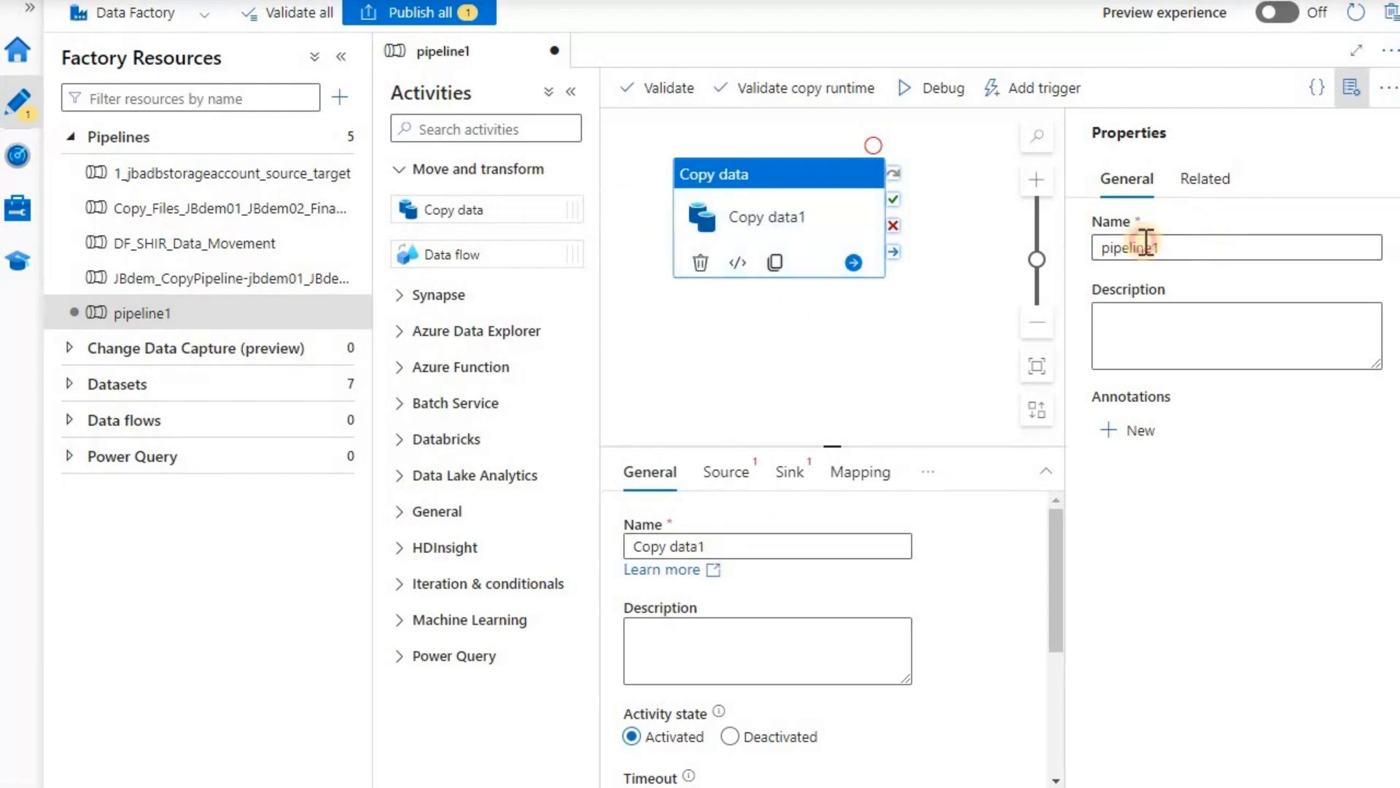
key("ctrl+a")
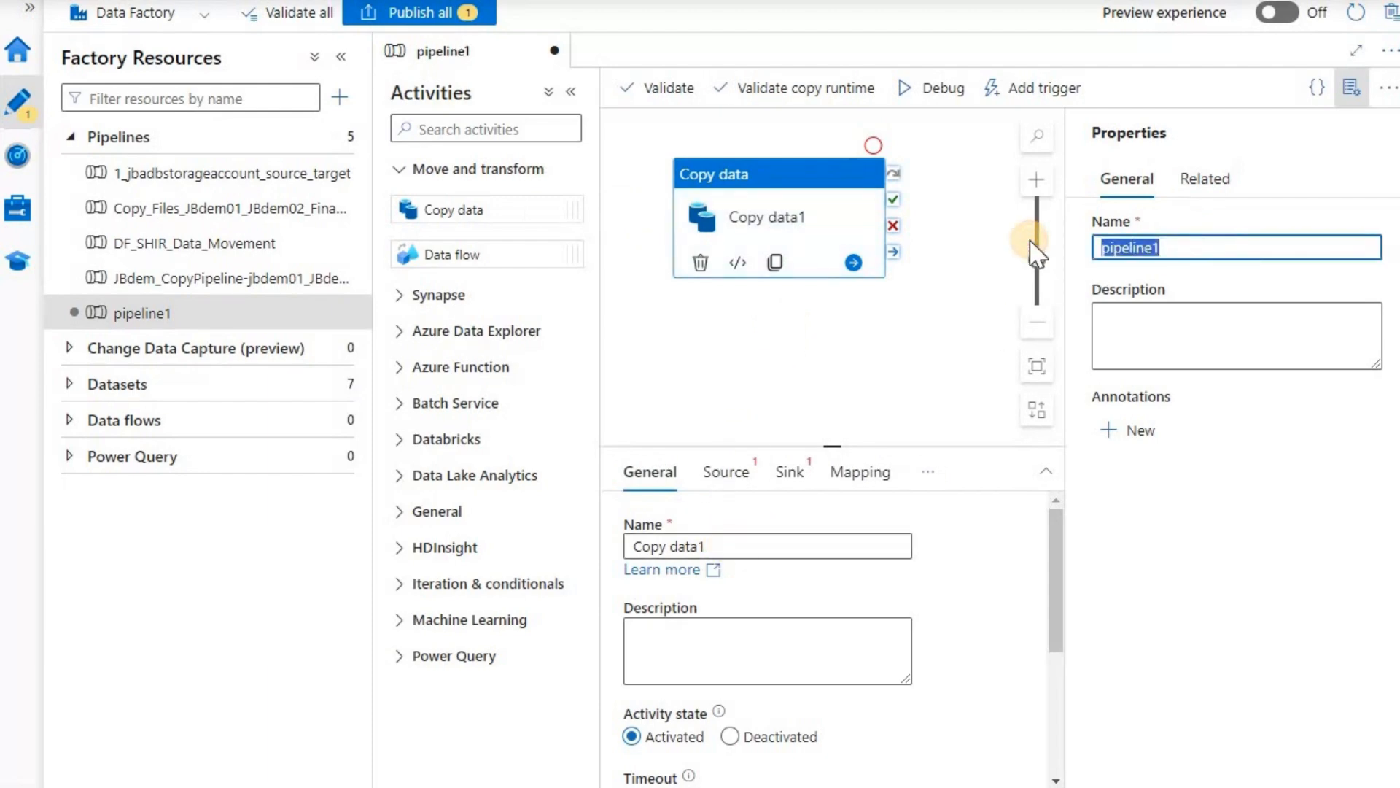
type("Copy_")
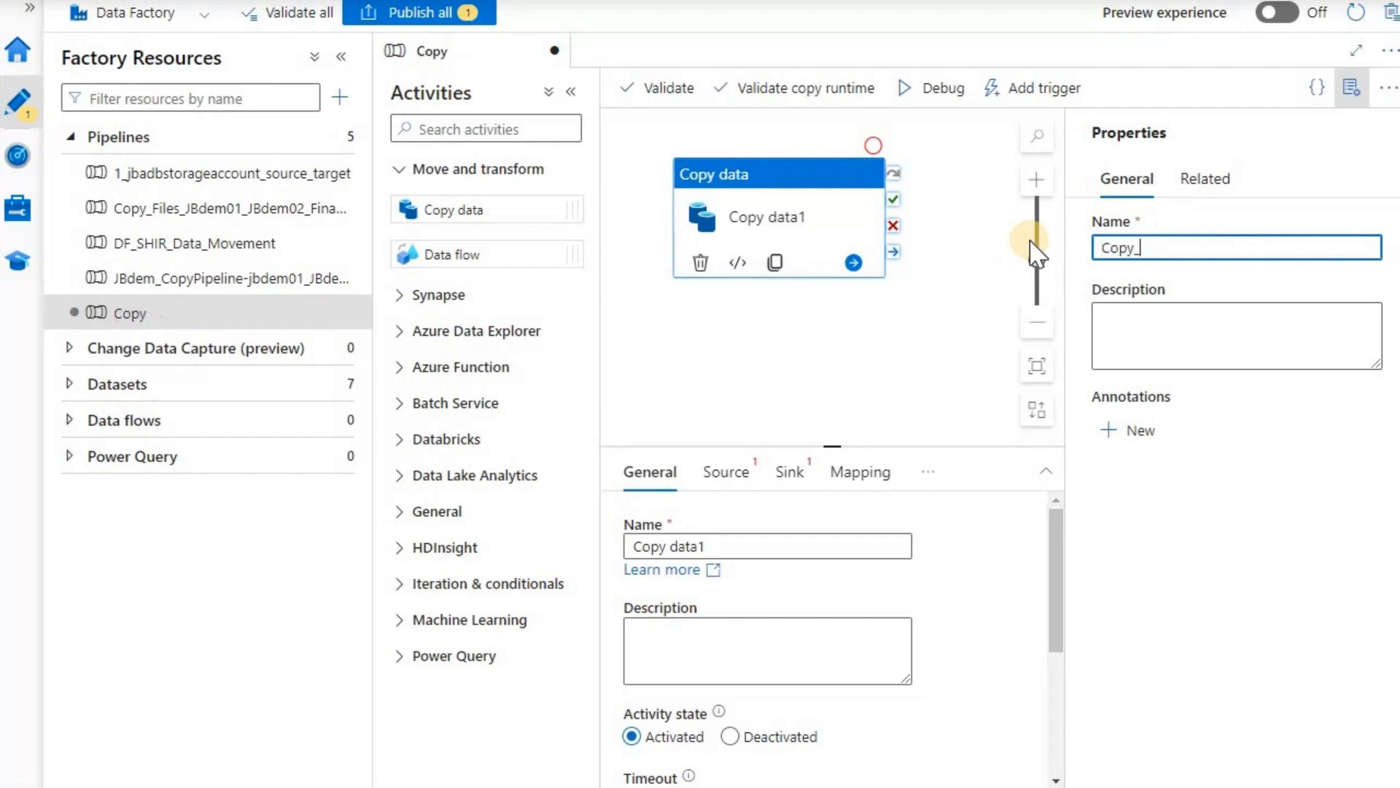
type("Files_AZur")
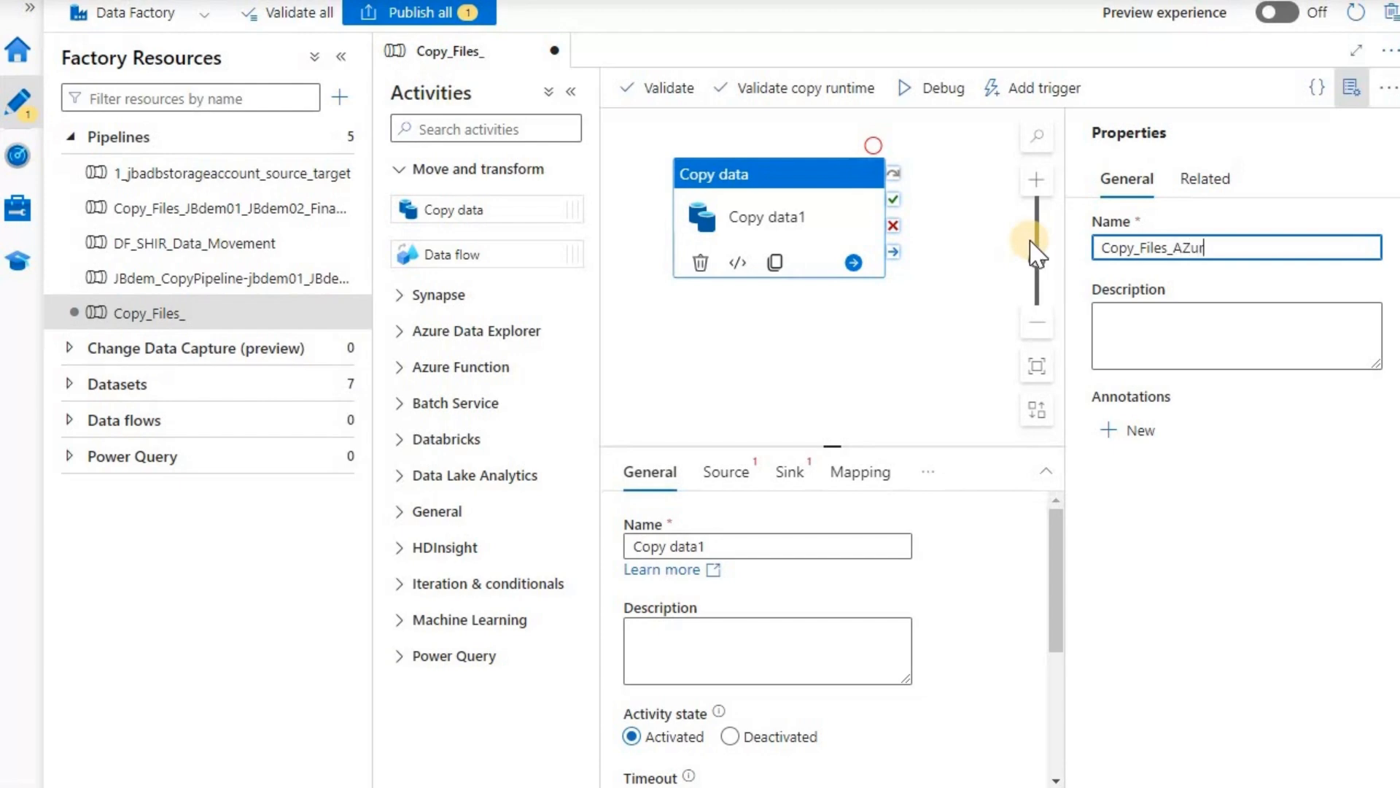
type("evm_")
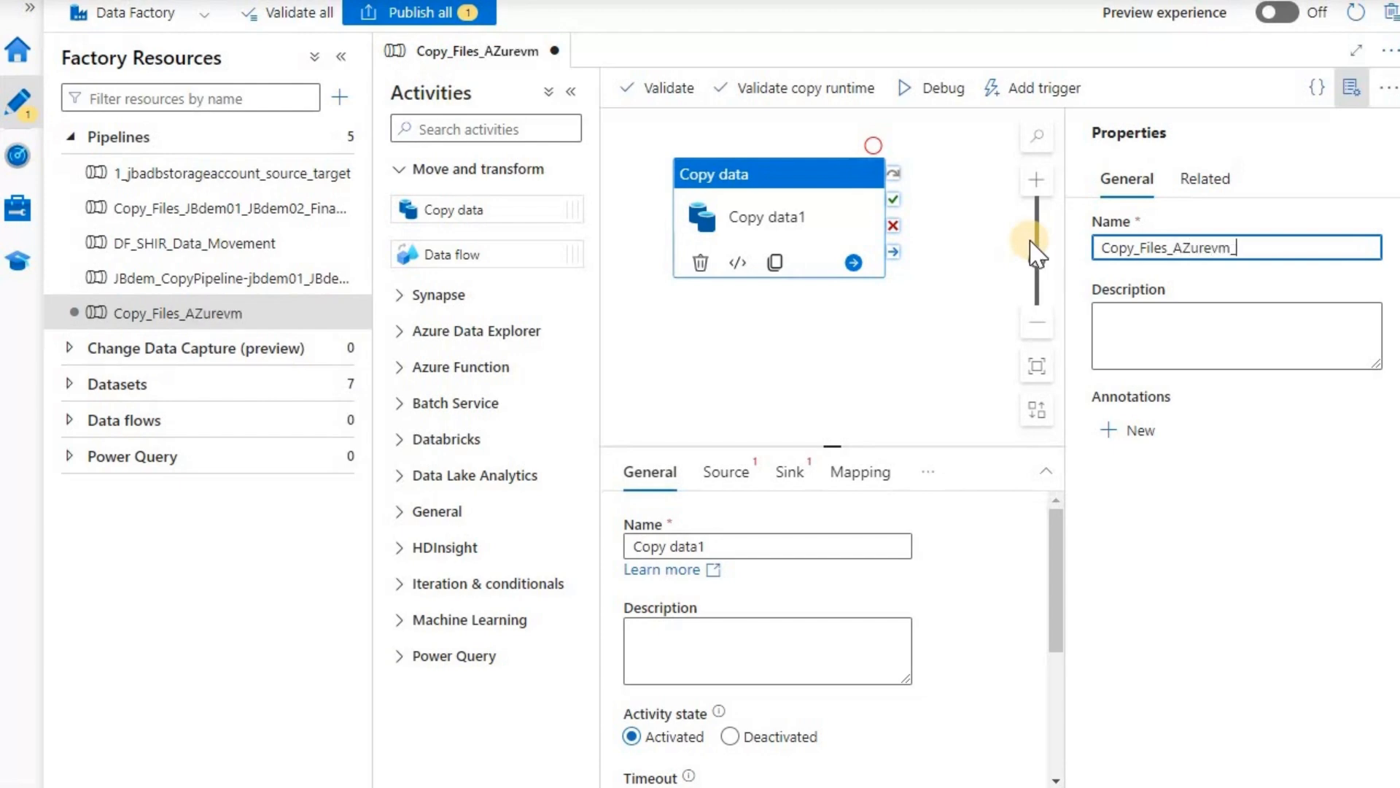
type("storageaccount_")
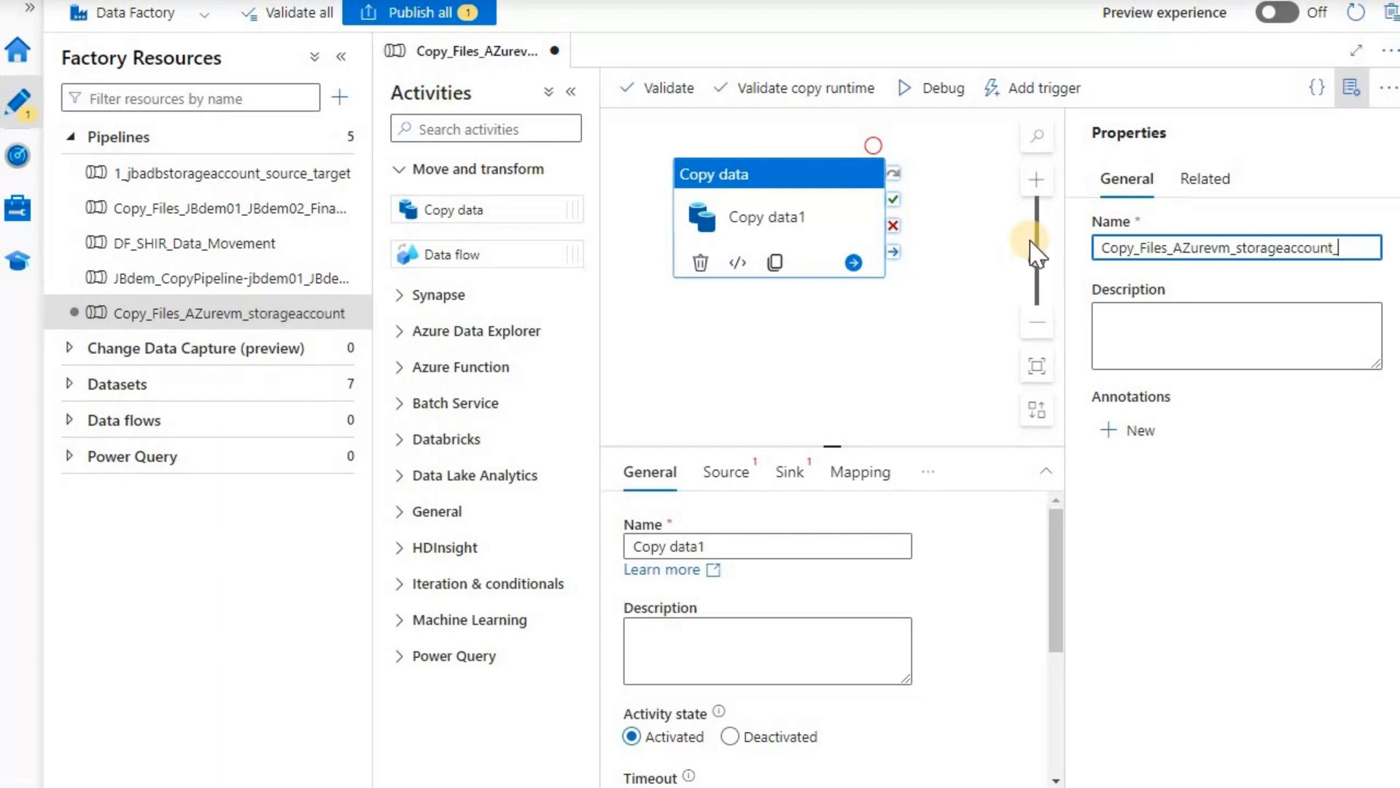
type("SHIR")
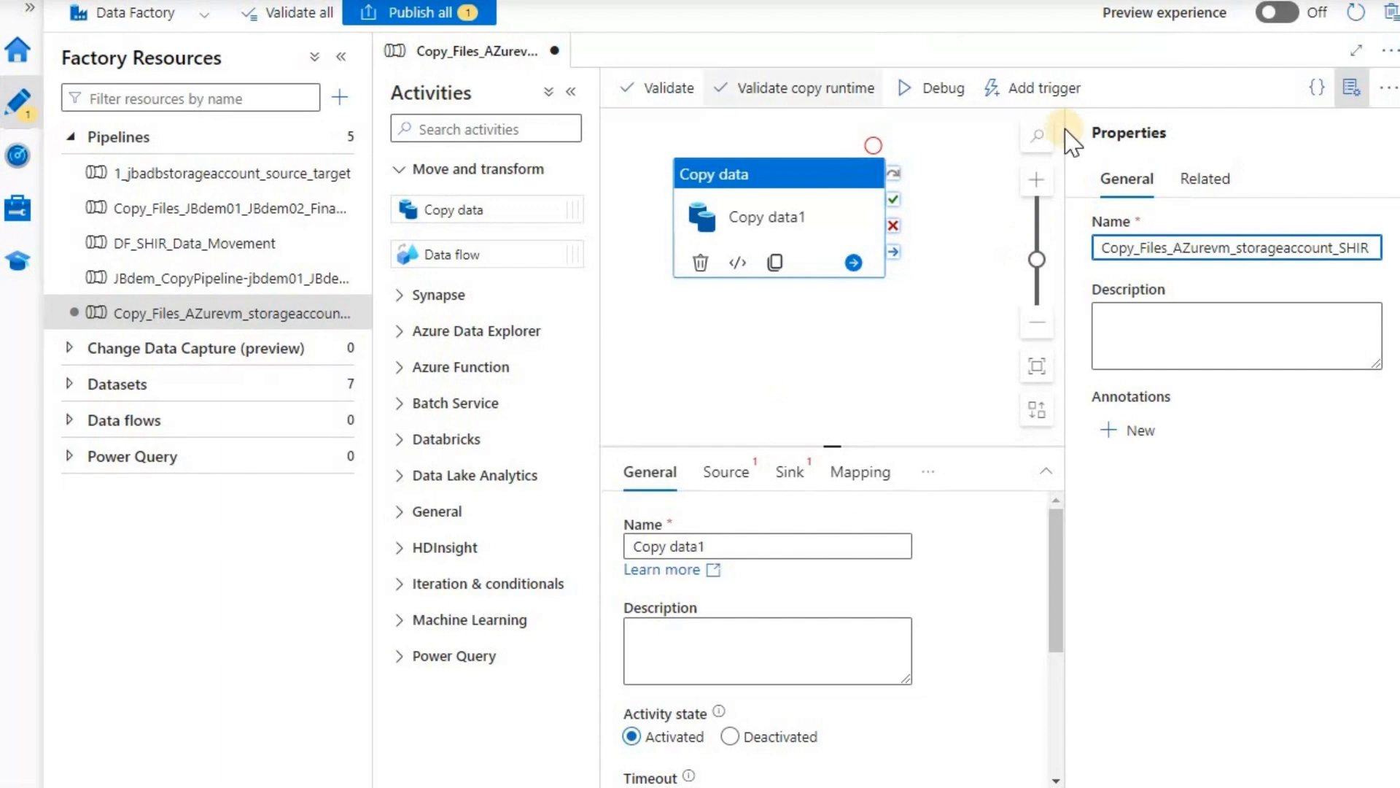
Step: Give the Copy data activity the same name as the pipeline, Copy_Files_AZurevm_storageaccount_SHIR
scroll(905, 520, "down", 3)
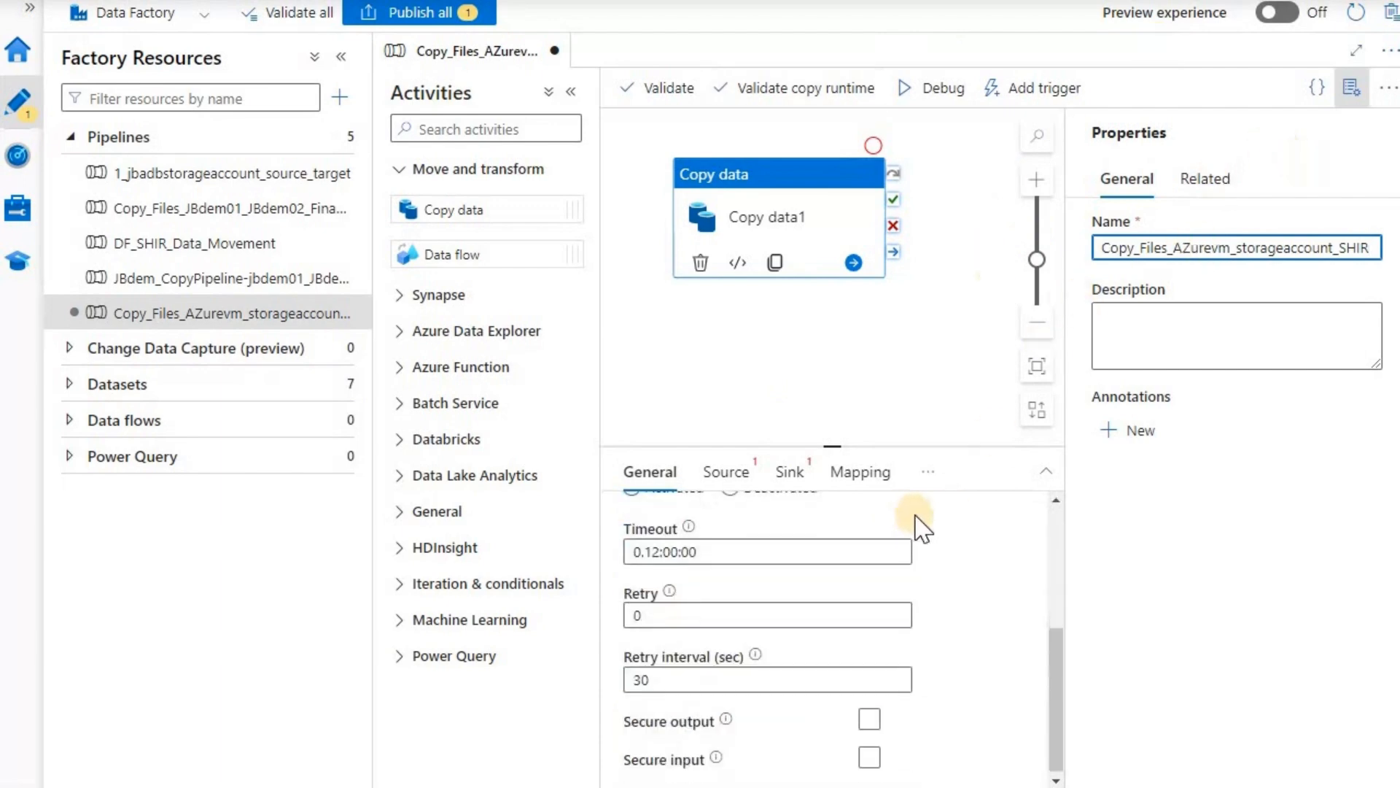
scroll(920, 531, "up", 3)
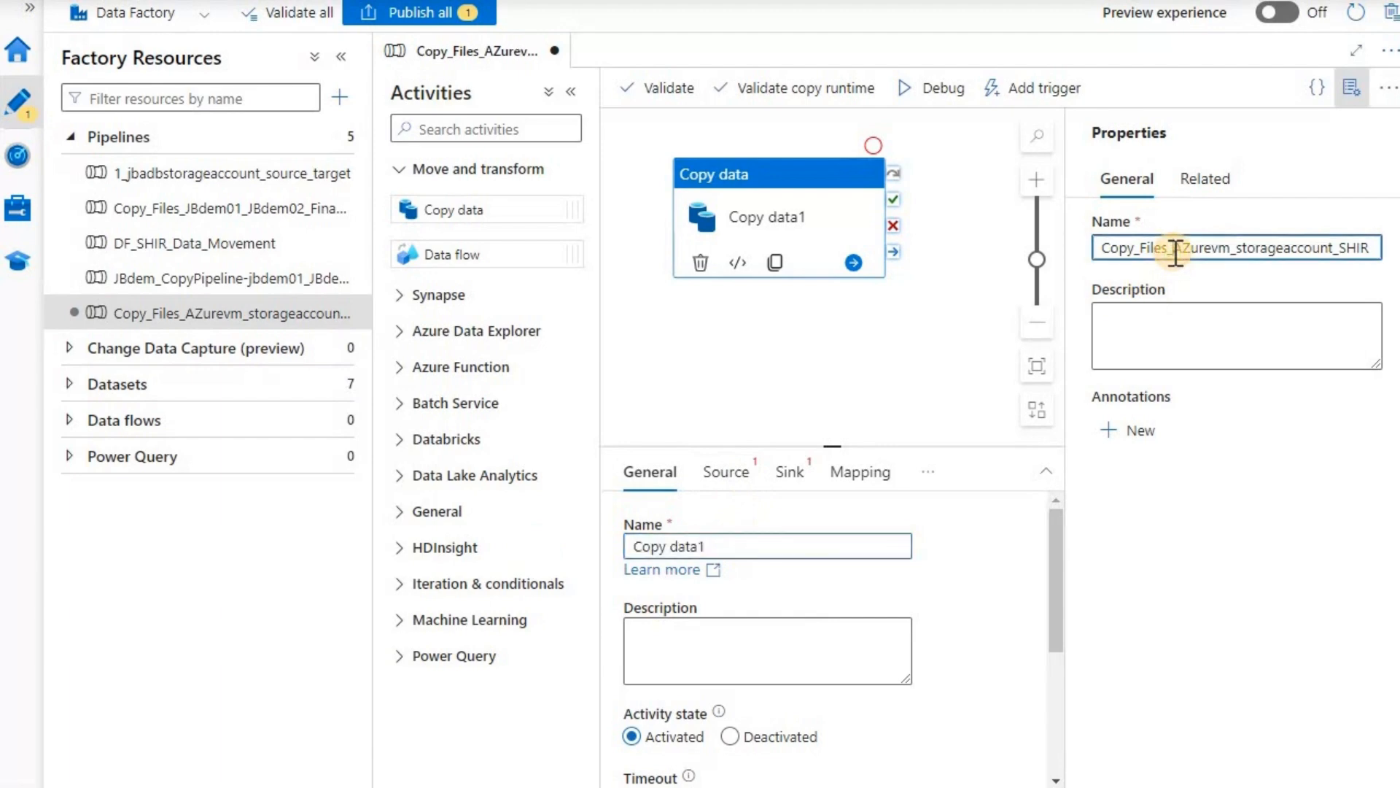
double_click(1137, 247)
key("ctrl+c")
triple_click(684, 546)
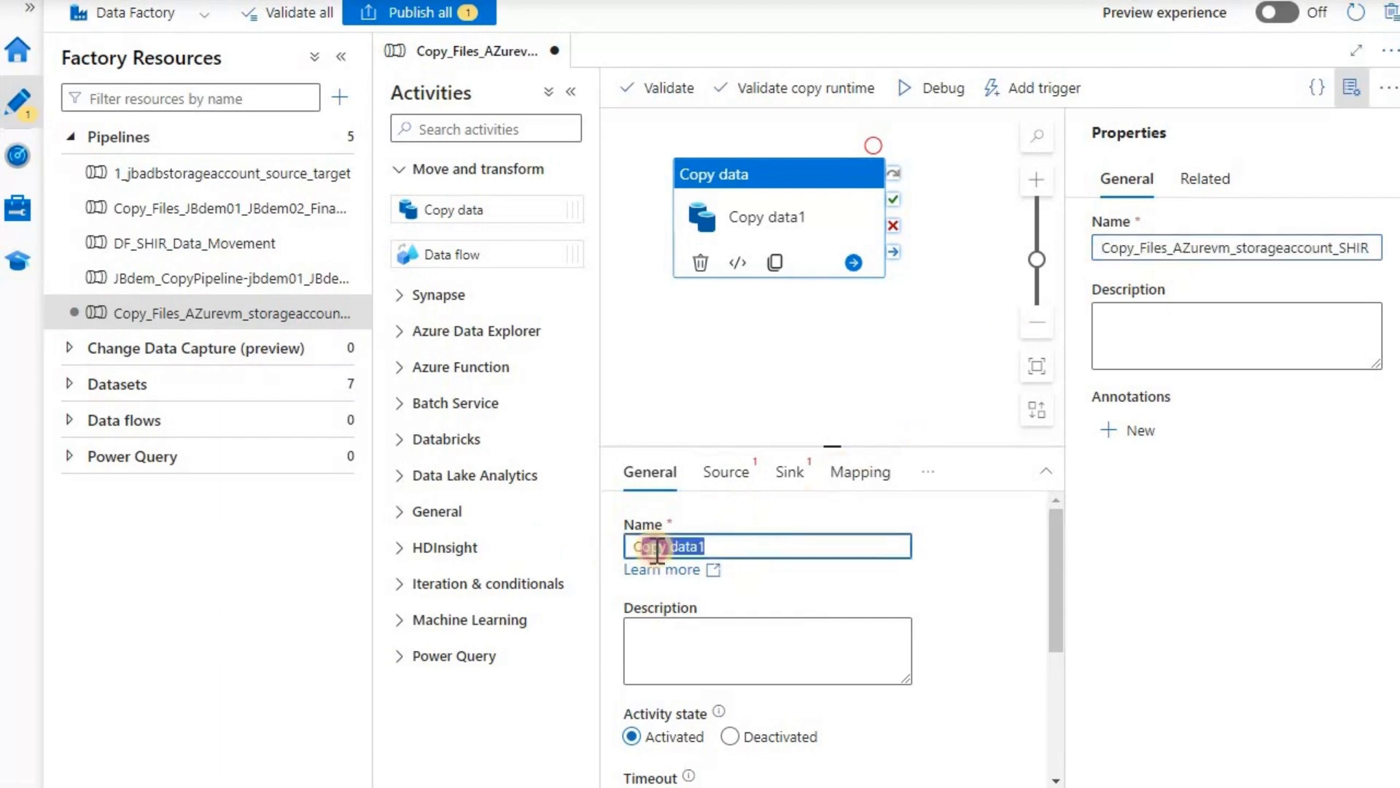
key("ctrl+v")
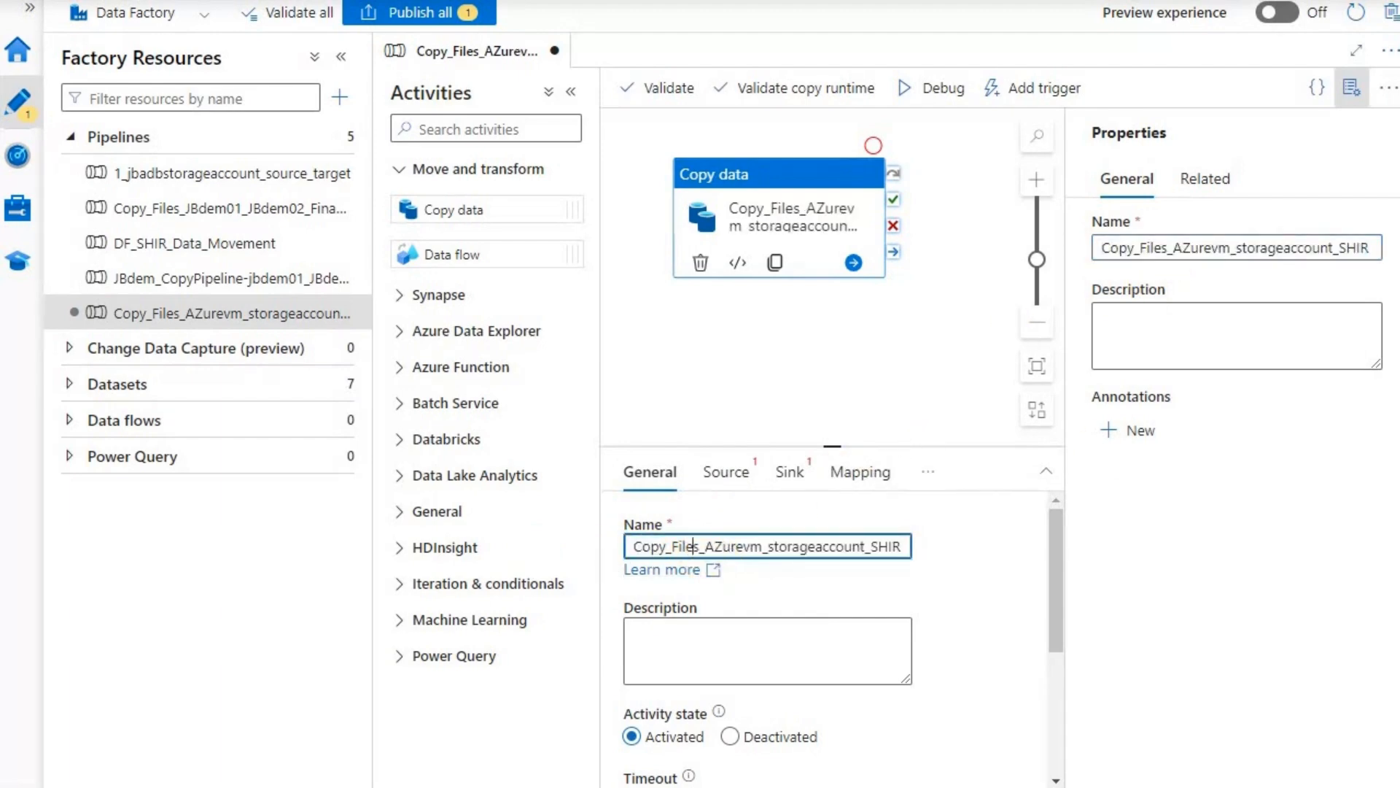
Step: Rename the Copy data activity to Copy_Data_AZurevm_storageaccount_SHIR
left_click_drag(701, 546, 672, 545)
type("Data")
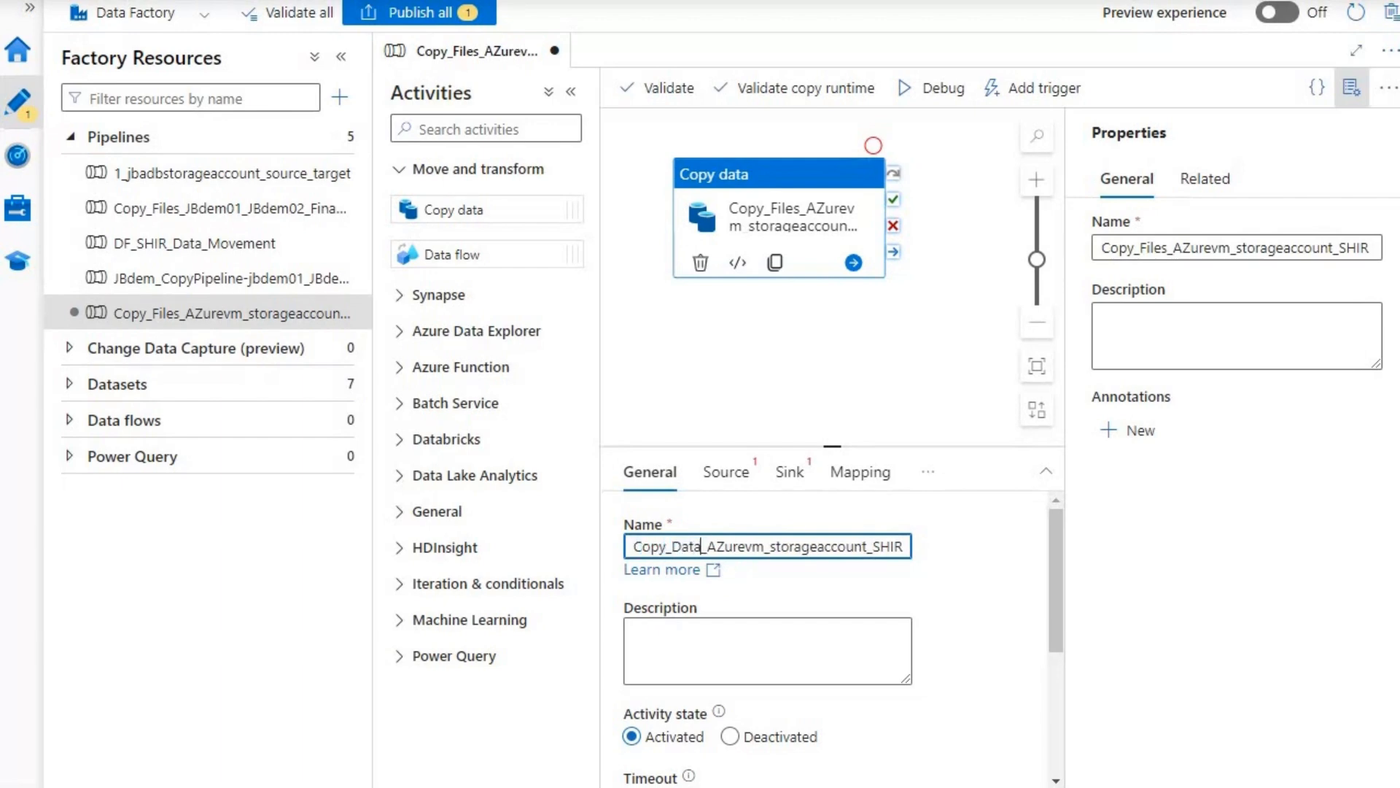
Step: Start a new source dataset for the copy activity, using the File system data store and the DelimitedText format
left_click(747, 478)
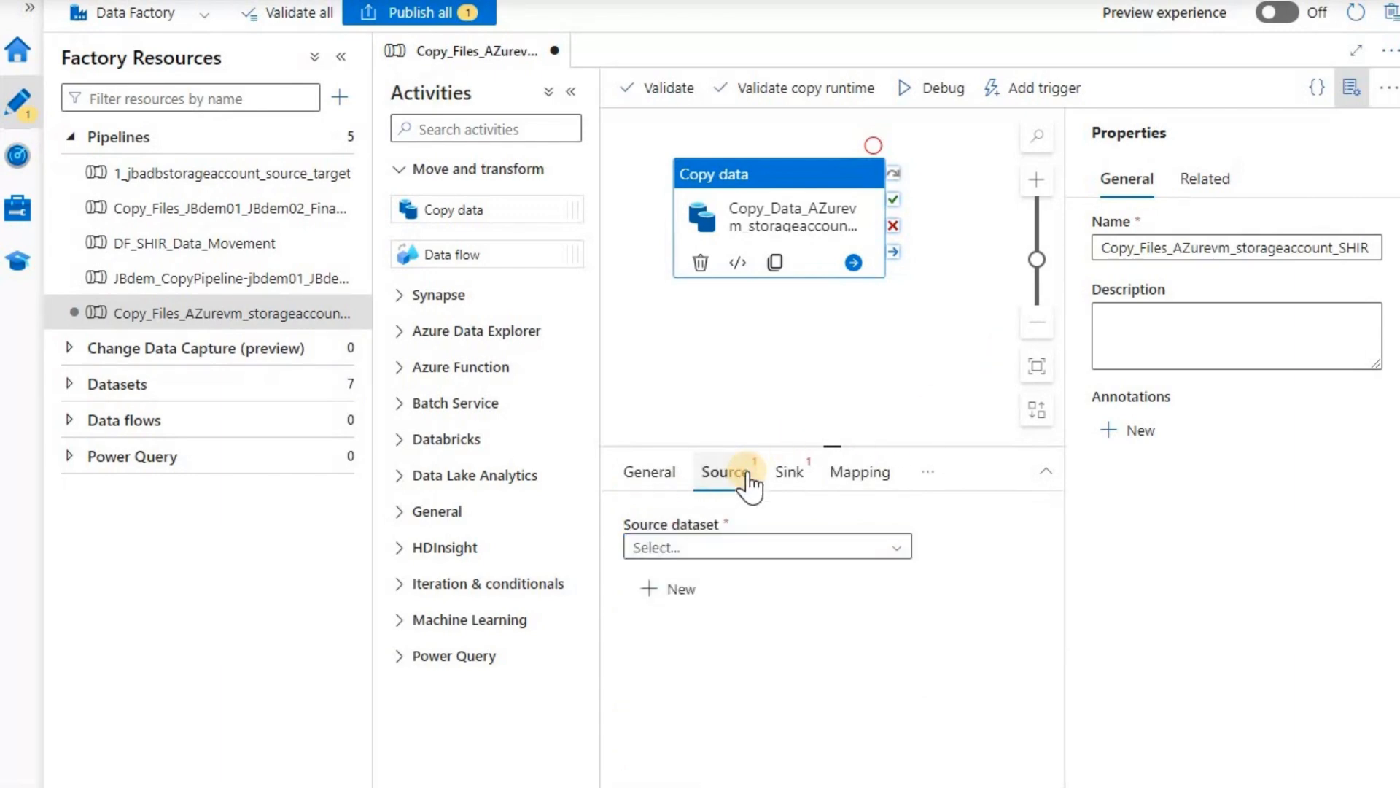
left_click(670, 591)
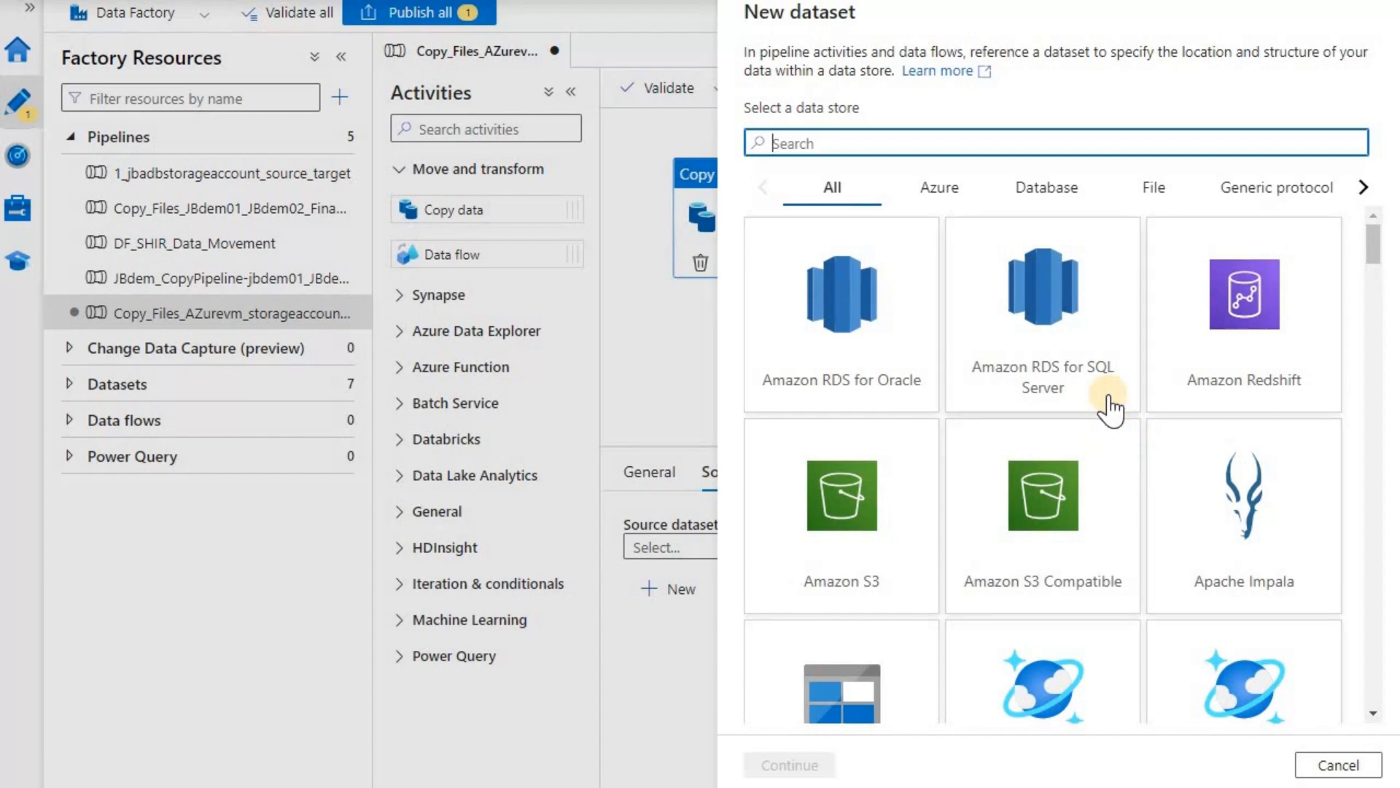
scroll(1112, 408, "down", 3)
scroll(1110, 411, "down", 5)
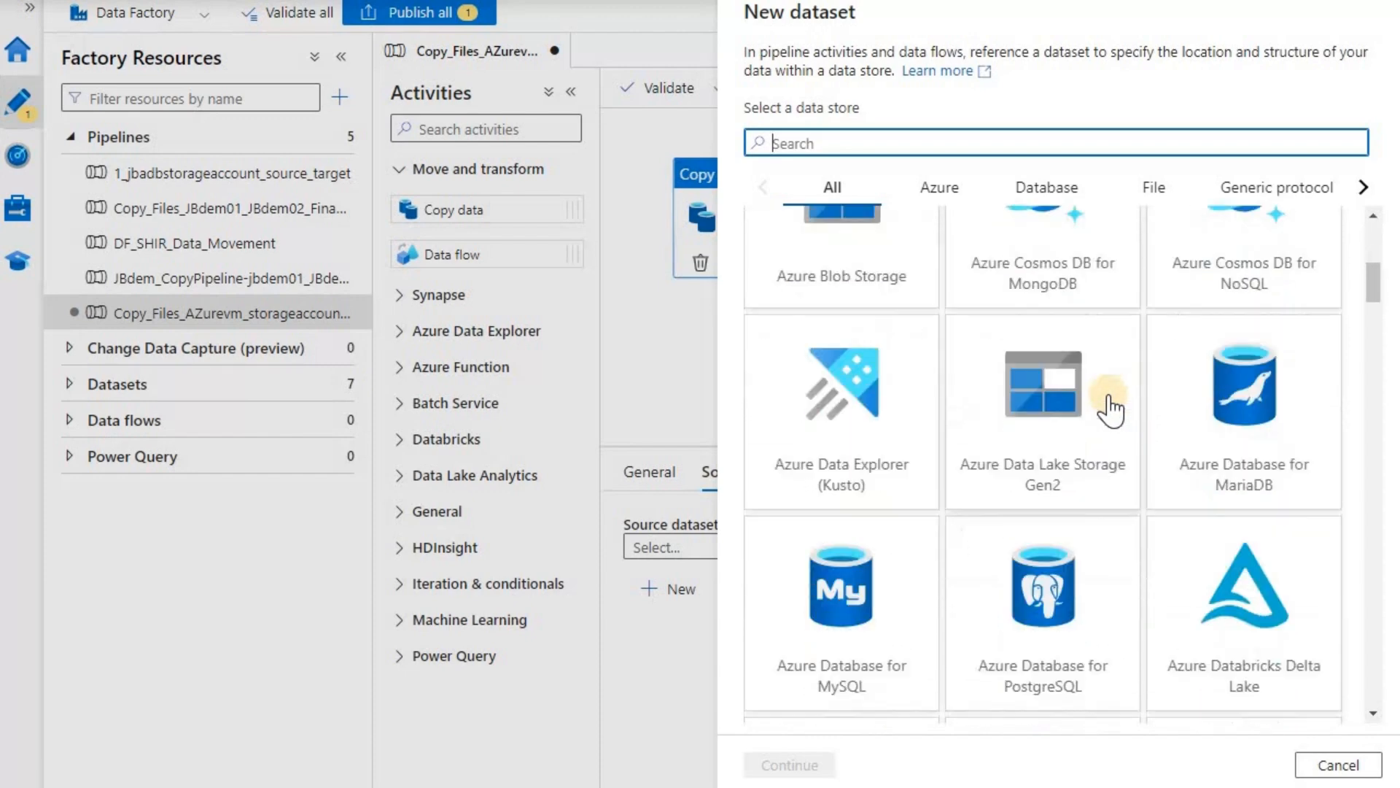
scroll(1109, 410, "down", 2)
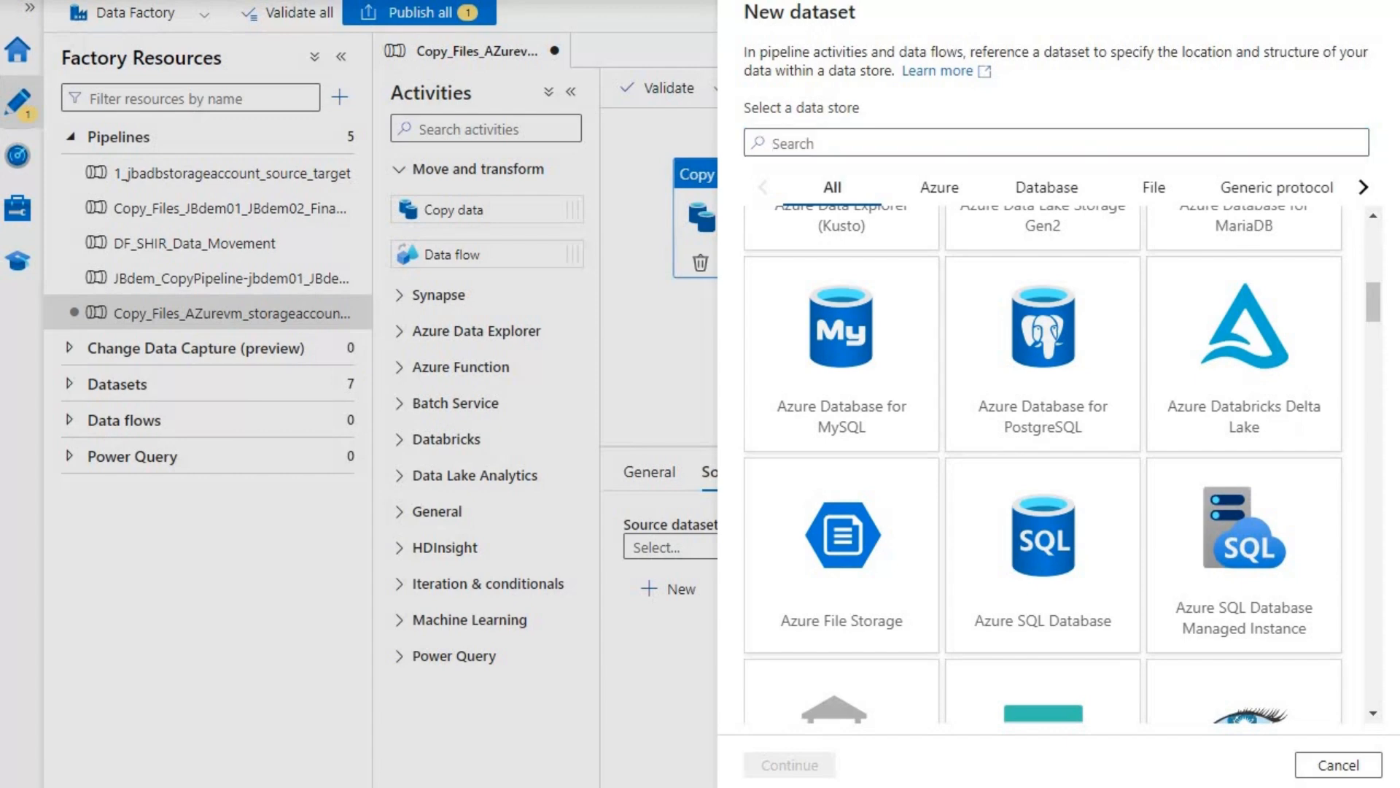
left_click(919, 140)
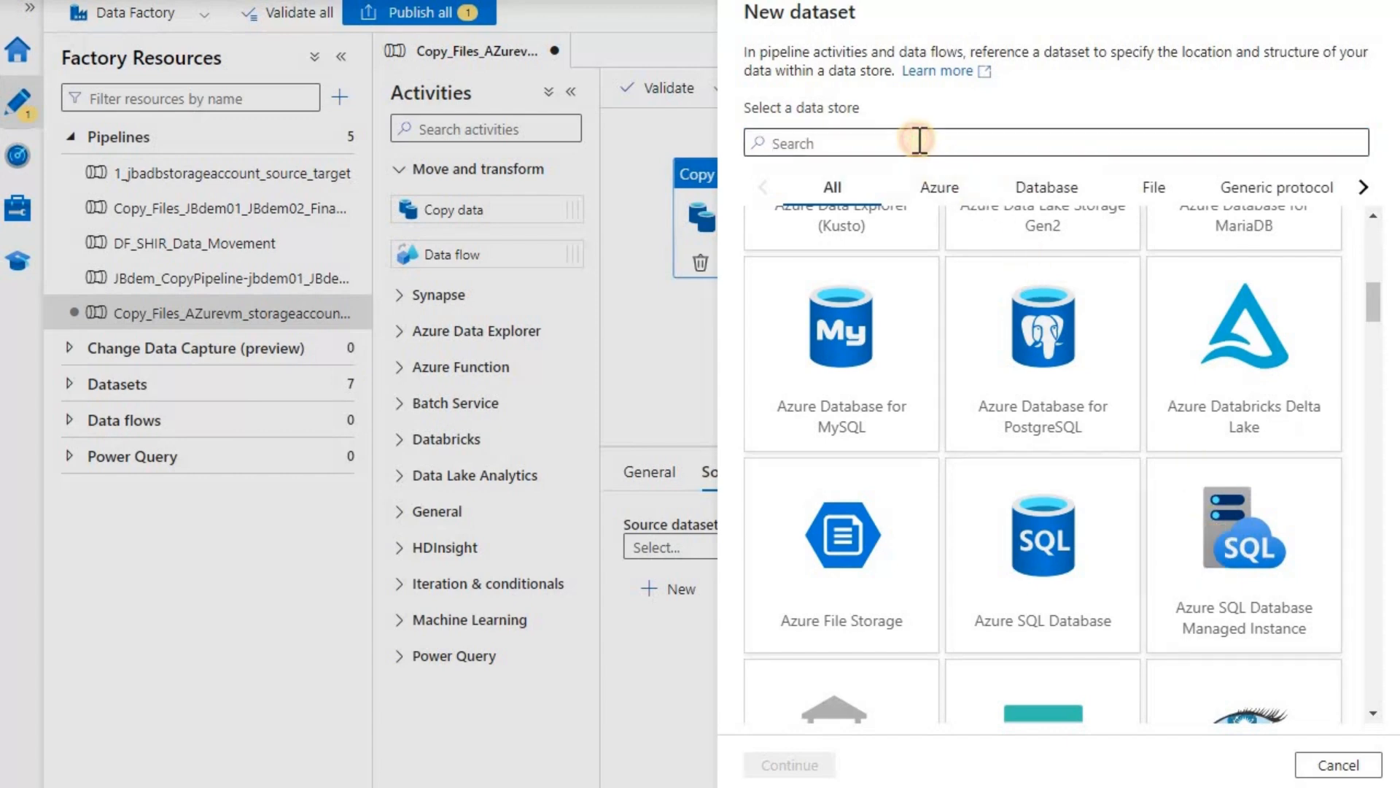
type("file sys")
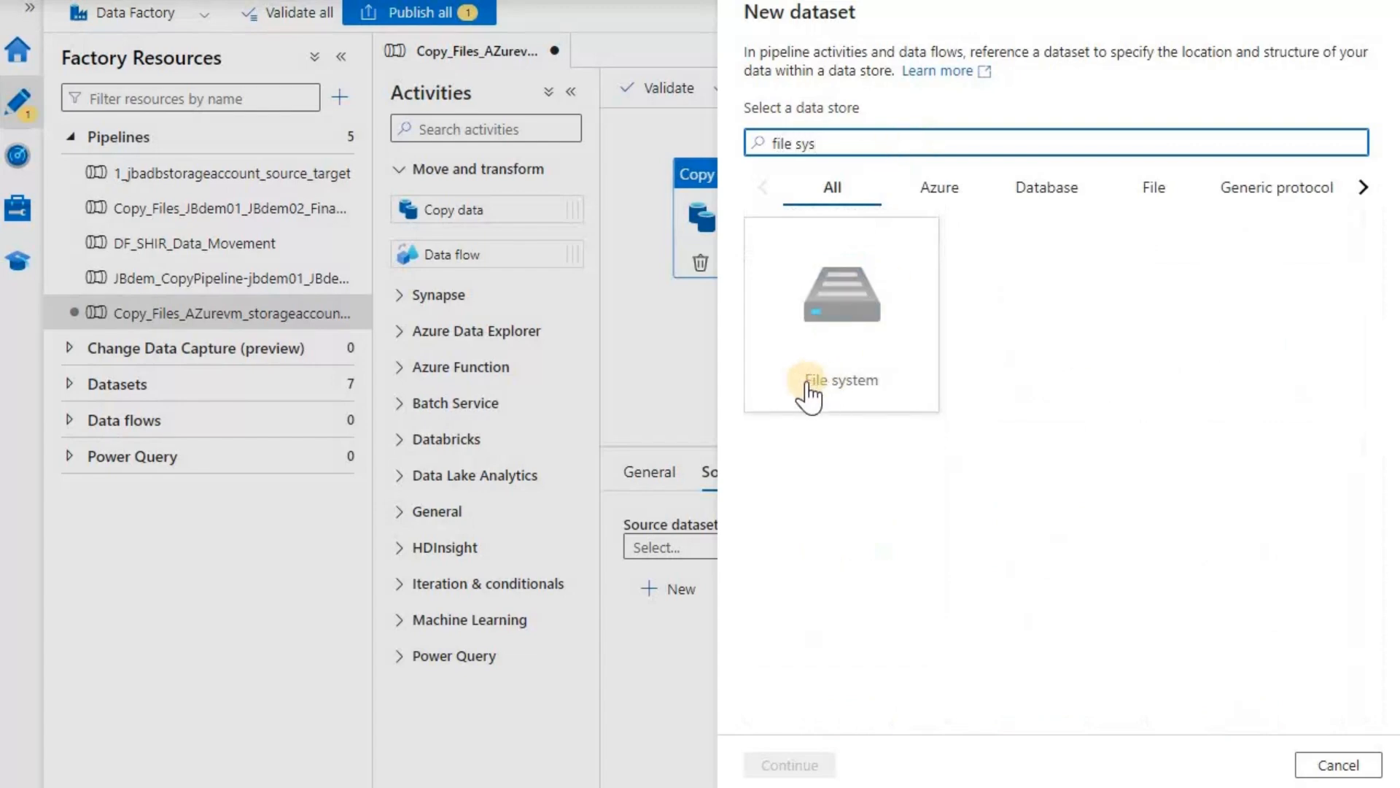
left_click(808, 384)
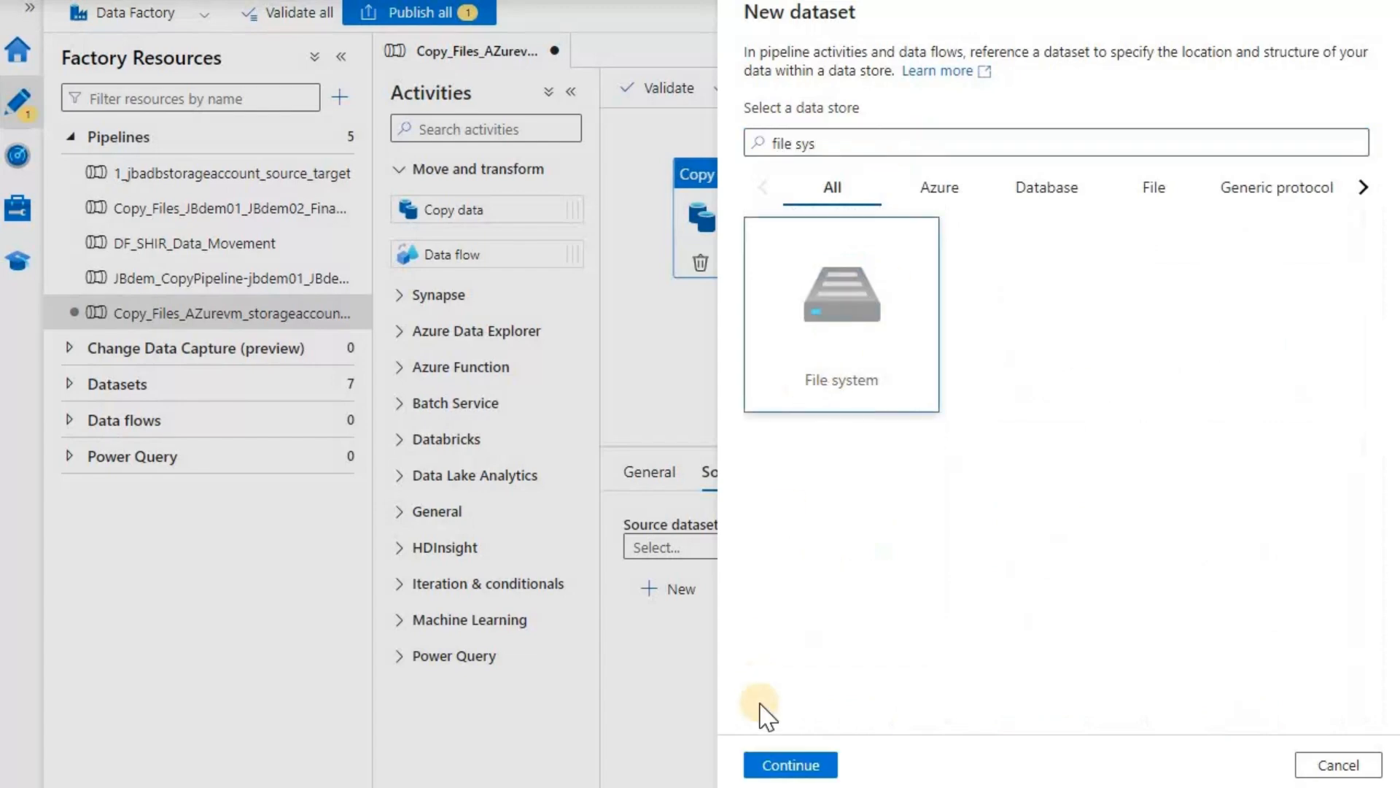
left_click(788, 763)
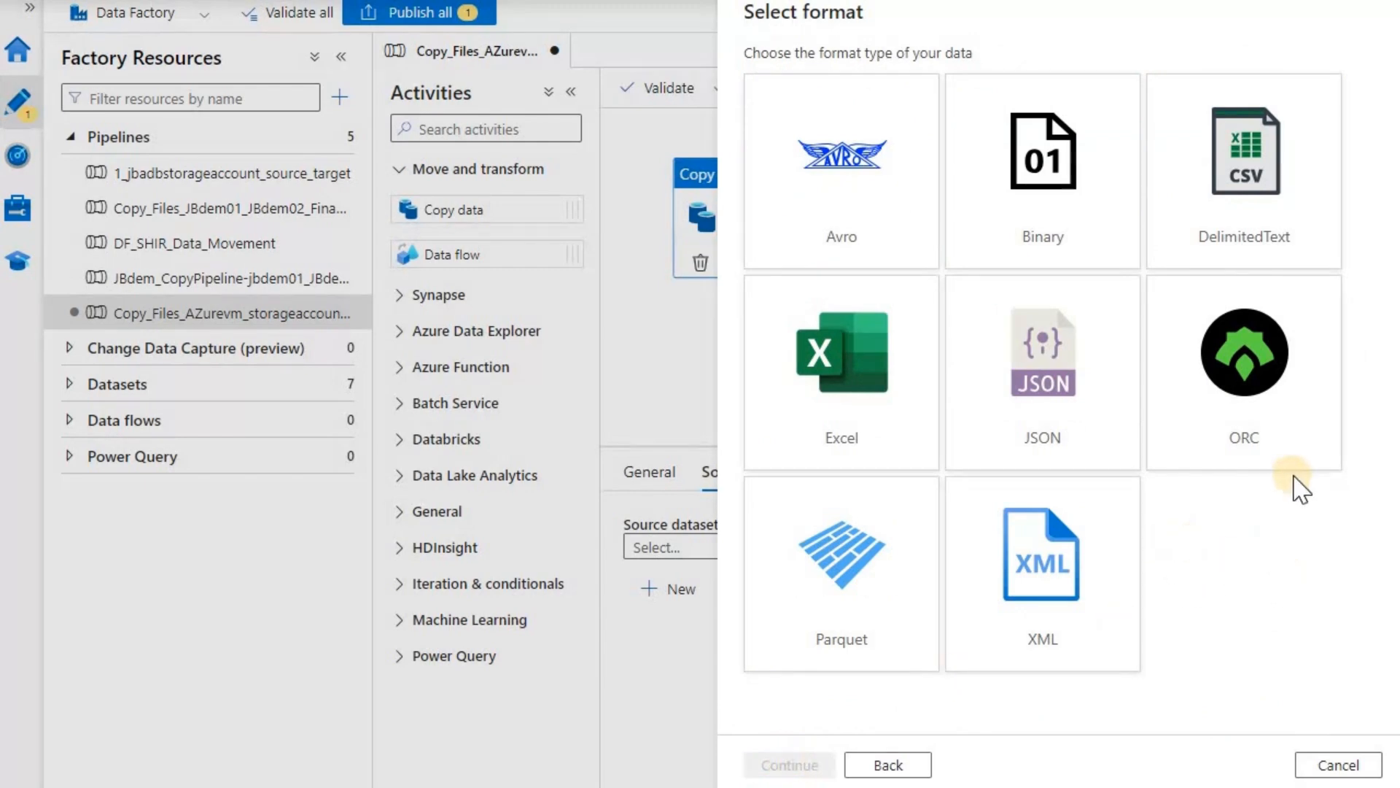
left_click(1277, 165)
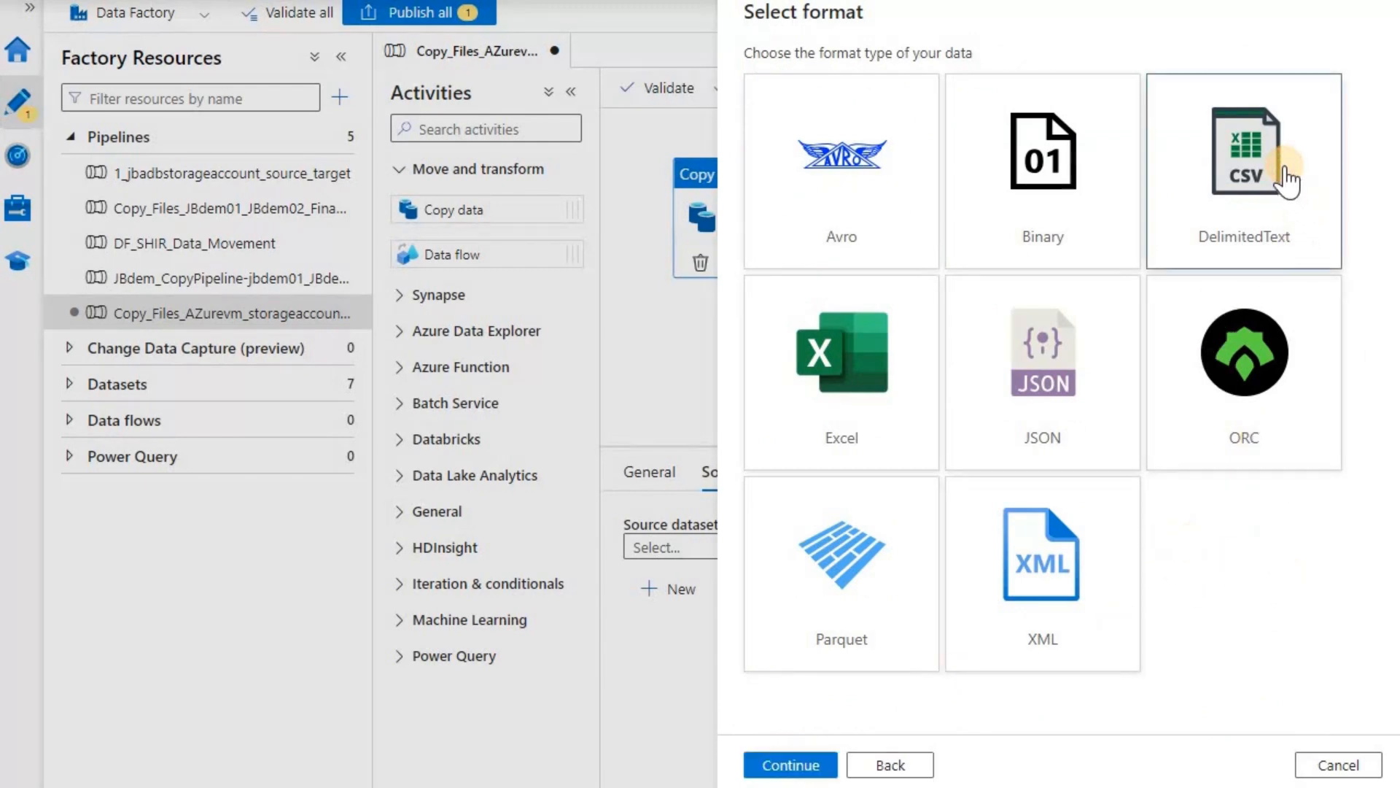
left_click(814, 768)
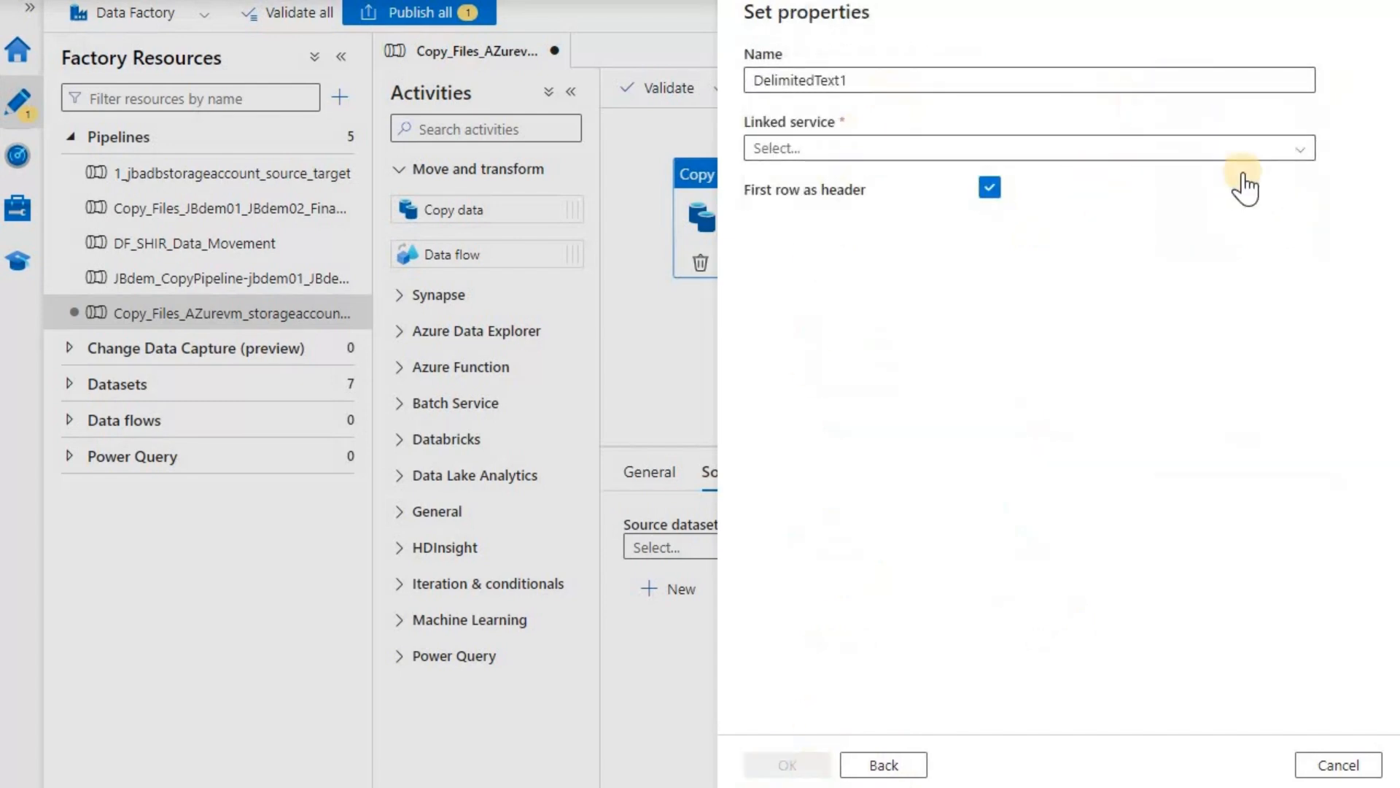
Step: Start a new linked service for the dataset, named LS_AZURE_VM_SHR1_fileshare, and connect it via the SHIR-Onpremise integration runtime
left_click(1302, 150)
left_click(866, 217)
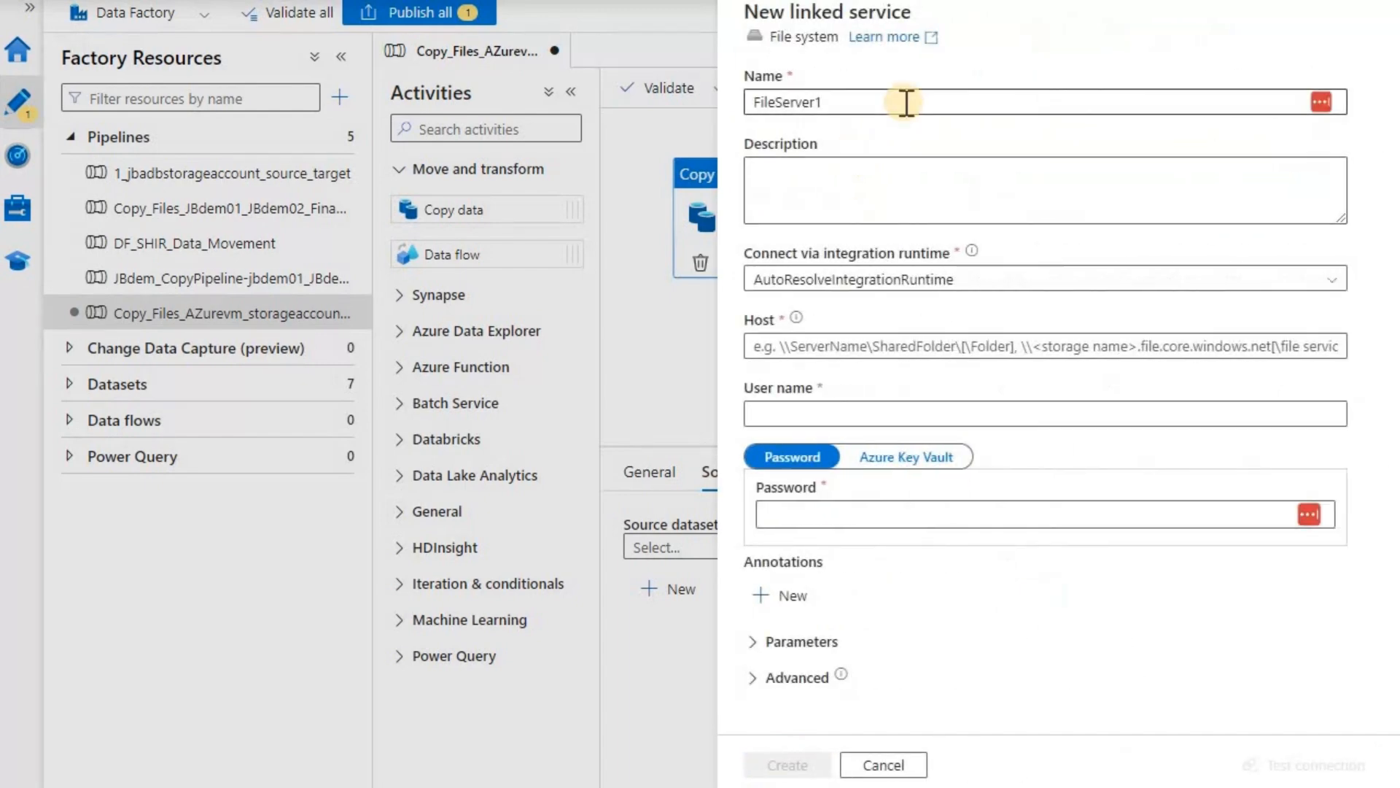
left_click_drag(738, 102, 1146, 100)
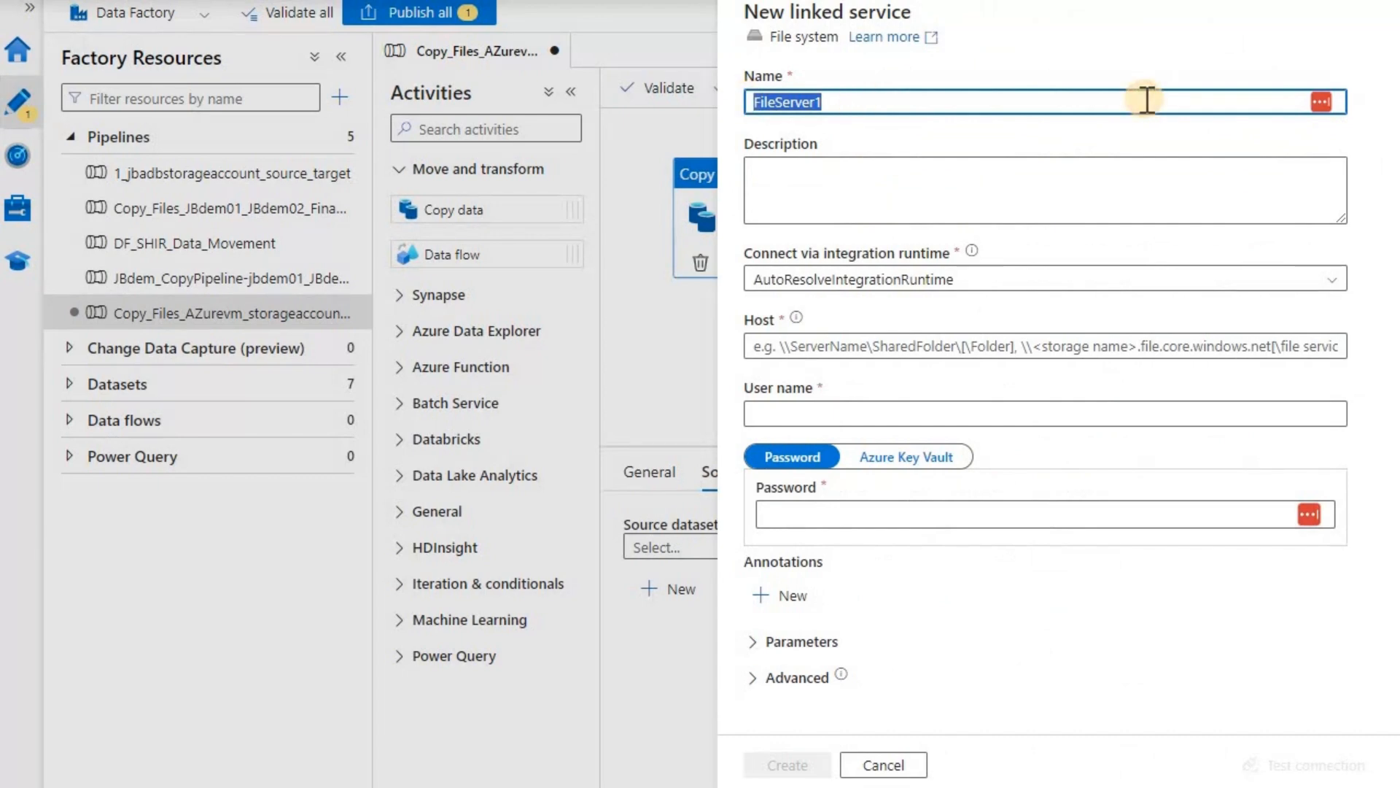
type("LS_AZURE_VM_SHR1")
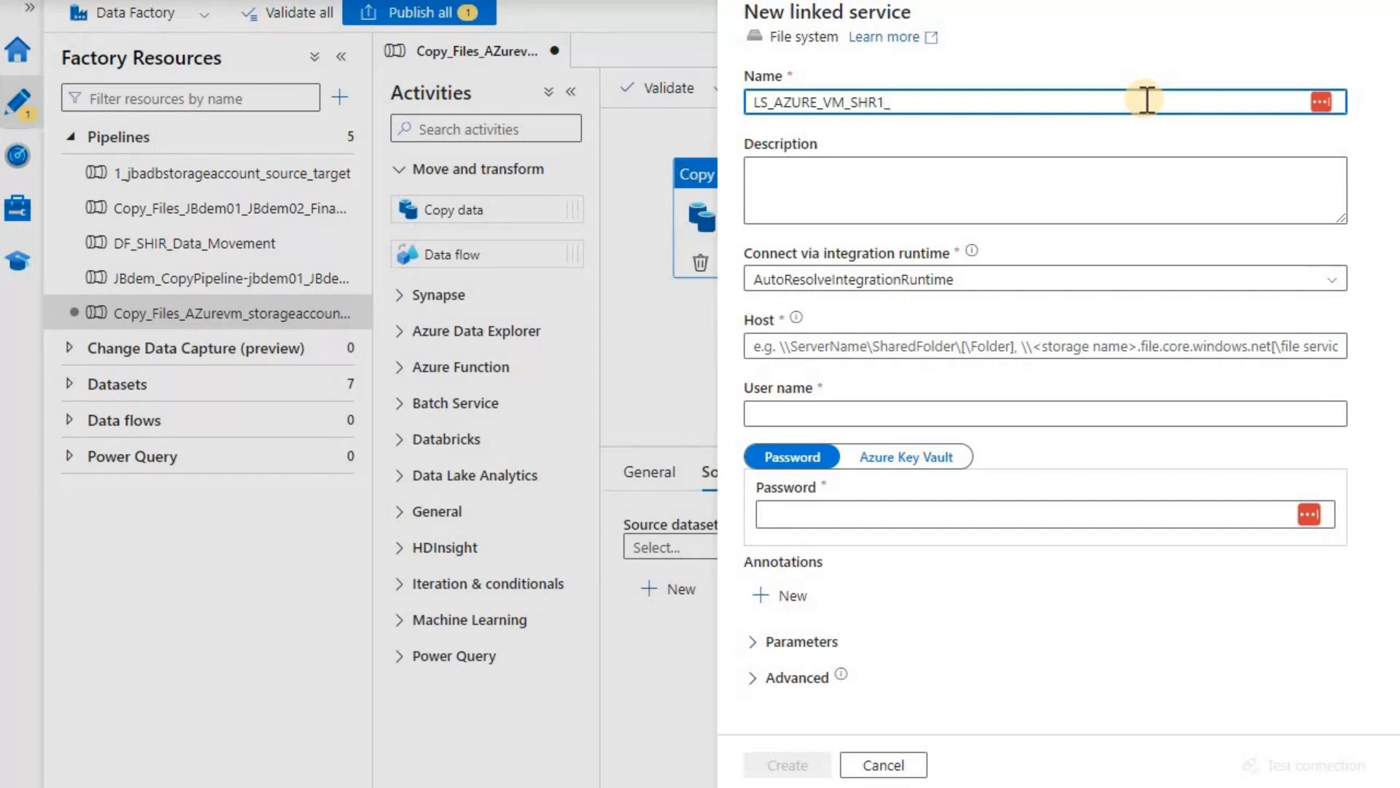
type("_fileshare")
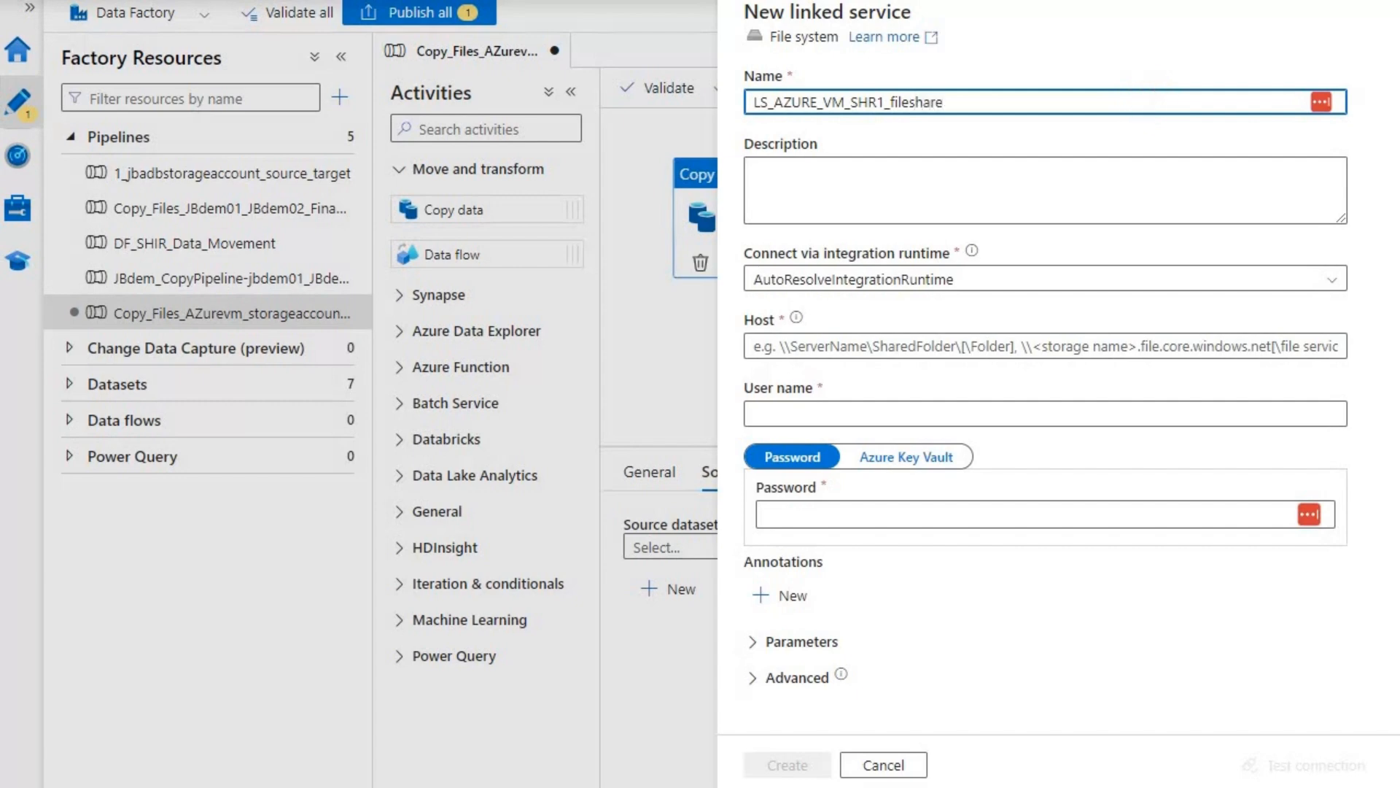
left_click(1333, 285)
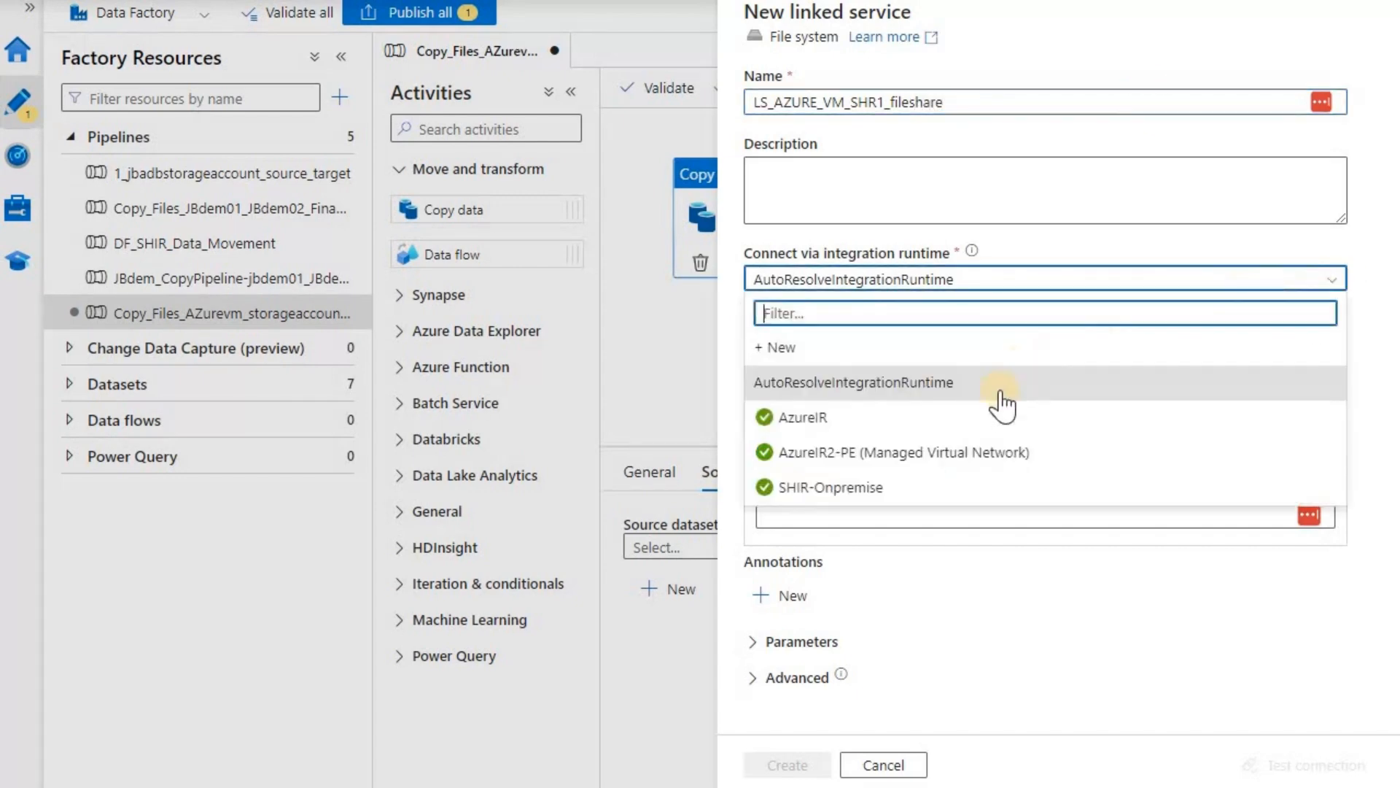
left_click(903, 484)
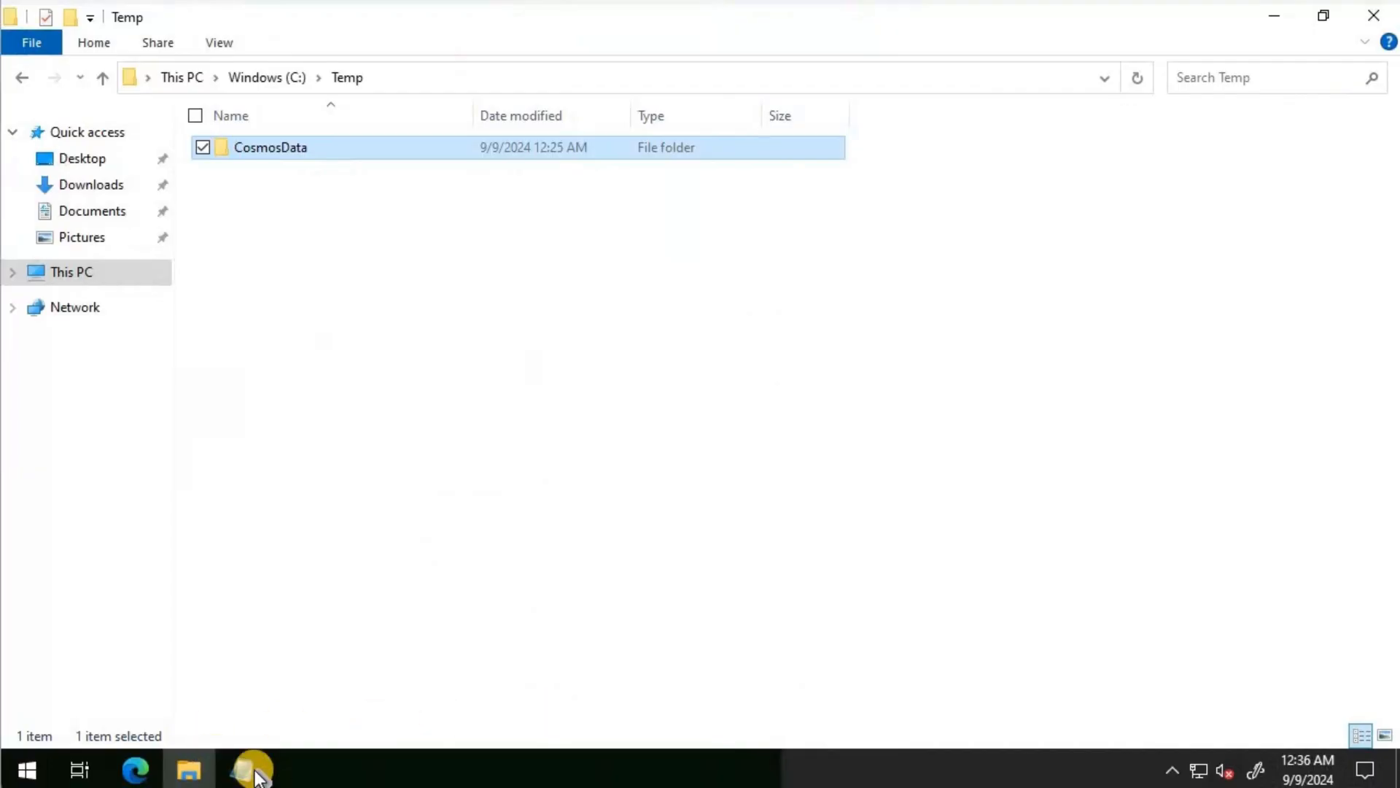
Step: Copy the share path \\SHR1\CosmosData from the Notepad note on the VM into the linked service's host setting
left_click(243, 769)
left_click_drag(257, 157, 88, 139)
key("ctrl+c")
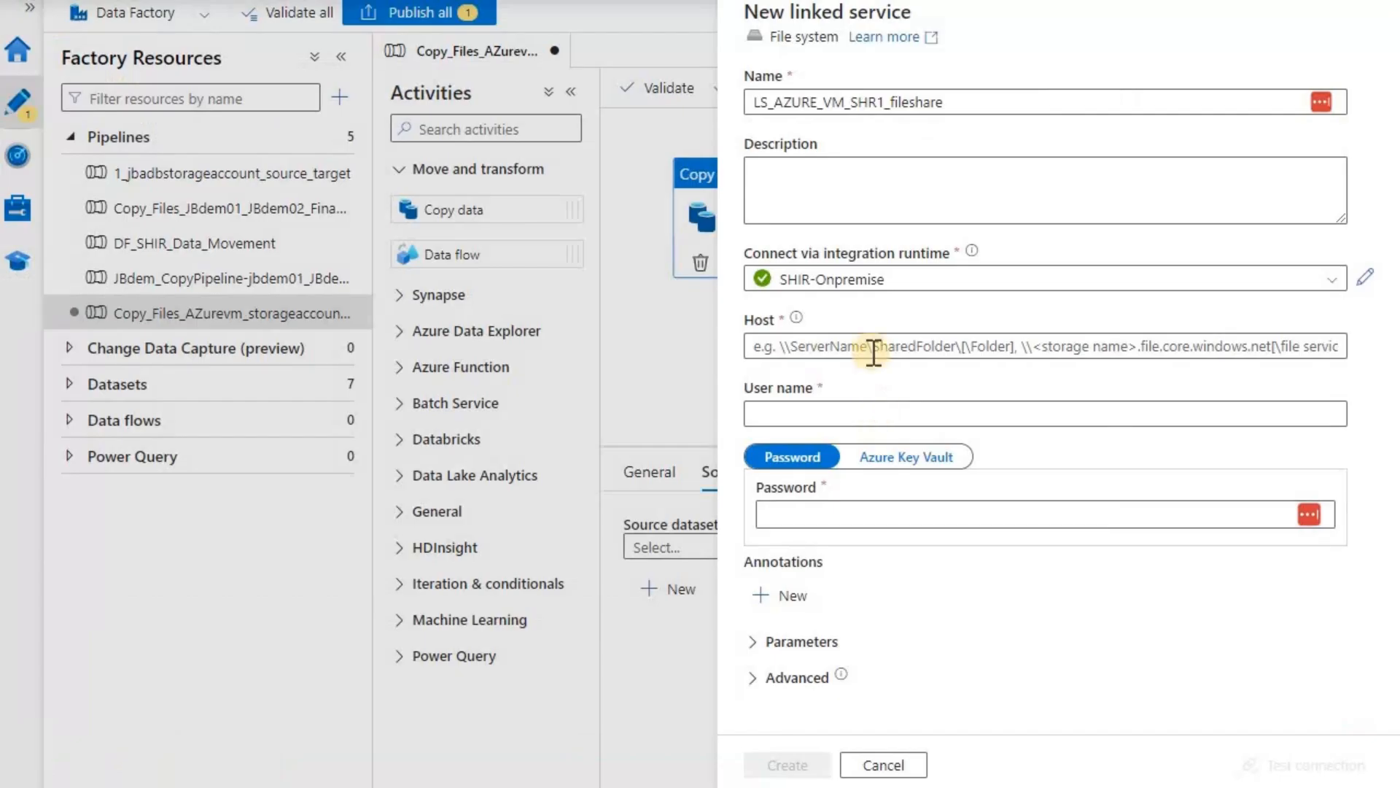
left_click(874, 348)
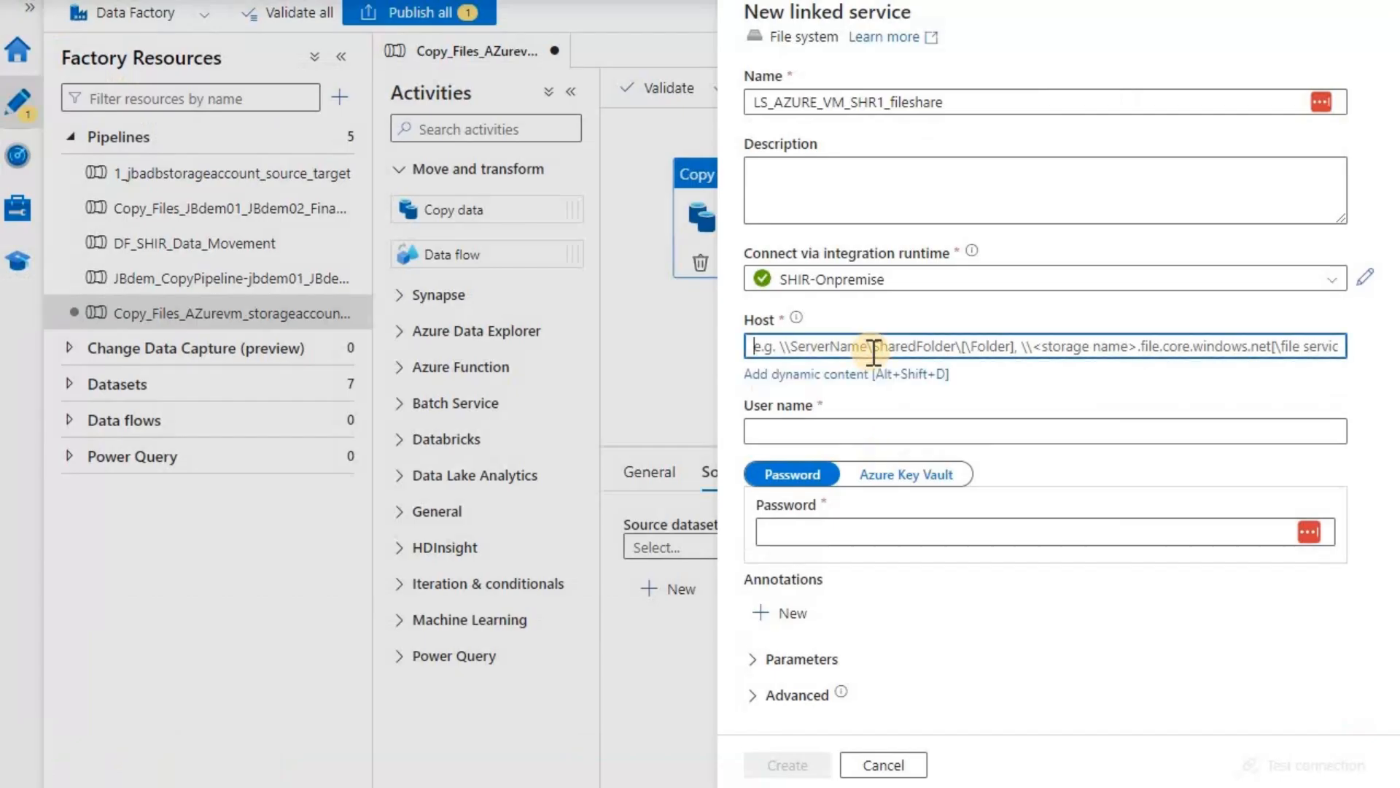
key("ctrl+v")
Step: Enter the VM account's user name with the SHR1 machine prefix and its account password as the linked service credentials
left_click(848, 437)
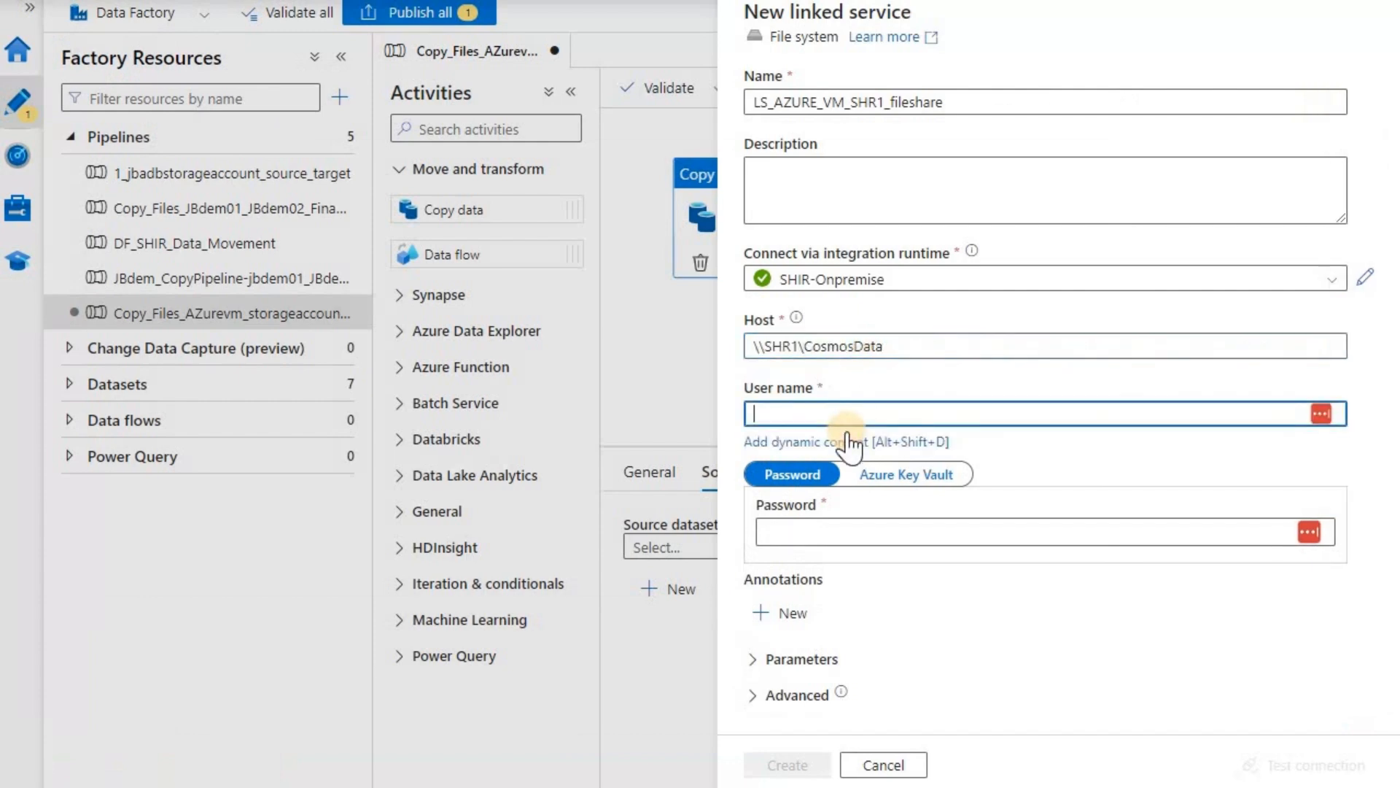
type("SHR1\\jvivek2k1")
left_click(838, 530)
type("••••••••••")
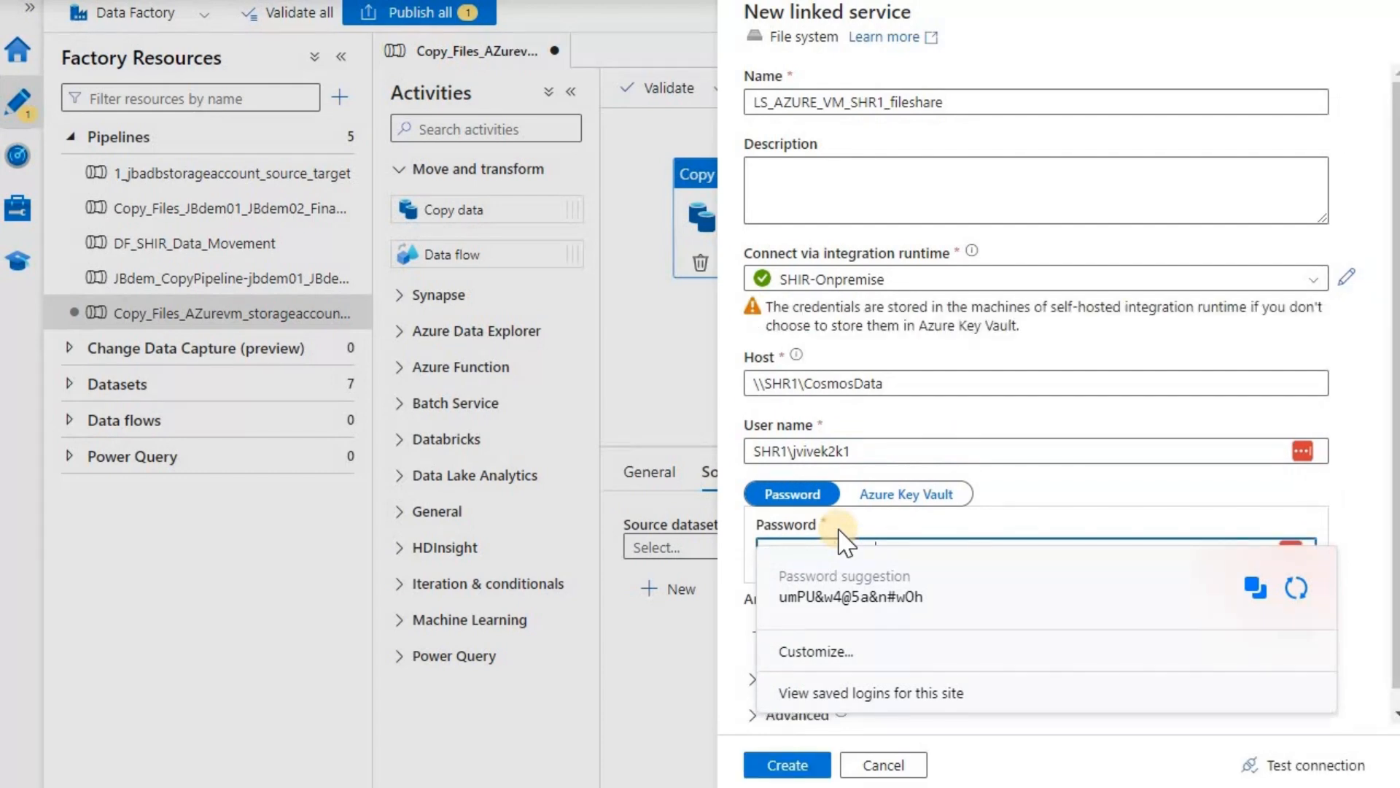
left_click(1174, 508)
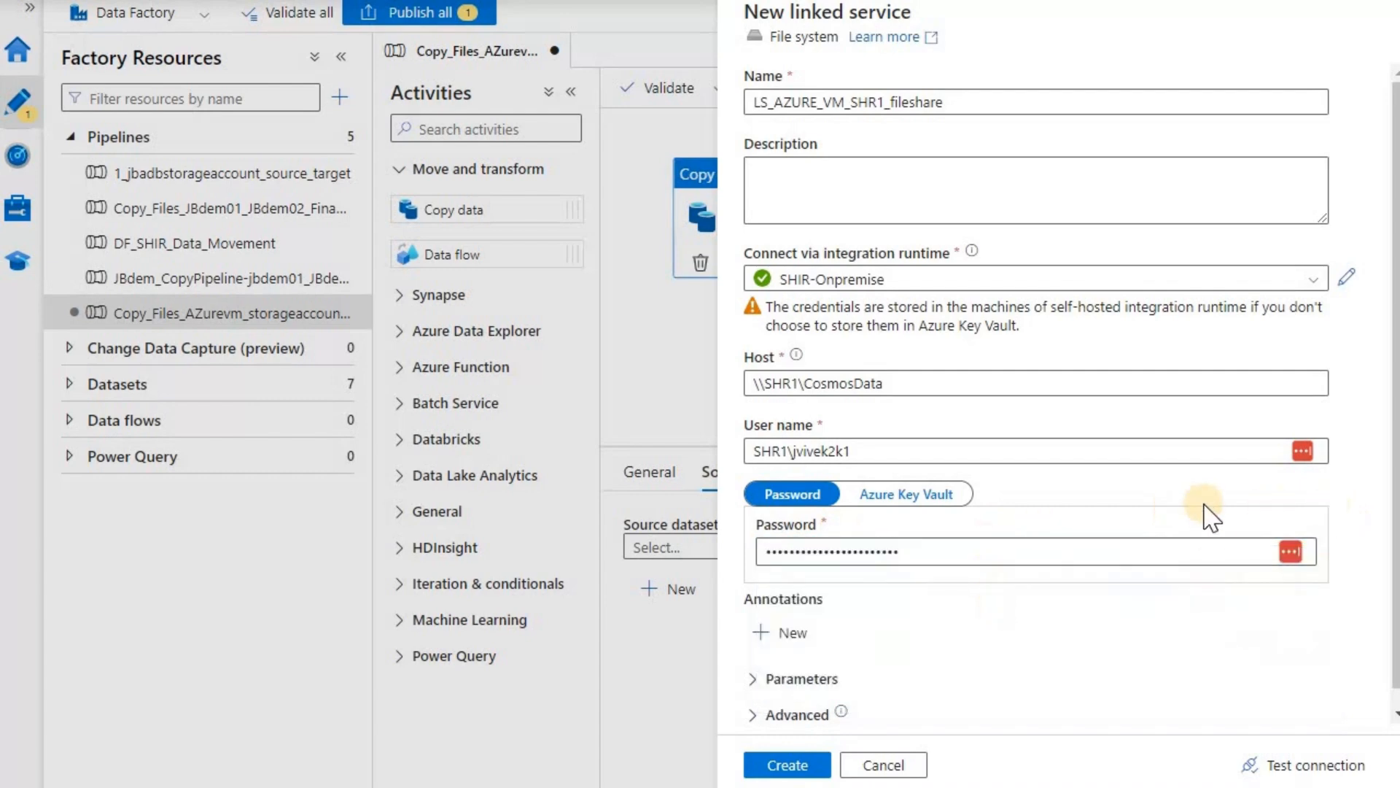
Step: Test the linked service's connection and open the error details
scroll(1206, 511, "down", 1)
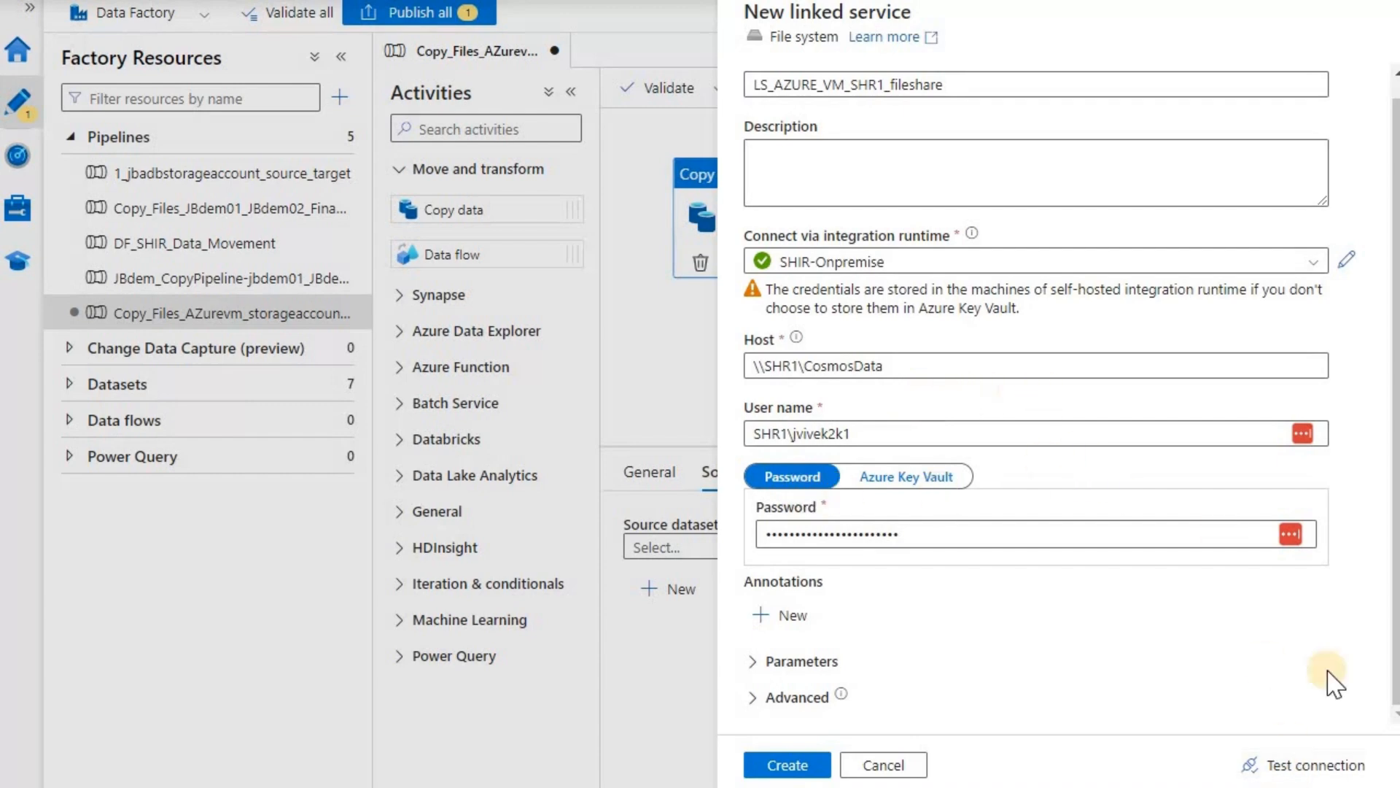
left_click(1341, 766)
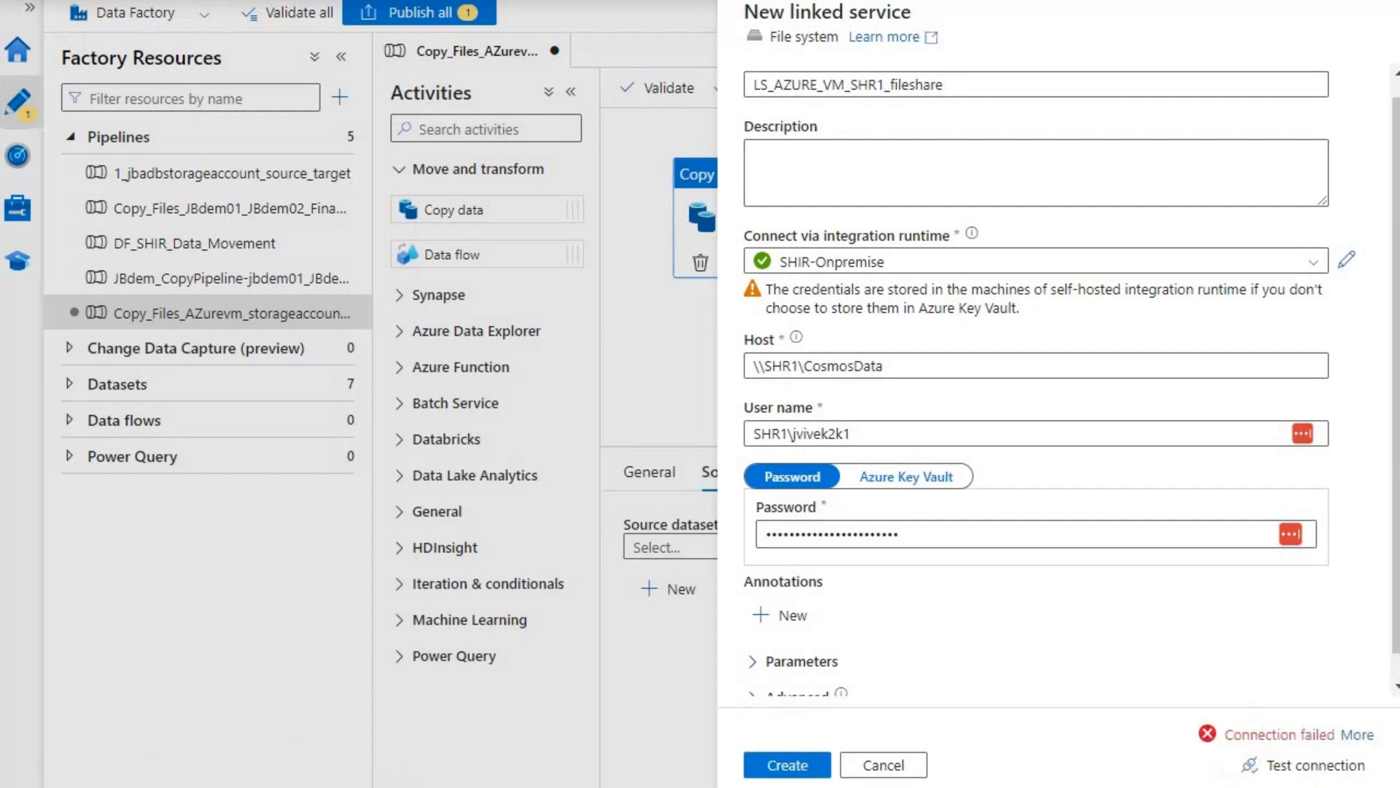
left_click(1355, 733)
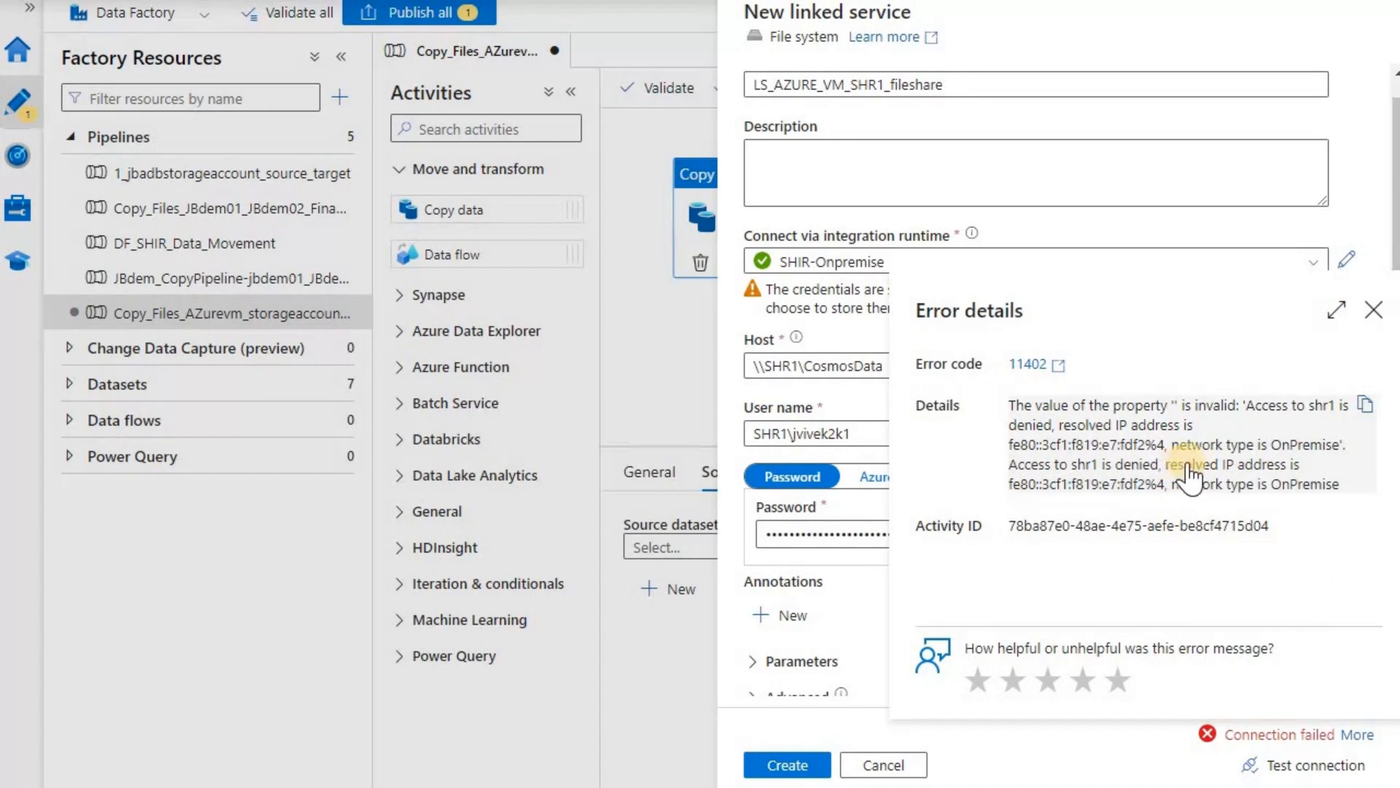
Step: Copy the connection error text into the Notepad note on the VM, below the share path, and read it in full
left_click(1365, 404)
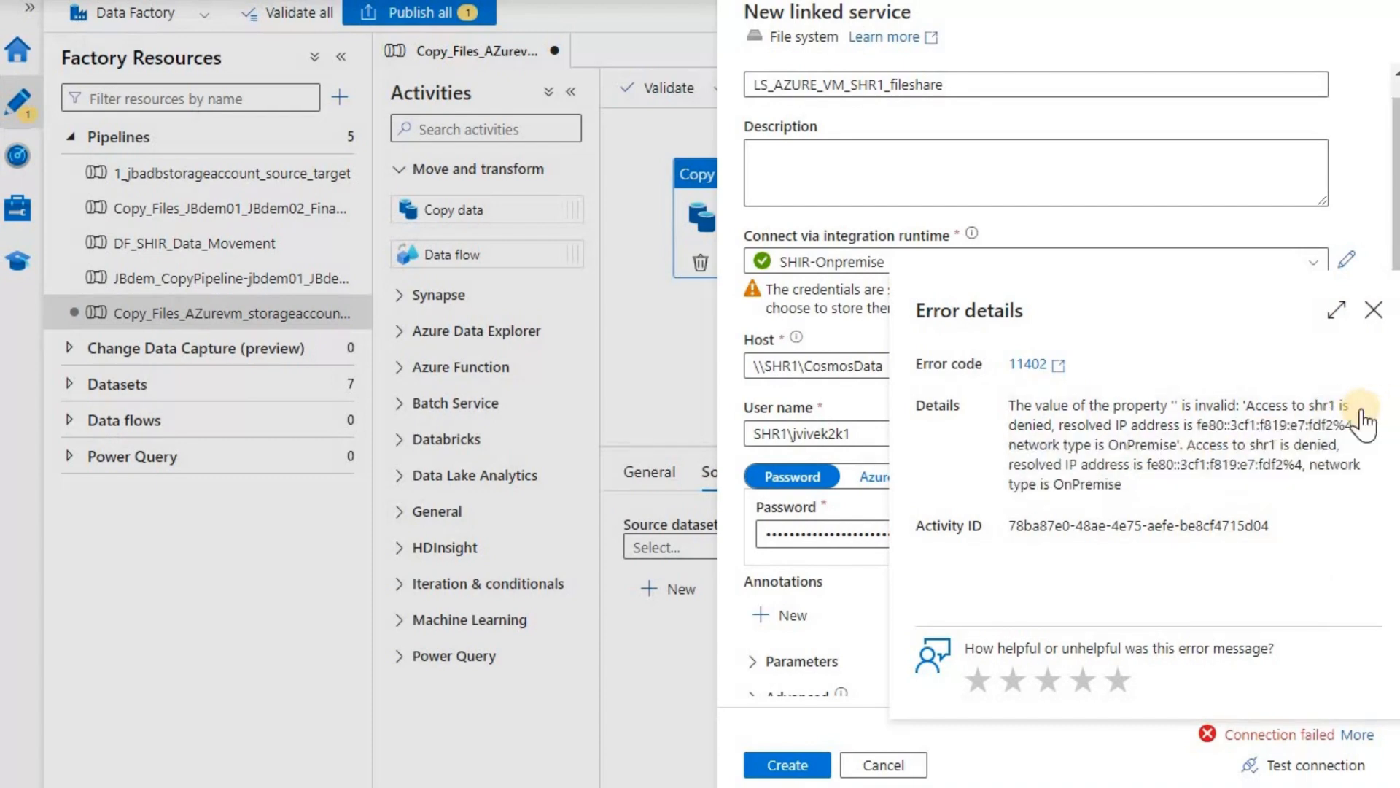
left_click(810, 767)
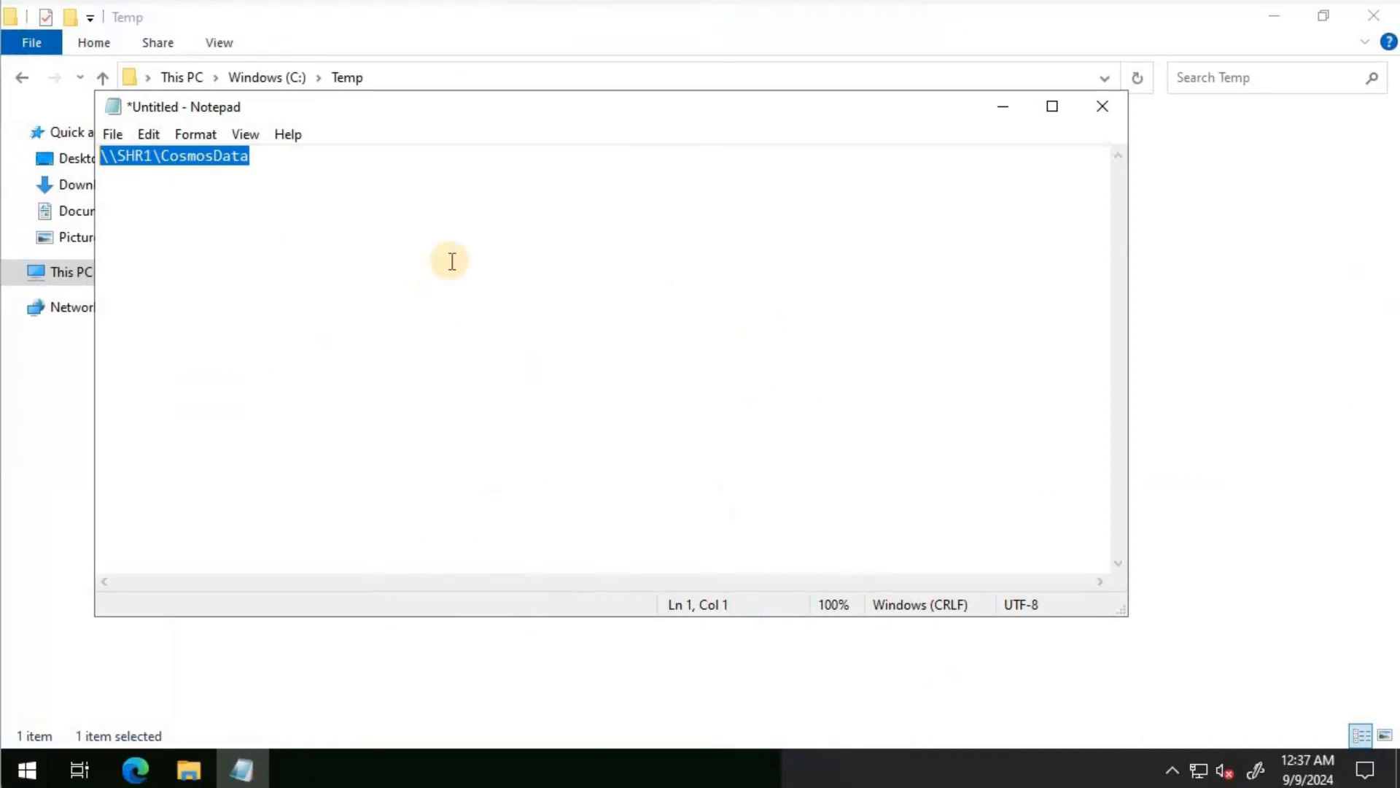
left_click(458, 248)
key("Return")
key("Return")
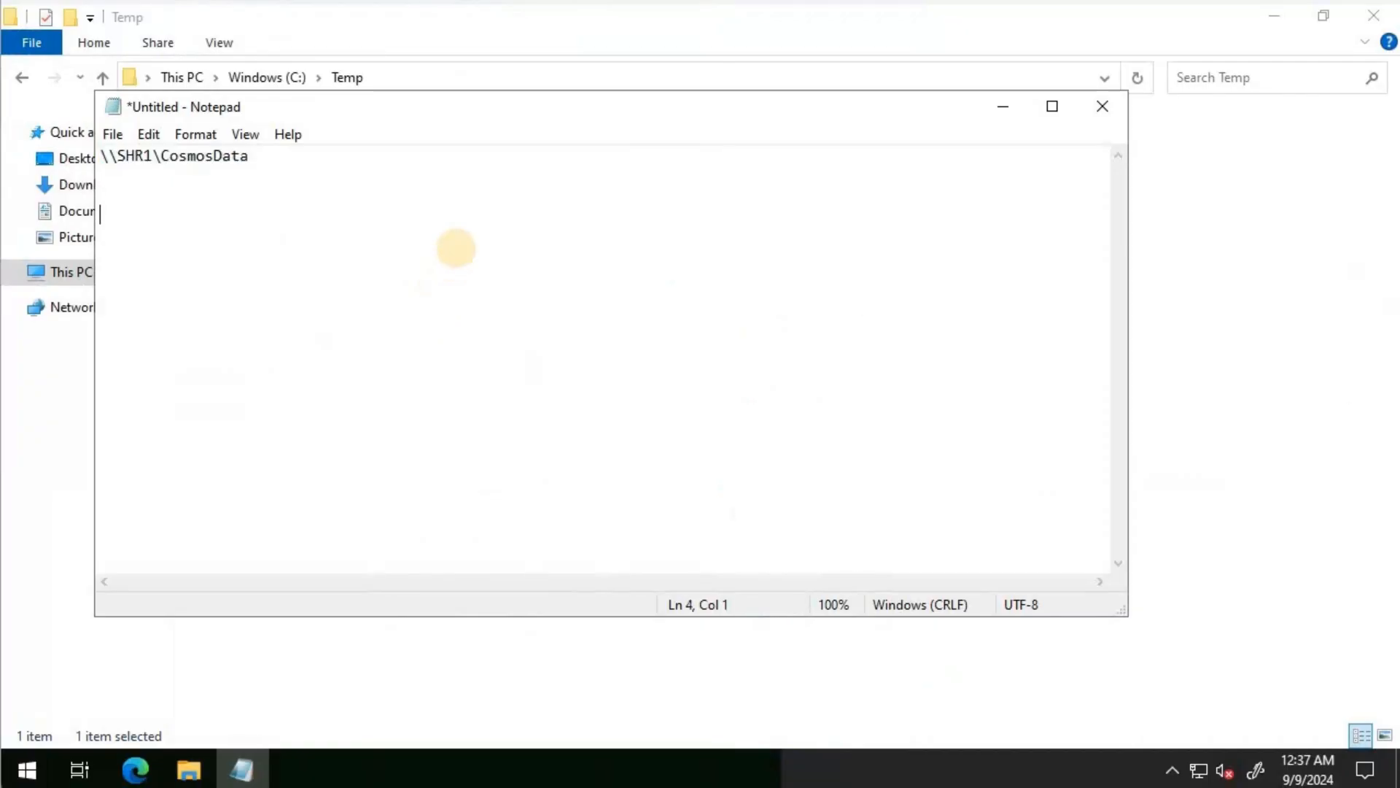
key("ctrl+v")
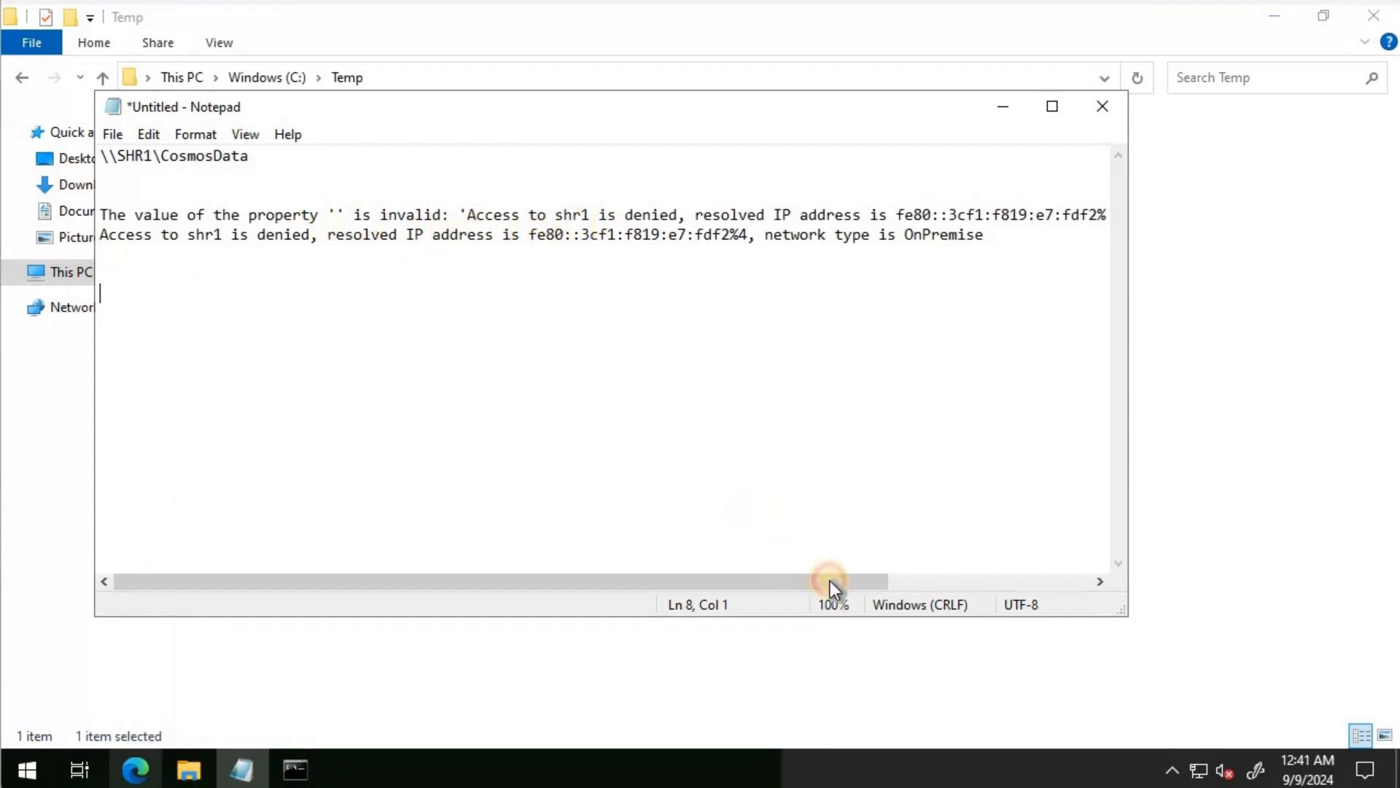
left_click_drag(899, 581, 1119, 584)
left_click_drag(886, 581, 532, 575)
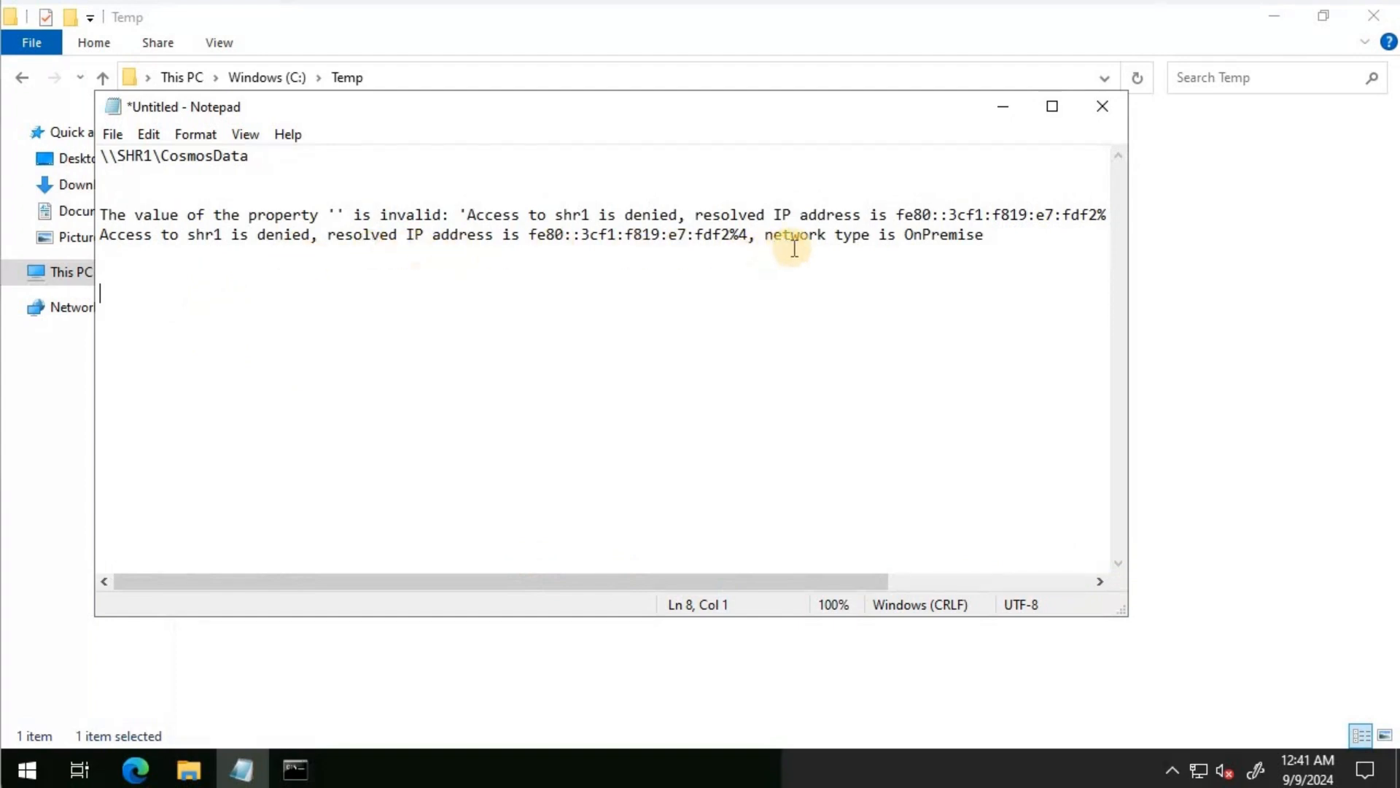
Step: In the VM's command prompt, run .\dmgcmd.exe -EnableLocalMachineAccess from the Microsoft Integration Runtime 5.0 Shared folder
left_click(310, 766)
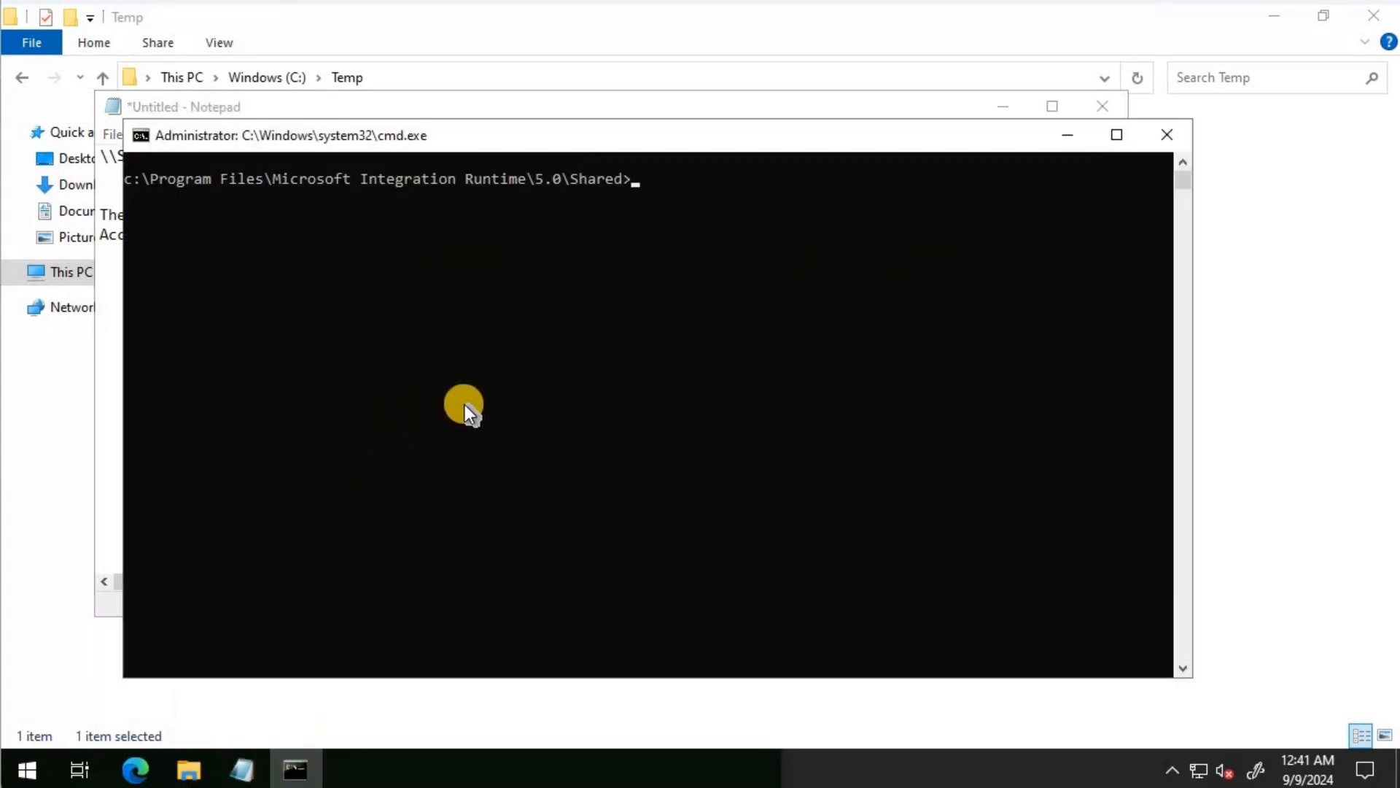
right_click(541, 395)
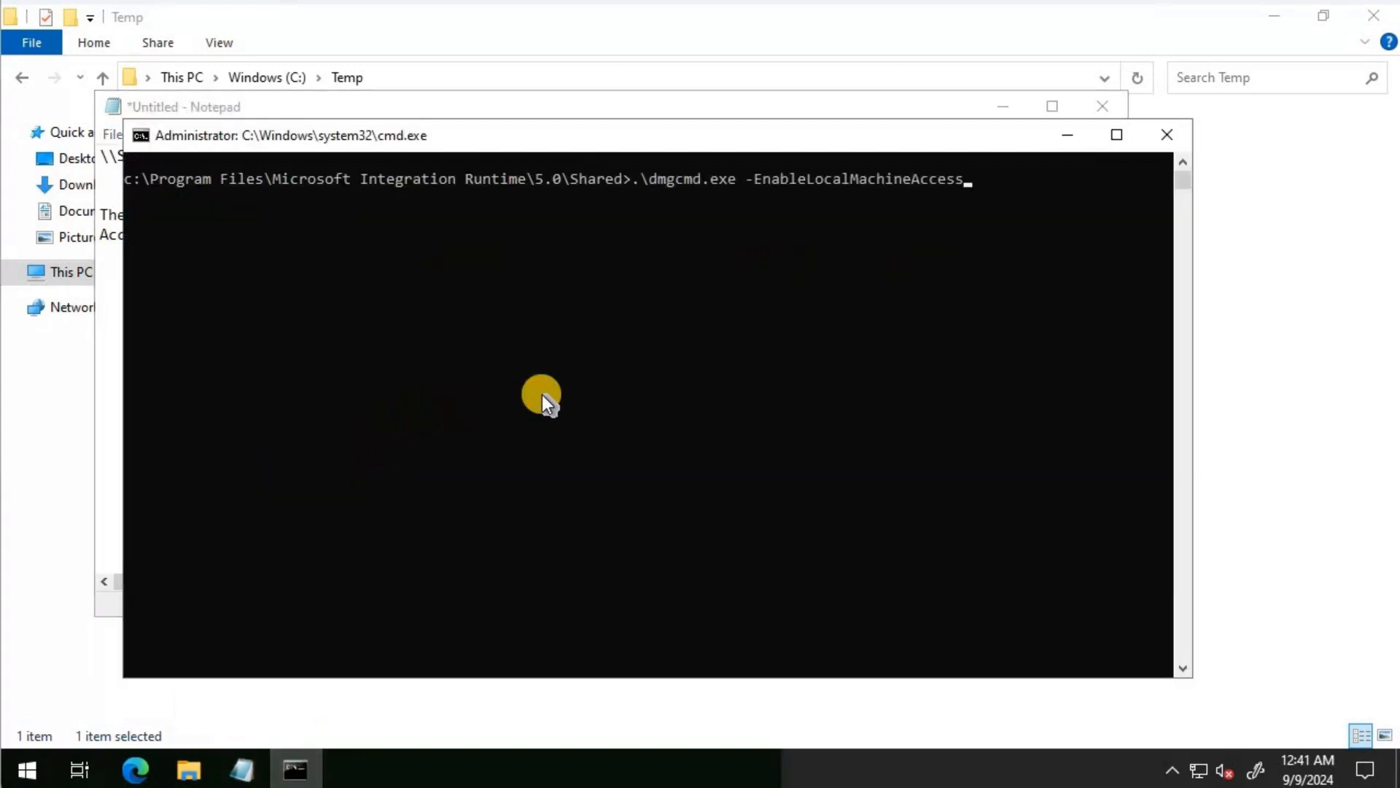
key("Return")
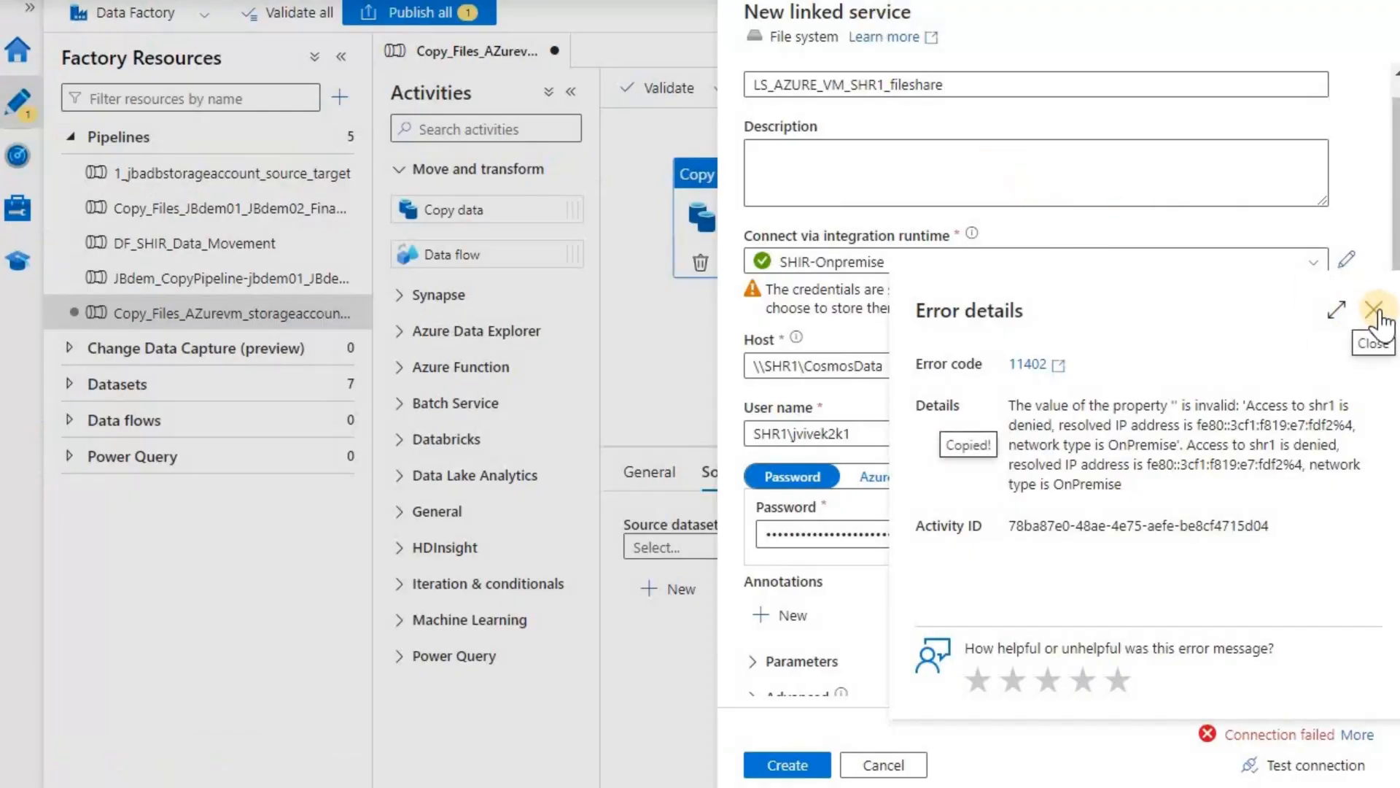
Step: Return to the new linked service in Data Factory, dismiss the error details and retest its connection
left_click(1376, 312)
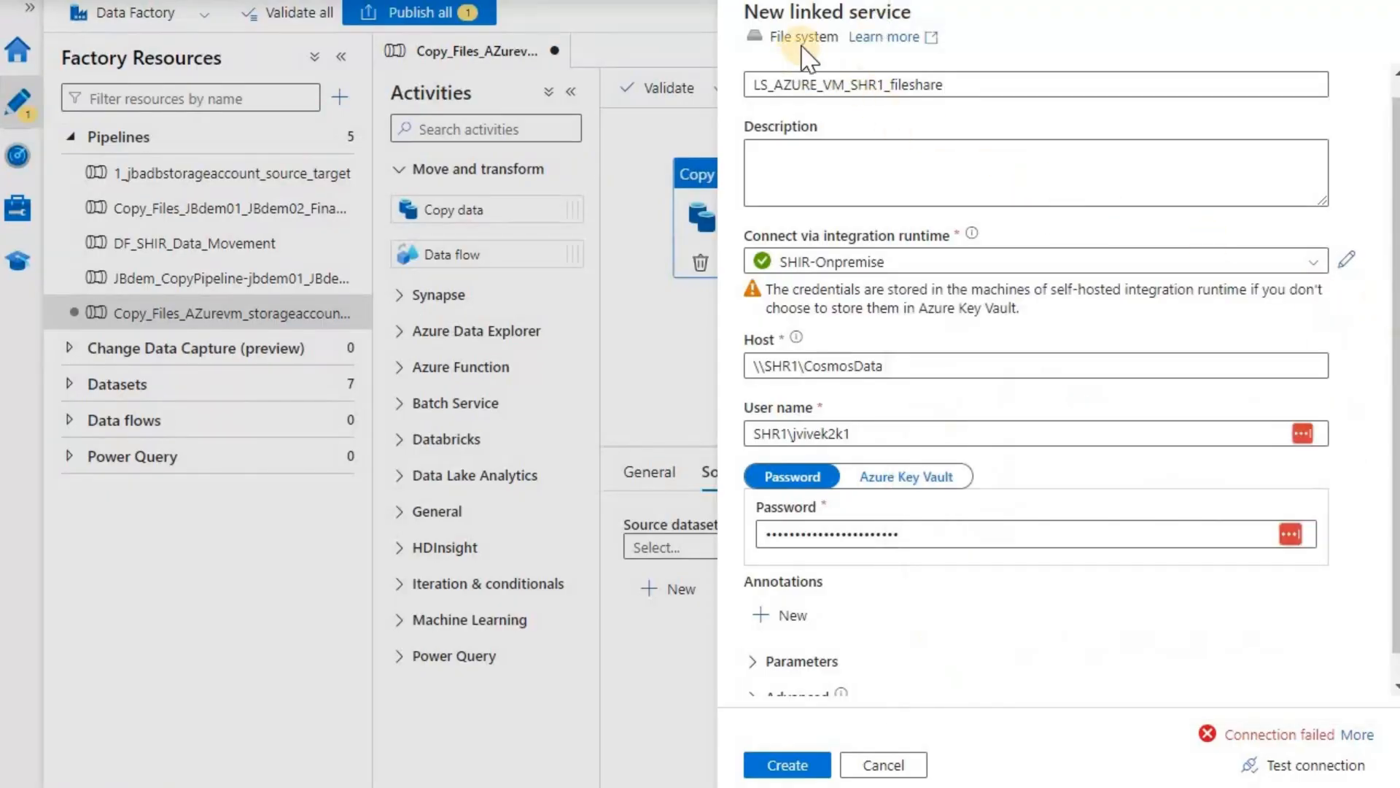
left_click(1324, 765)
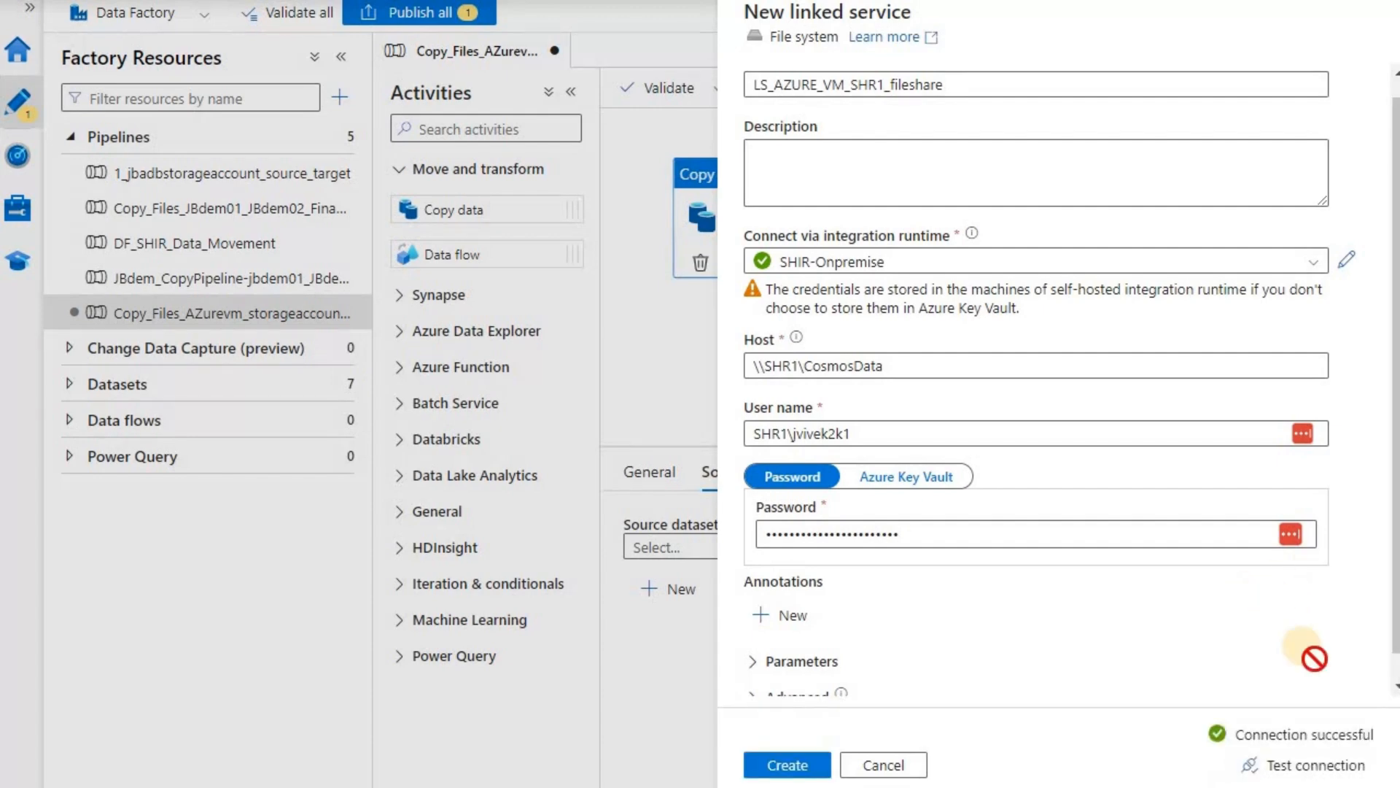
Step: Create the linked service and the DelimitedText1 source dataset on it, and review the copy activity's source settings
left_click(817, 765)
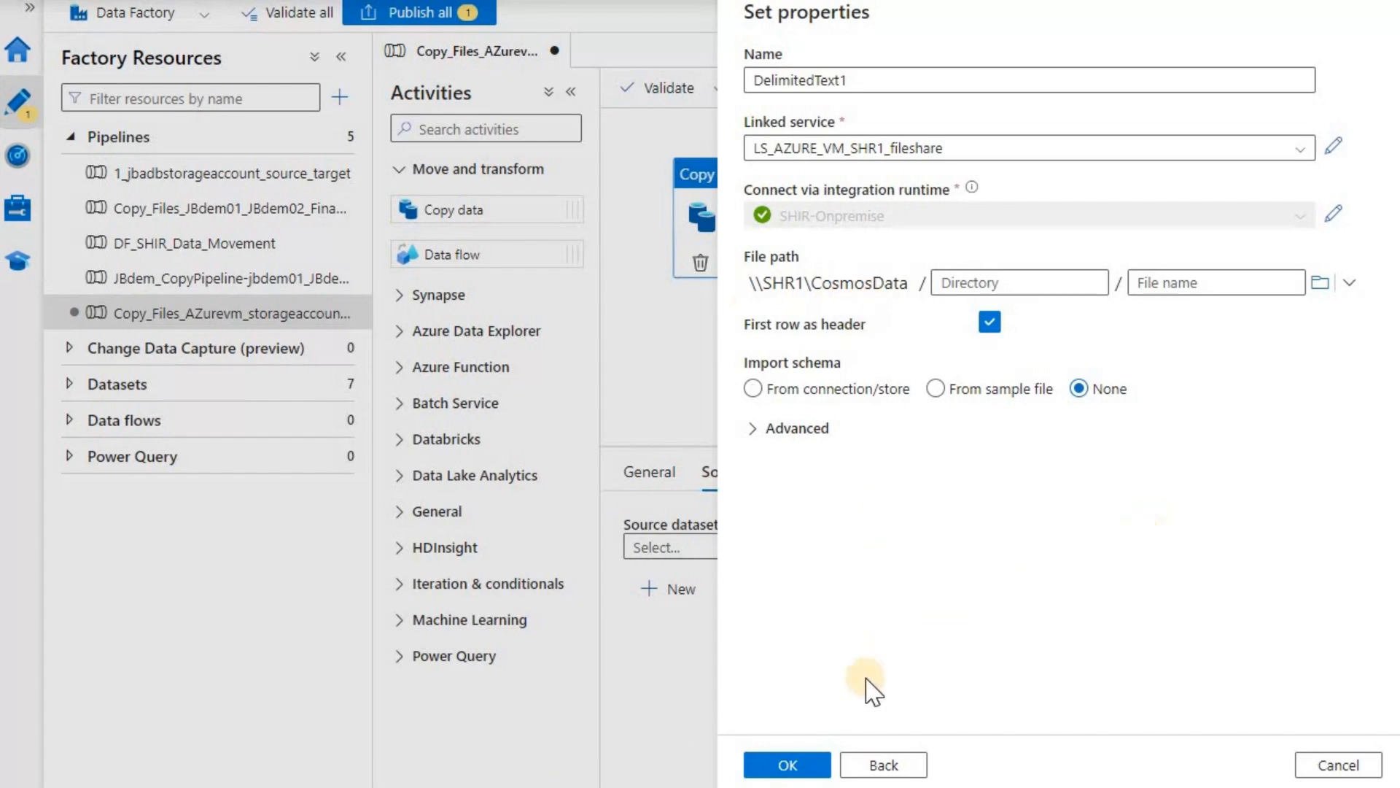
left_click(814, 765)
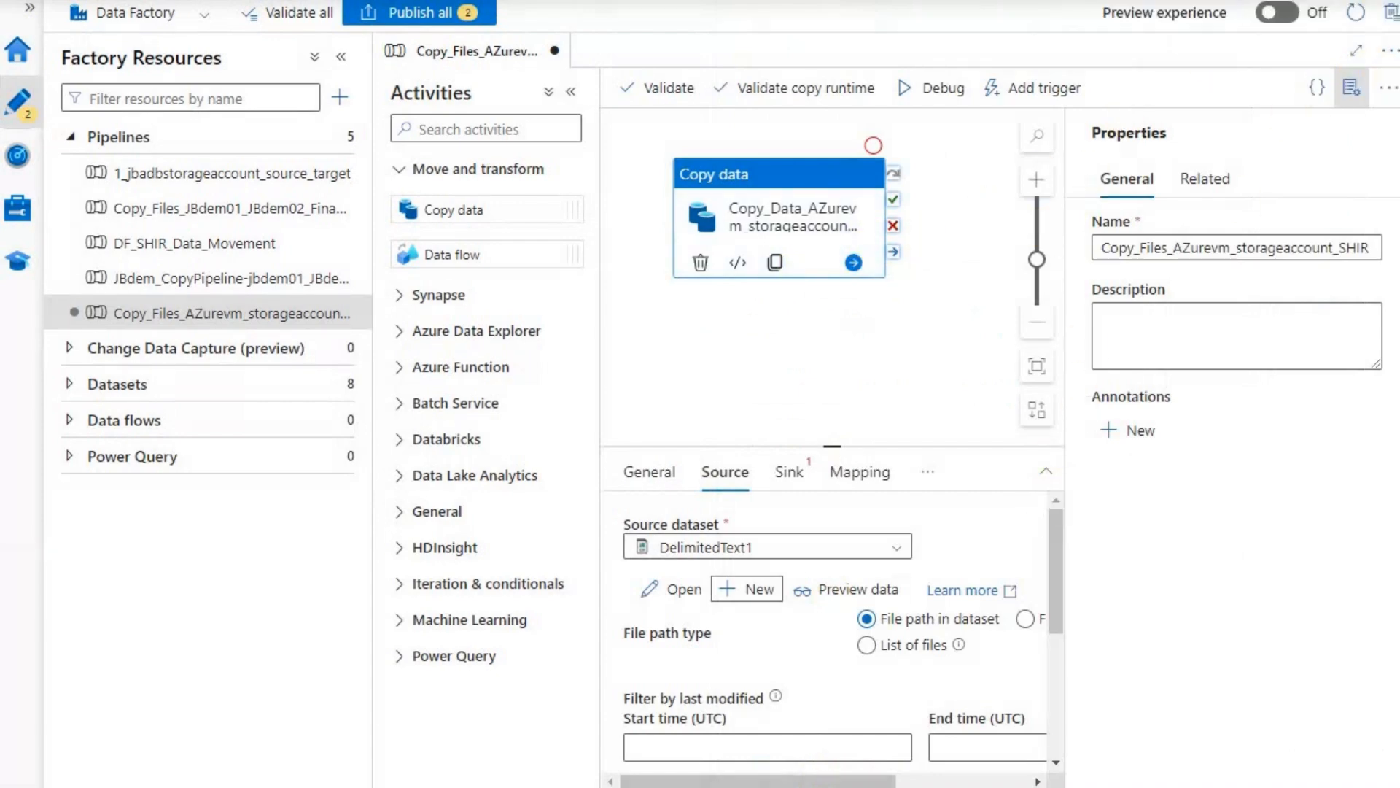
scroll(977, 521, "down", 3)
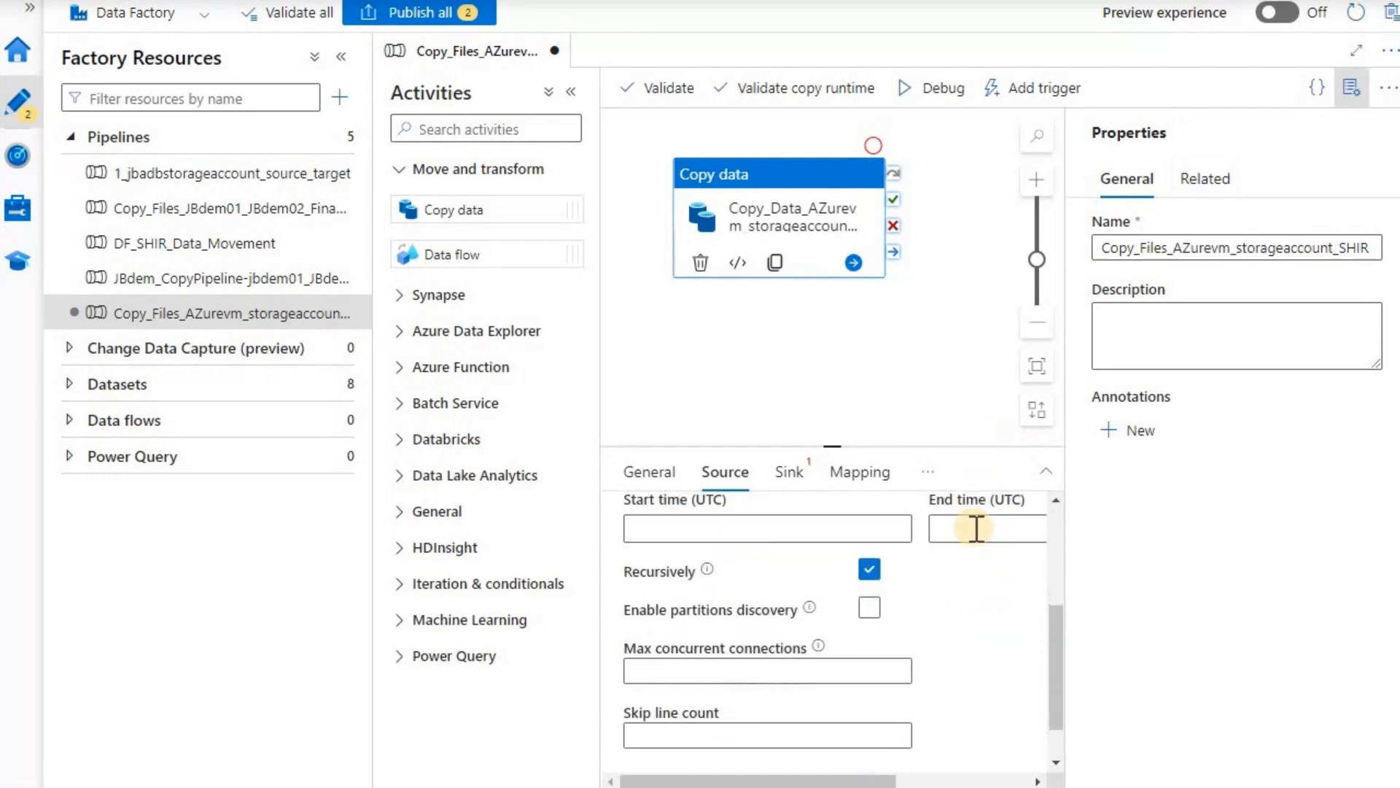
scroll(977, 533, "down", 1)
scroll(981, 539, "up", 3)
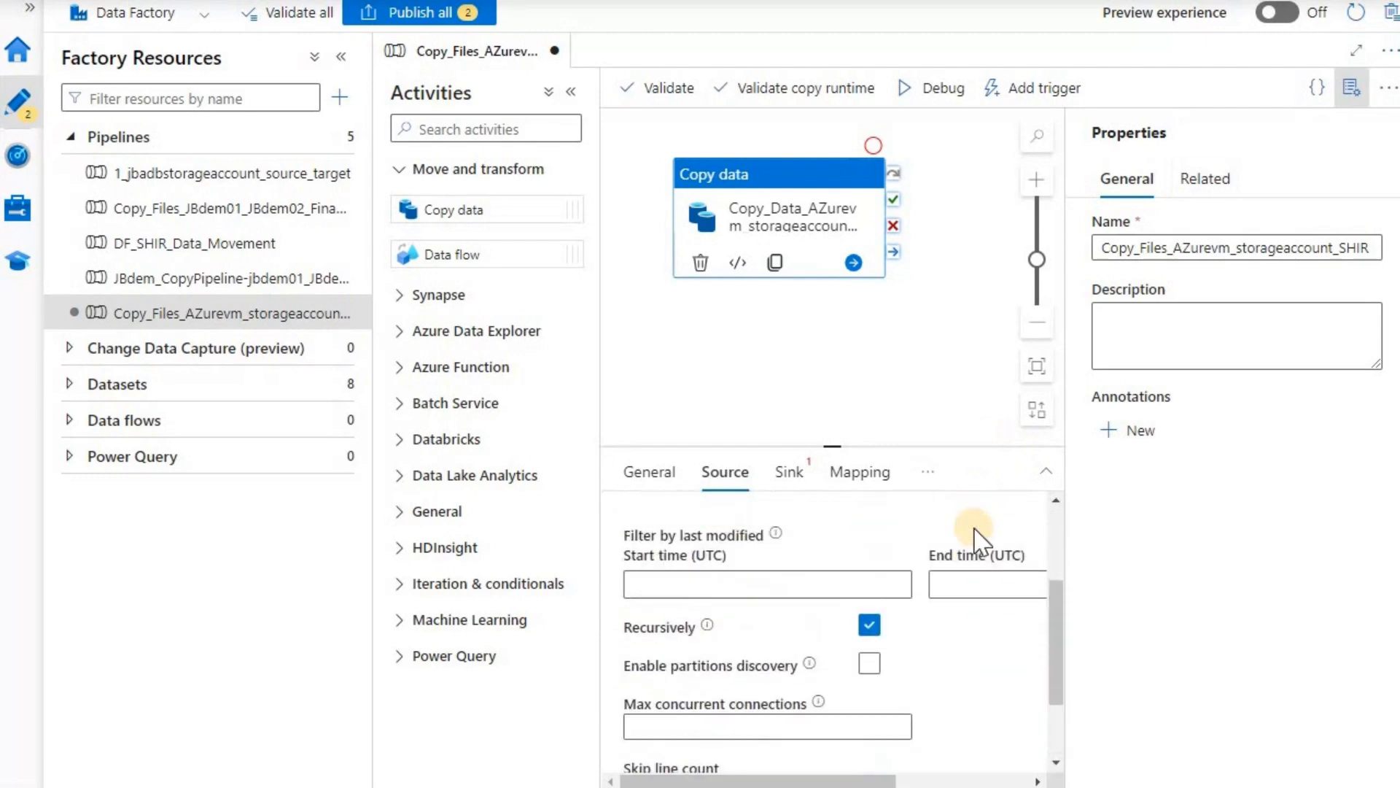
Step: Set the copy activity's sink dataset to the existing jbadbstorageaccount_source_target_destination
left_click(790, 477)
left_click(904, 553)
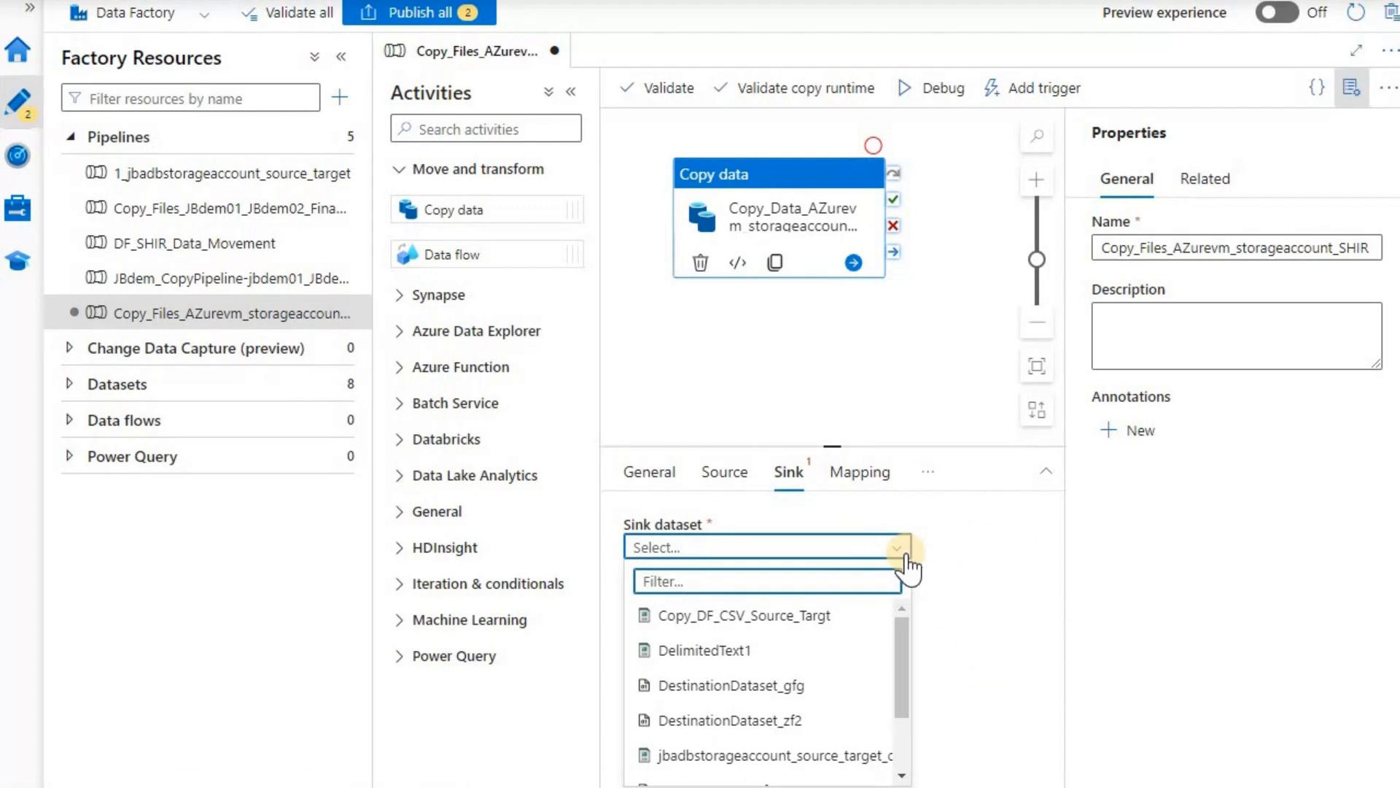
left_click(780, 758)
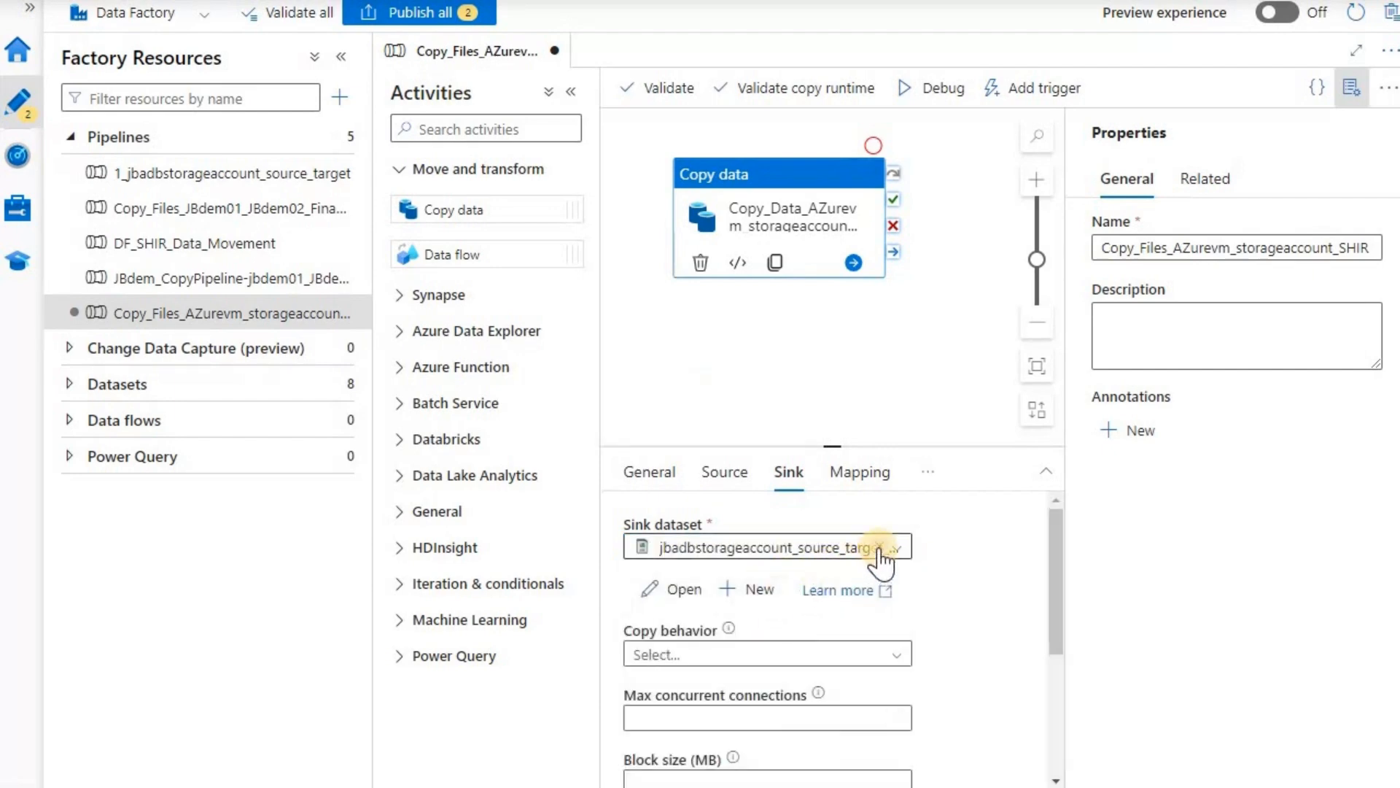
Step: Open the selected sink dataset and try to browse its storage folders, closing the browser without choosing a path
left_click(673, 592)
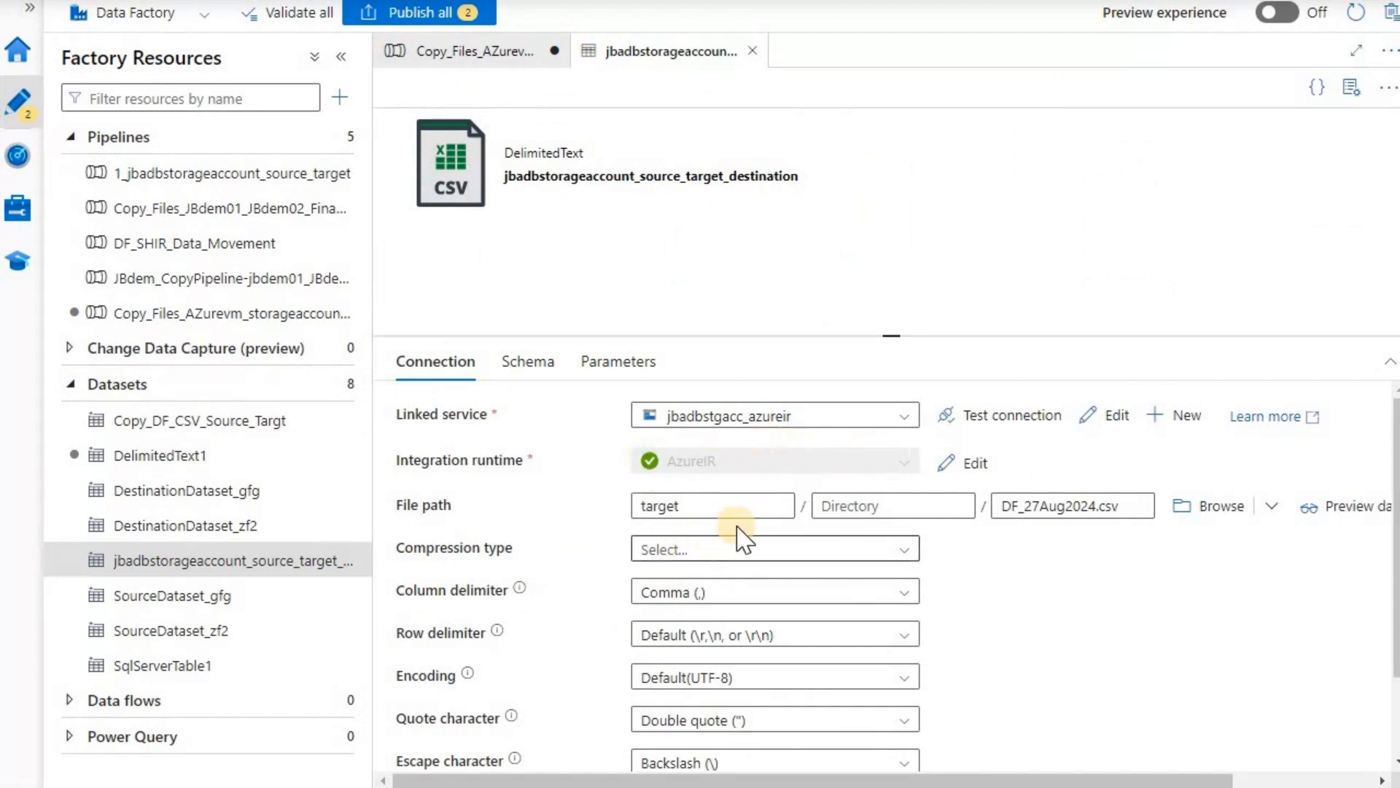
left_click(1213, 505)
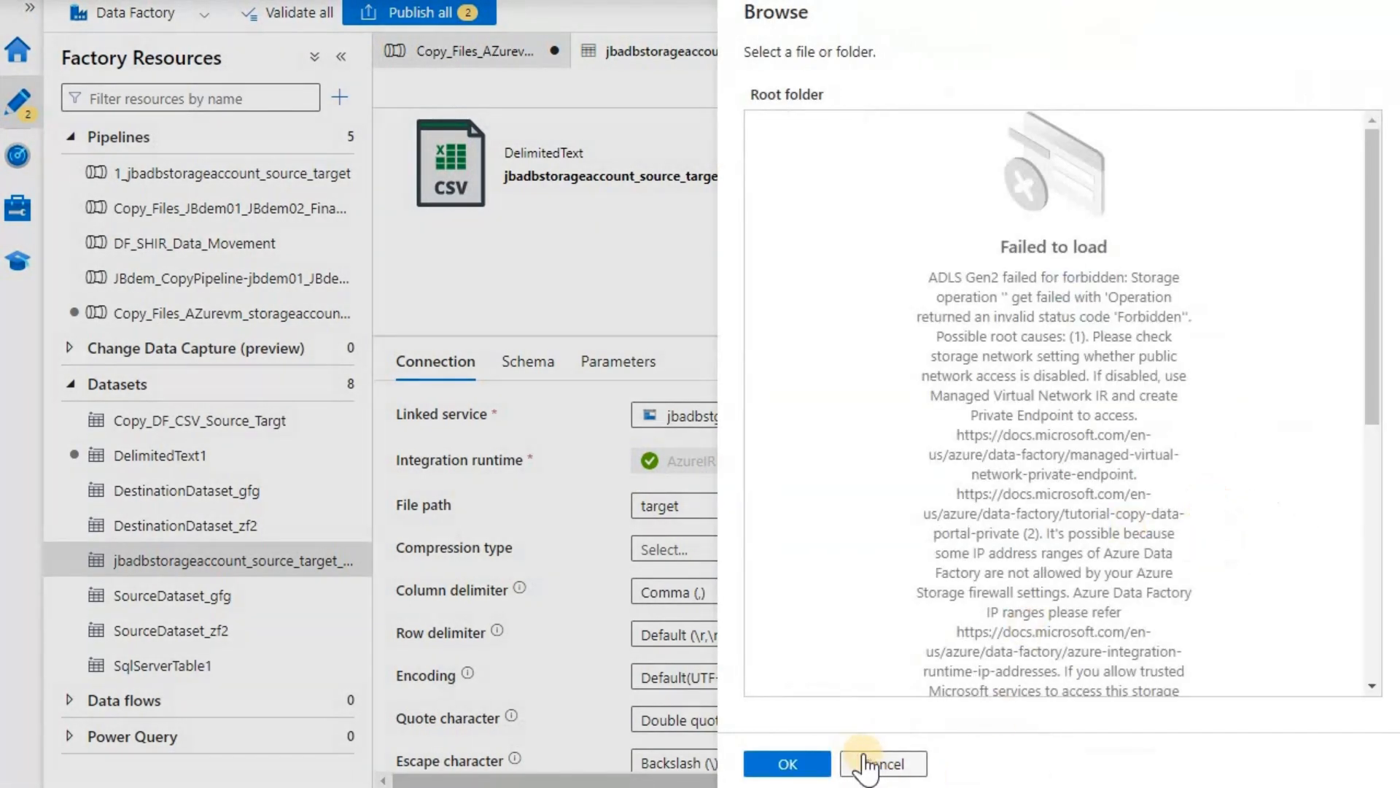
left_click(902, 766)
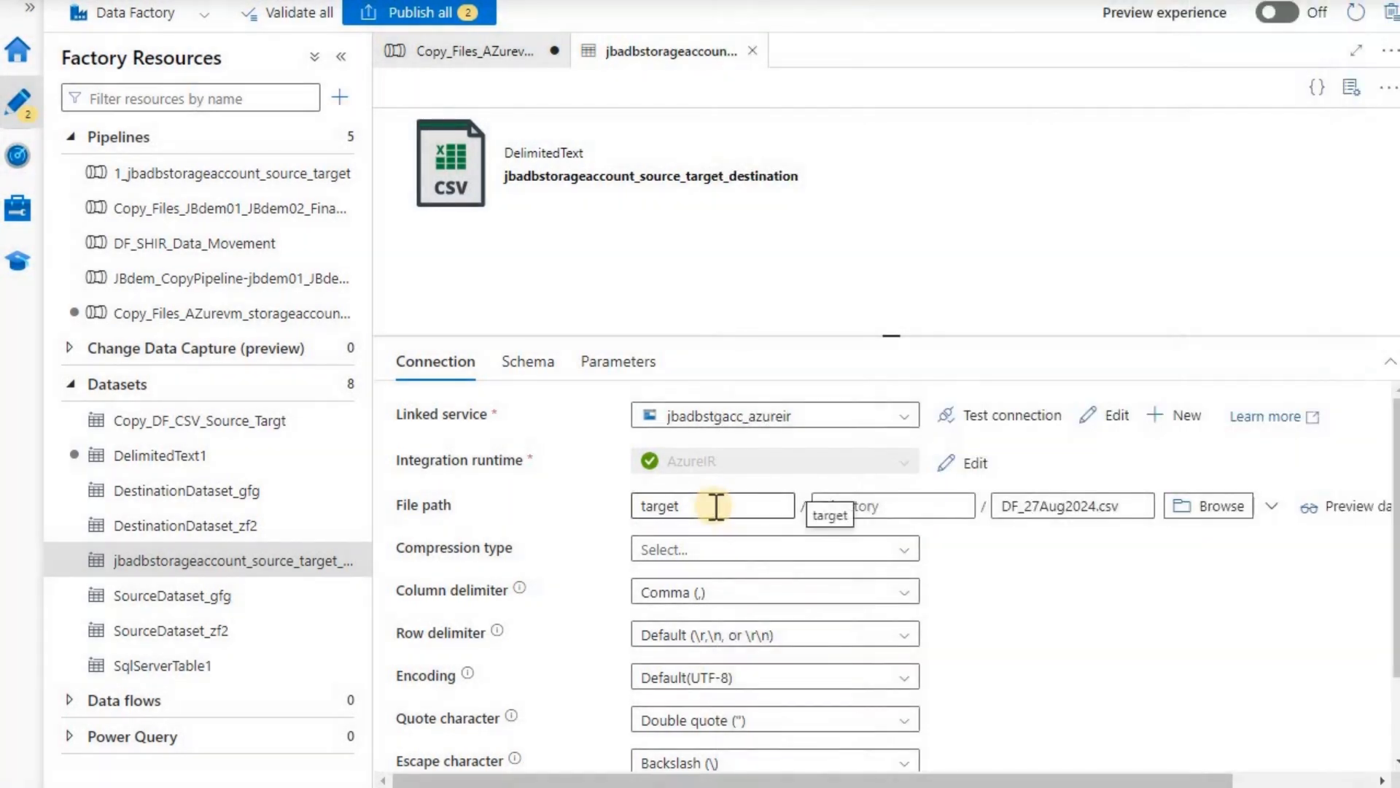
Step: Review the jbadbstgacc_azureir linked service's settings, test its connection, and close it and the dataset without changes
left_click(1106, 423)
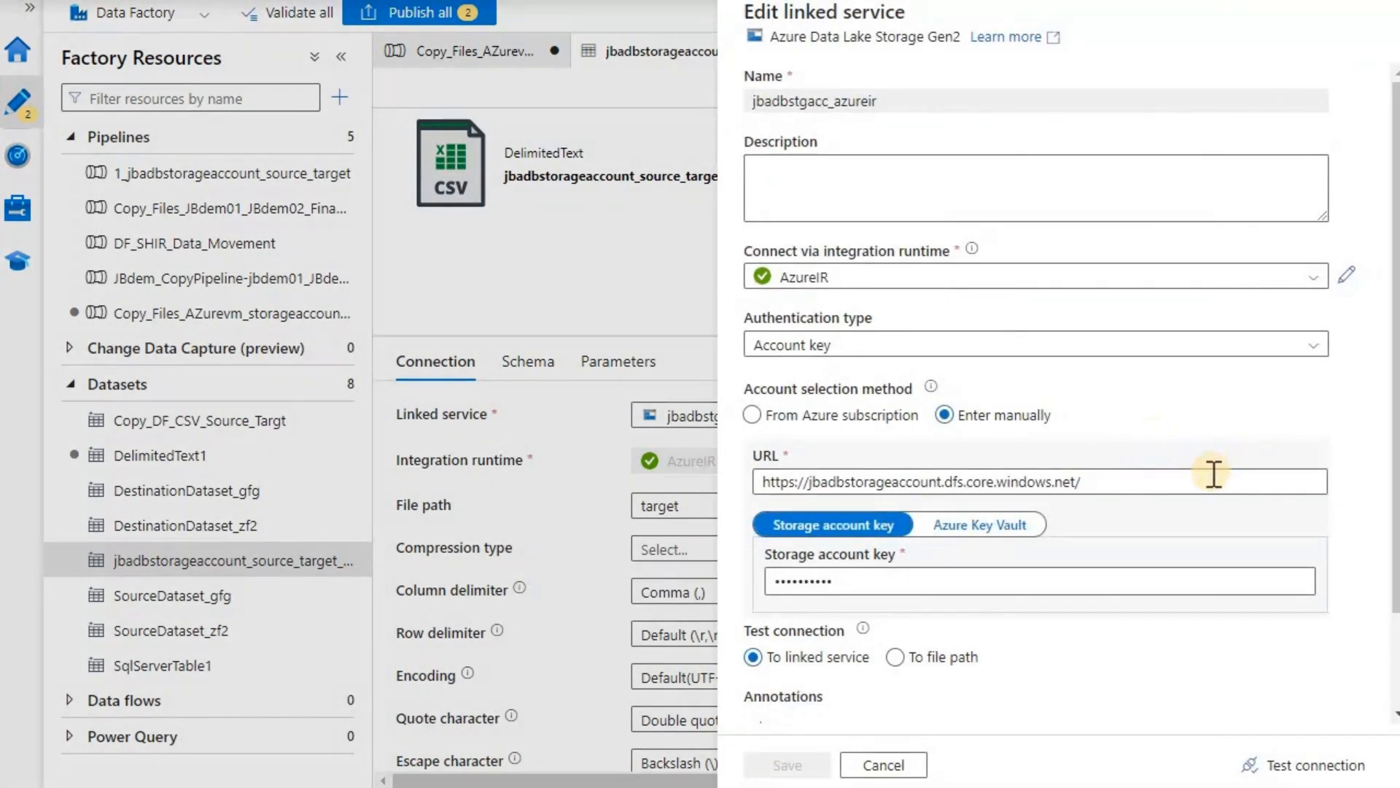
scroll(1210, 474, "down", 2)
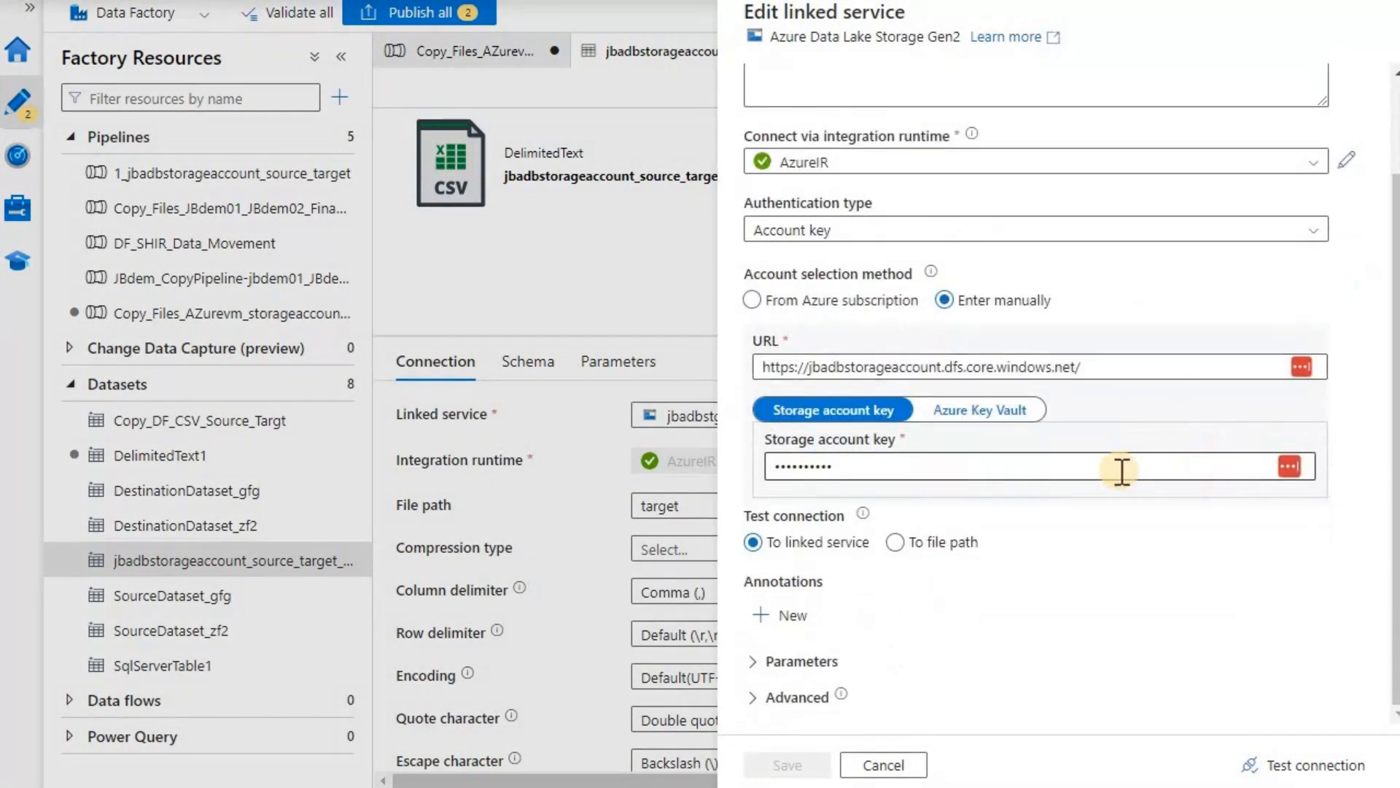
scroll(1159, 473, "up", 2)
scroll(1121, 473, "down", 2)
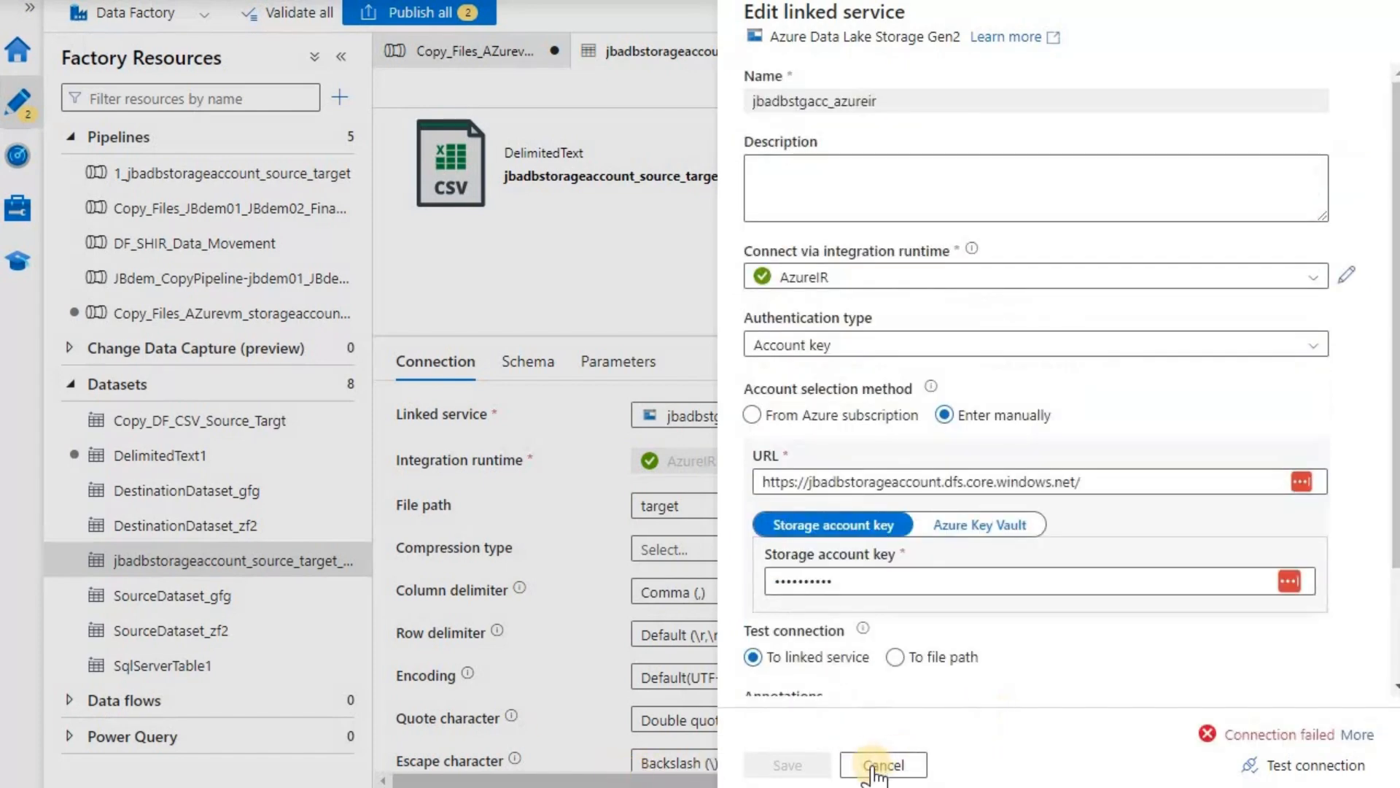
left_click(697, 396)
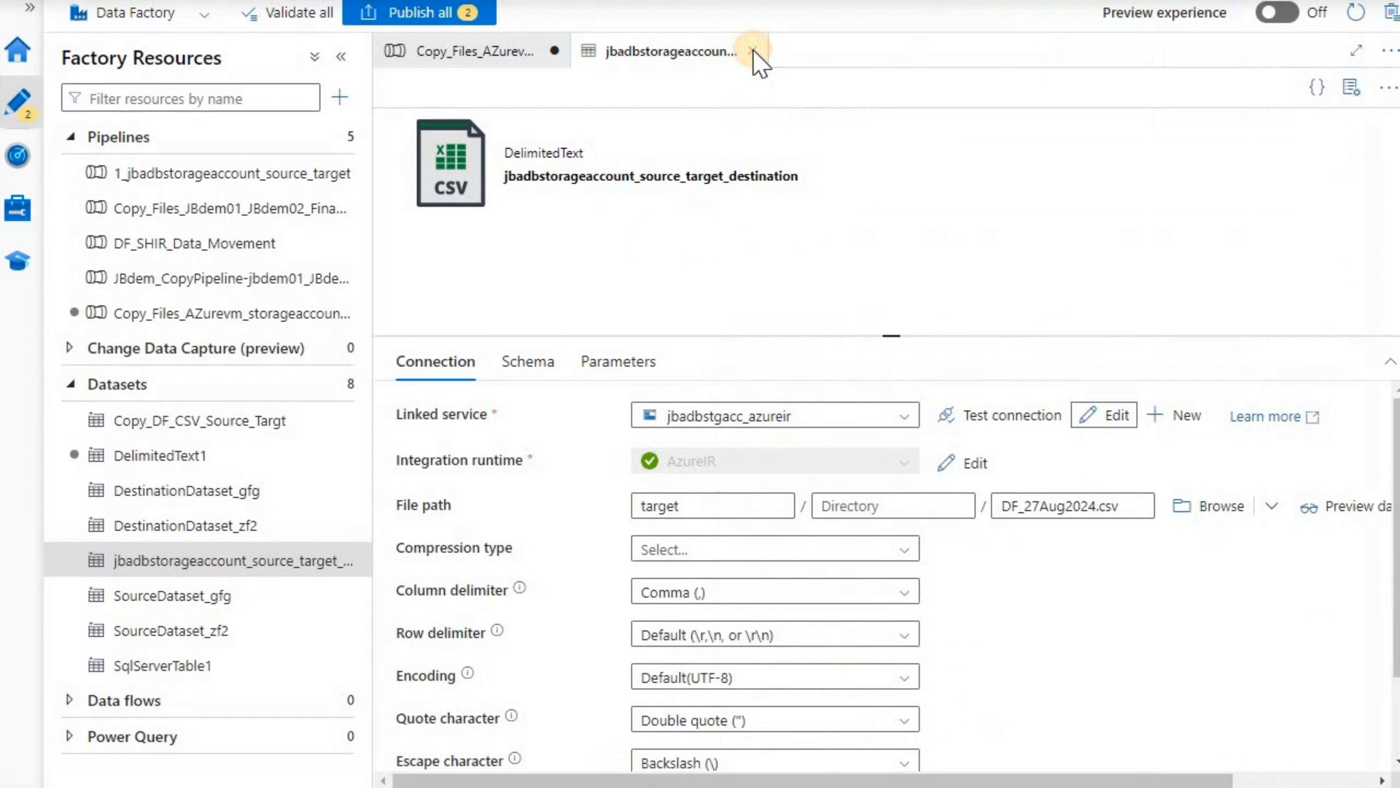
left_click(753, 51)
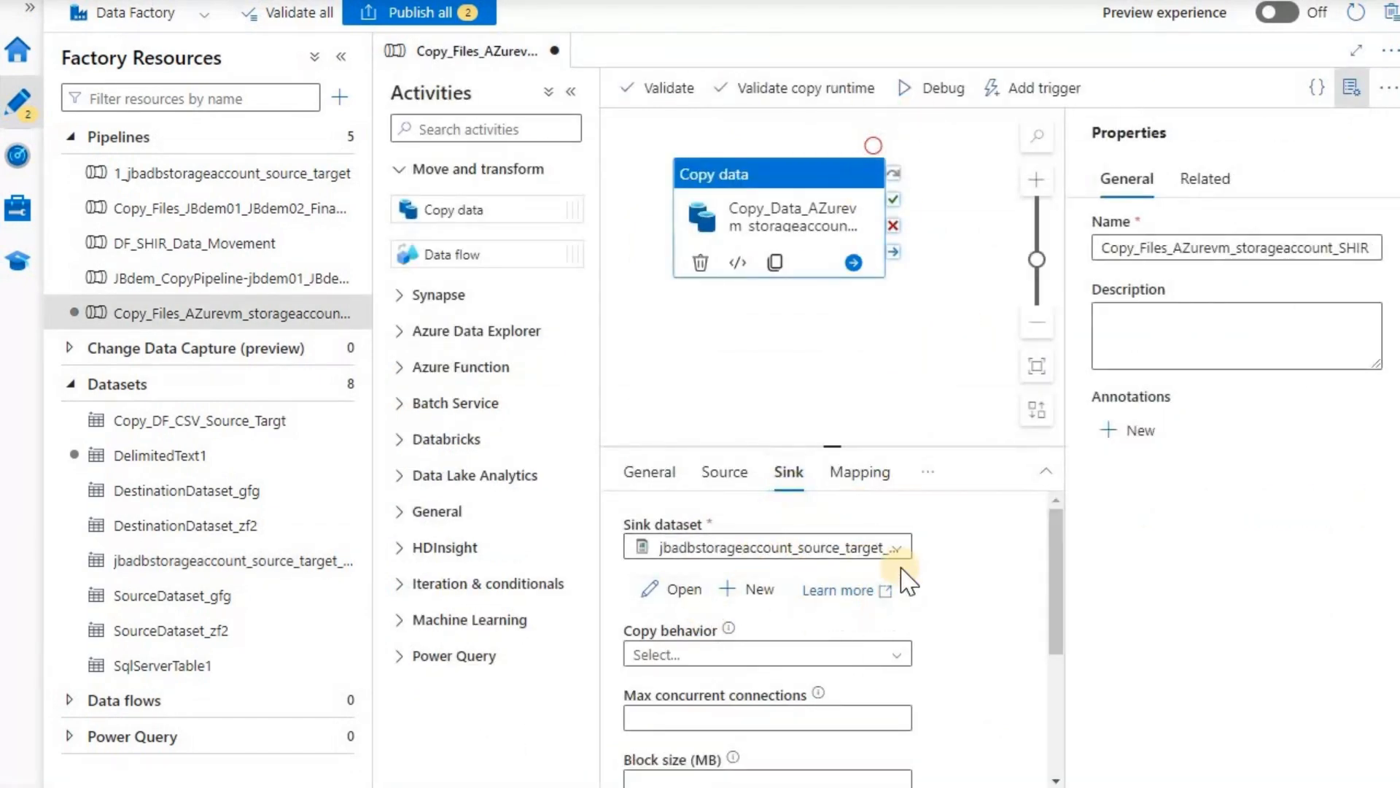
Step: Start a new sink dataset on Azure Data Lake Storage Gen2 in DelimitedText format
left_click(758, 587)
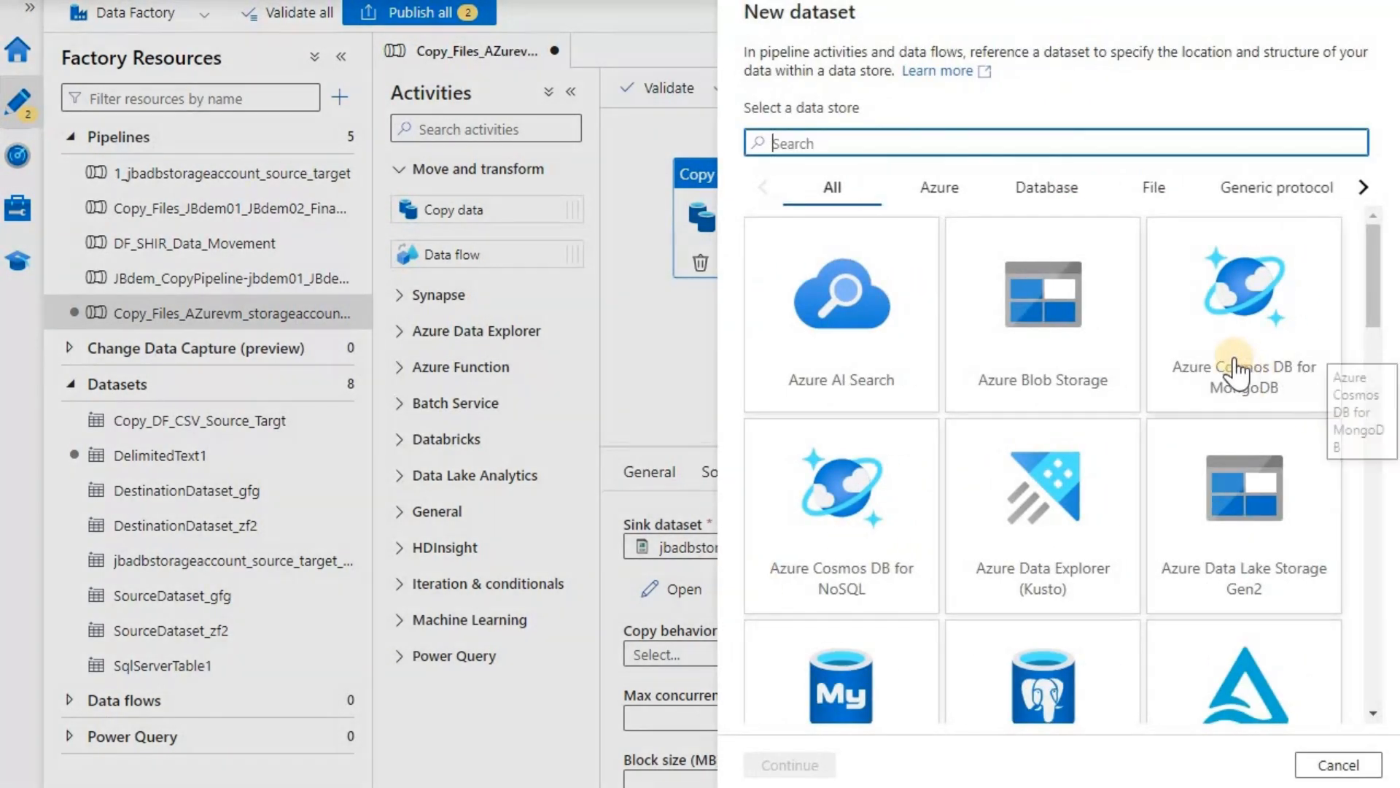
left_click(1259, 519)
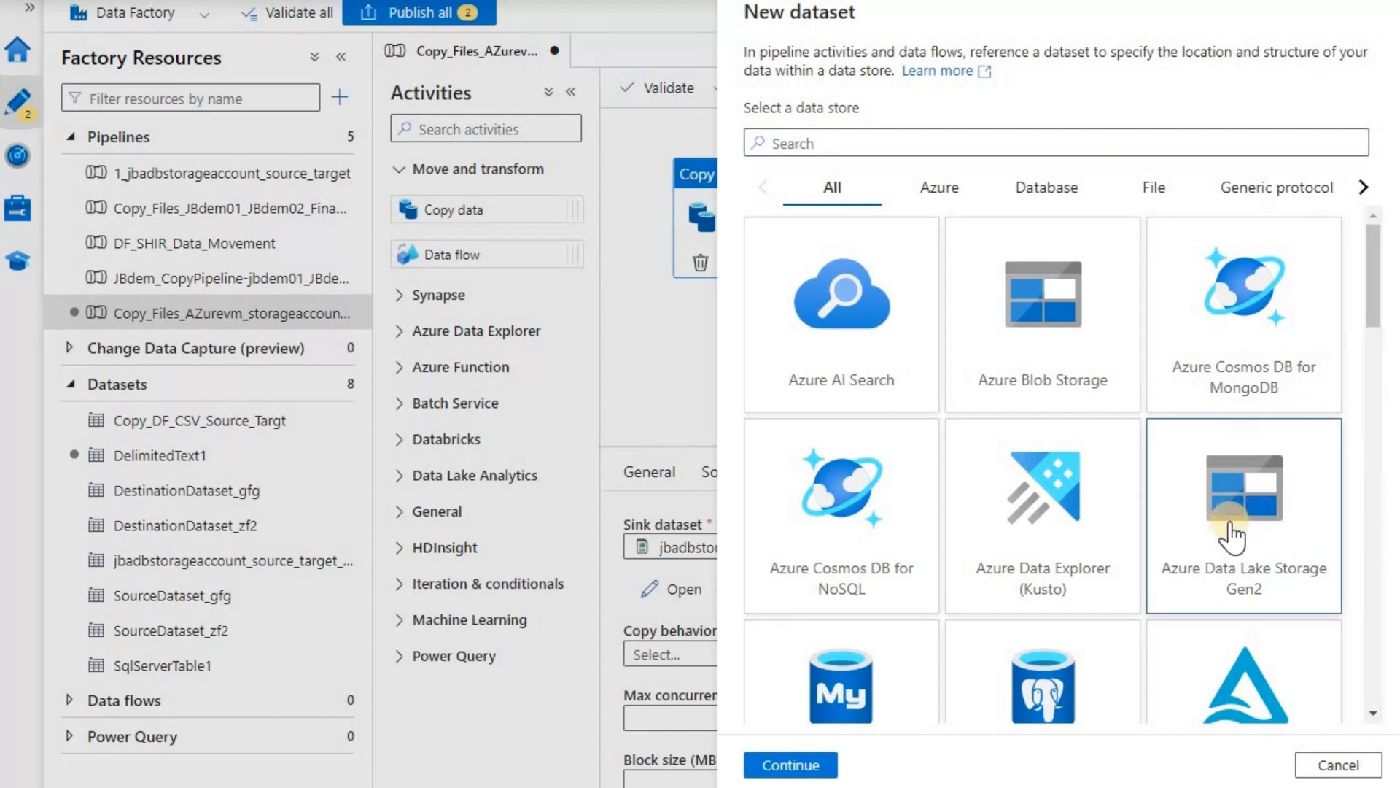
left_click(788, 765)
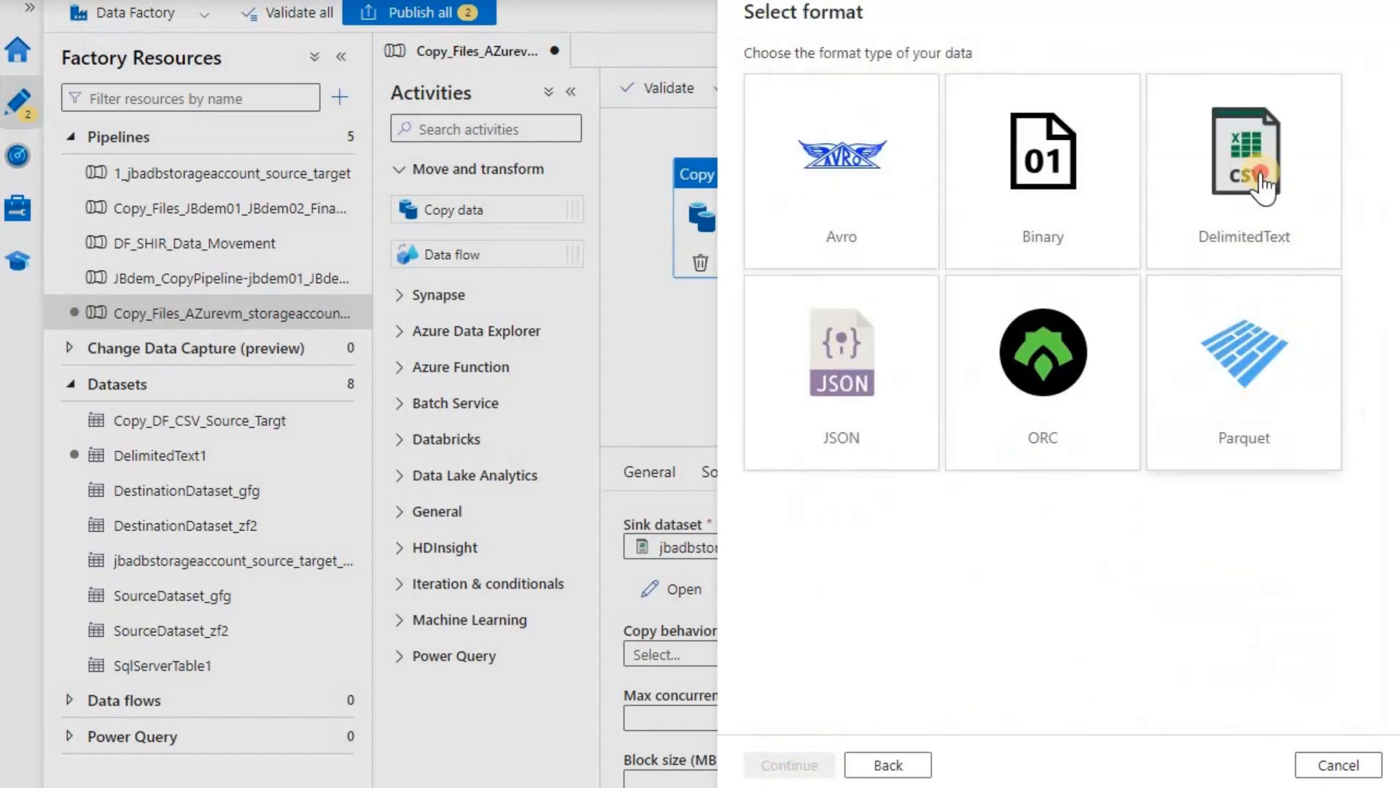
left_click(790, 765)
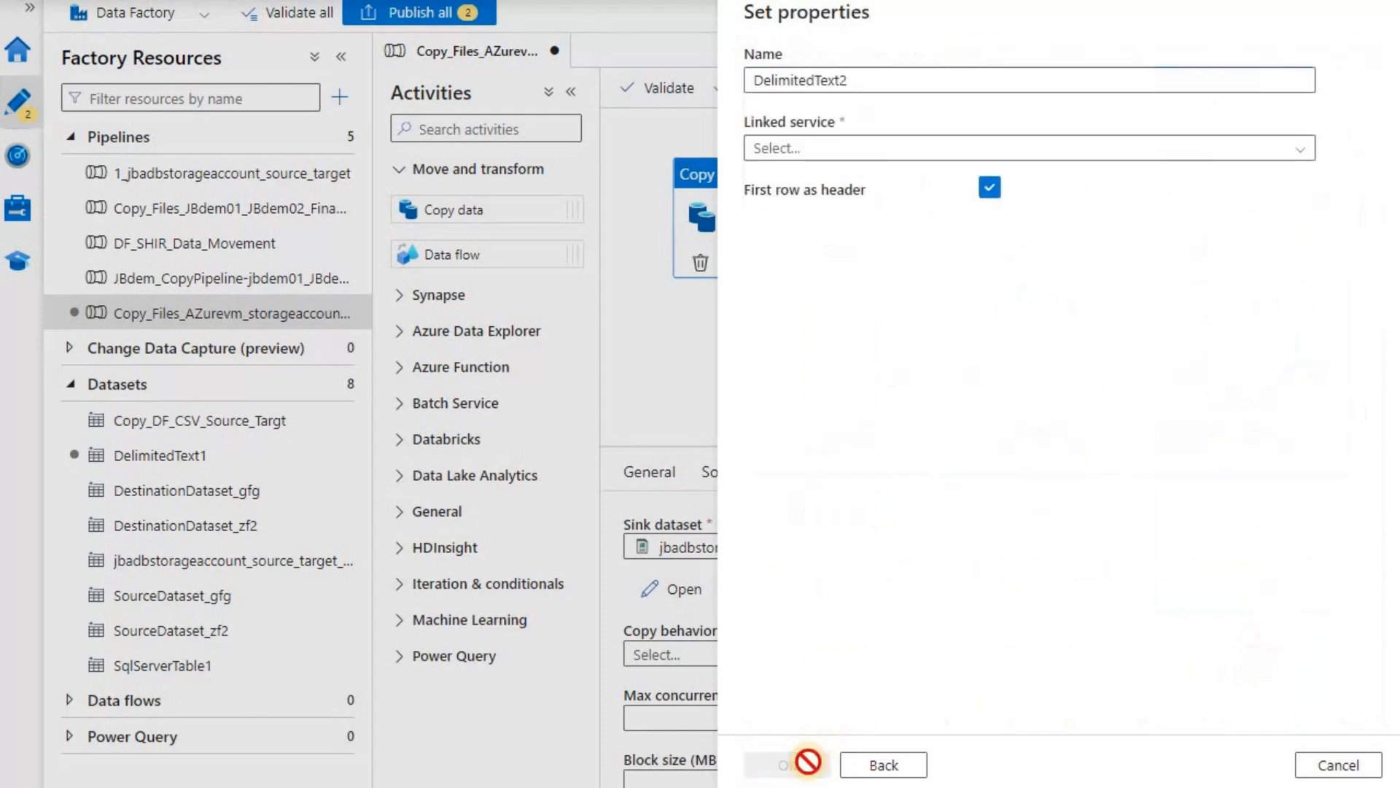
Step: Name the new sink dataset jbadbstorageaccount_destination
left_click_drag(995, 81, 625, 94)
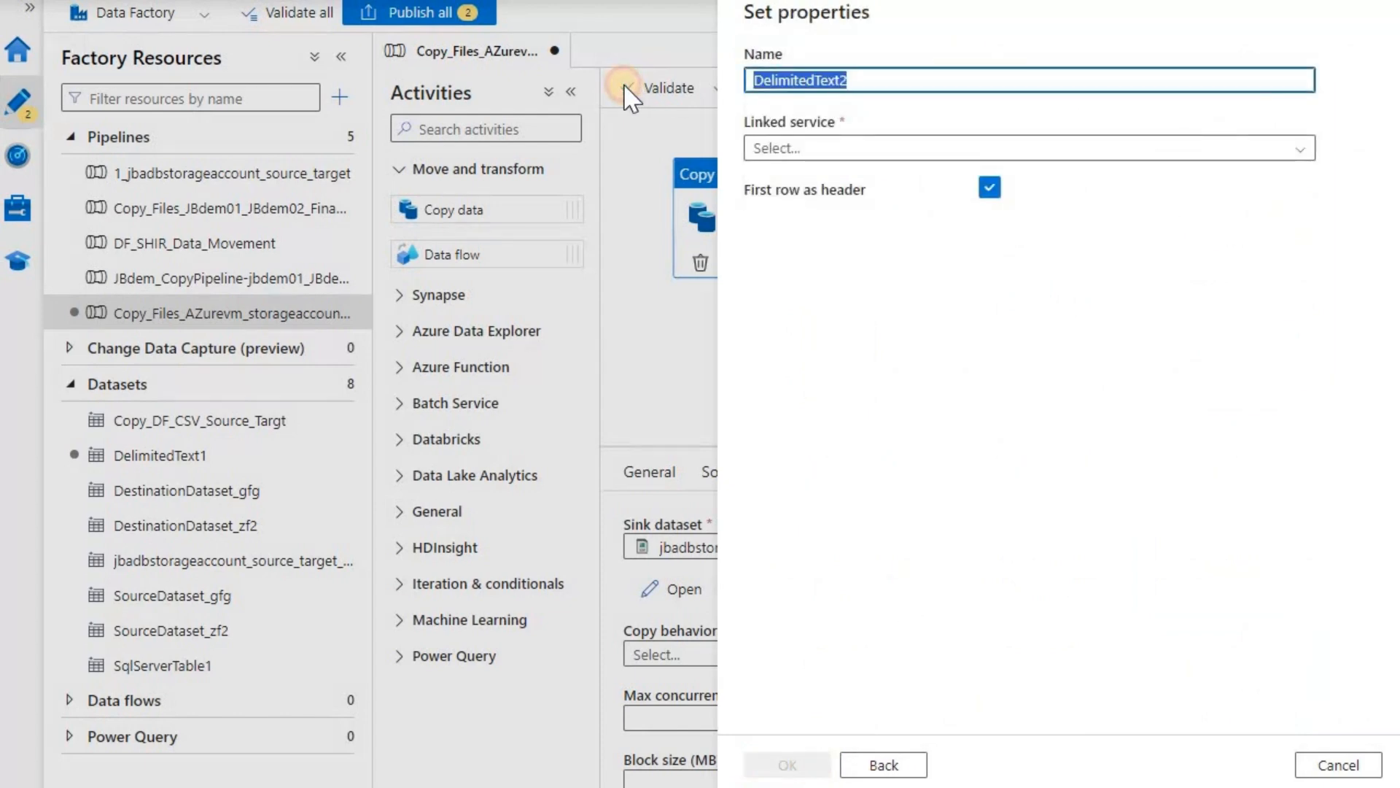
left_click_drag(896, 80, 661, 86)
type("jbadbstorageaccount_destination")
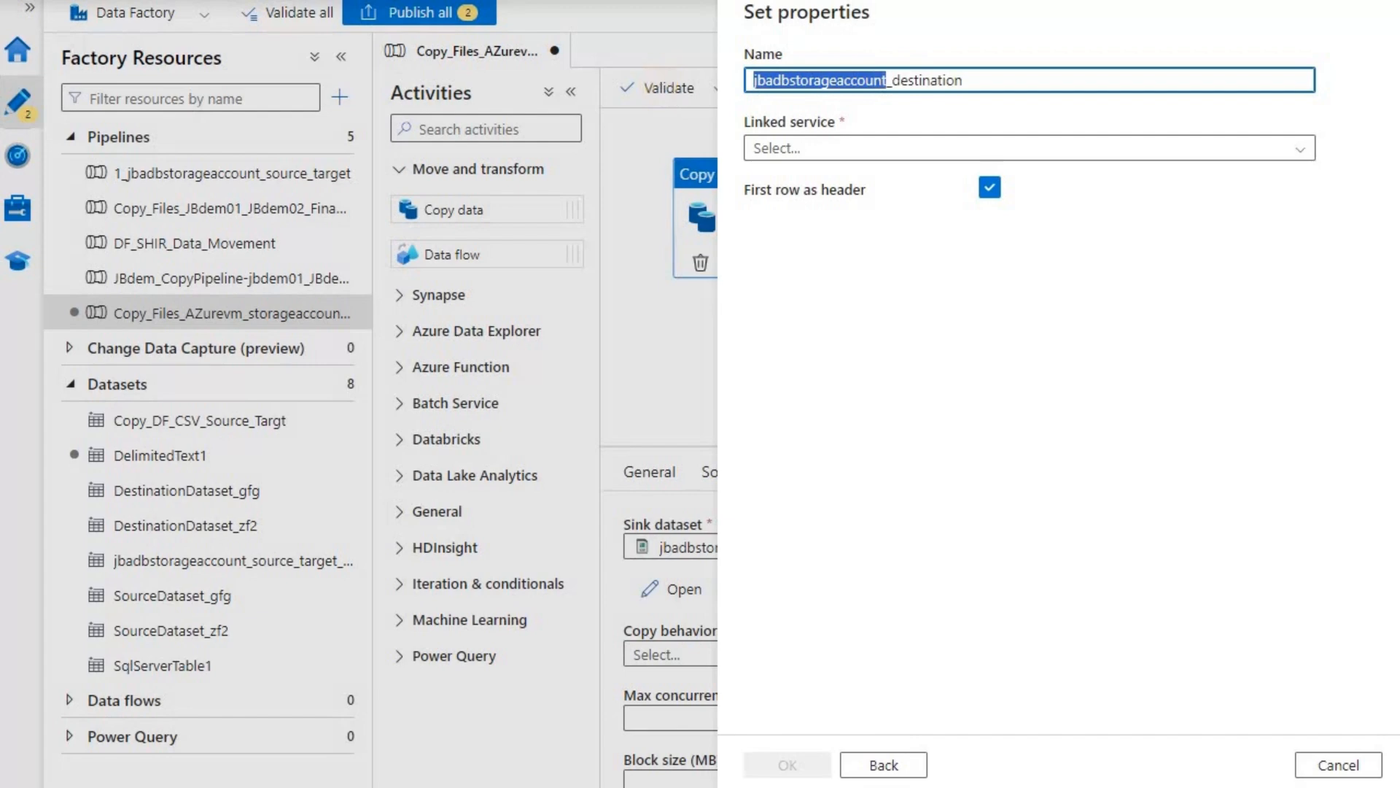
Step: Start a new linked service for the sink dataset and name it LS_jbadbstorageaccount_detination
left_click(1296, 153)
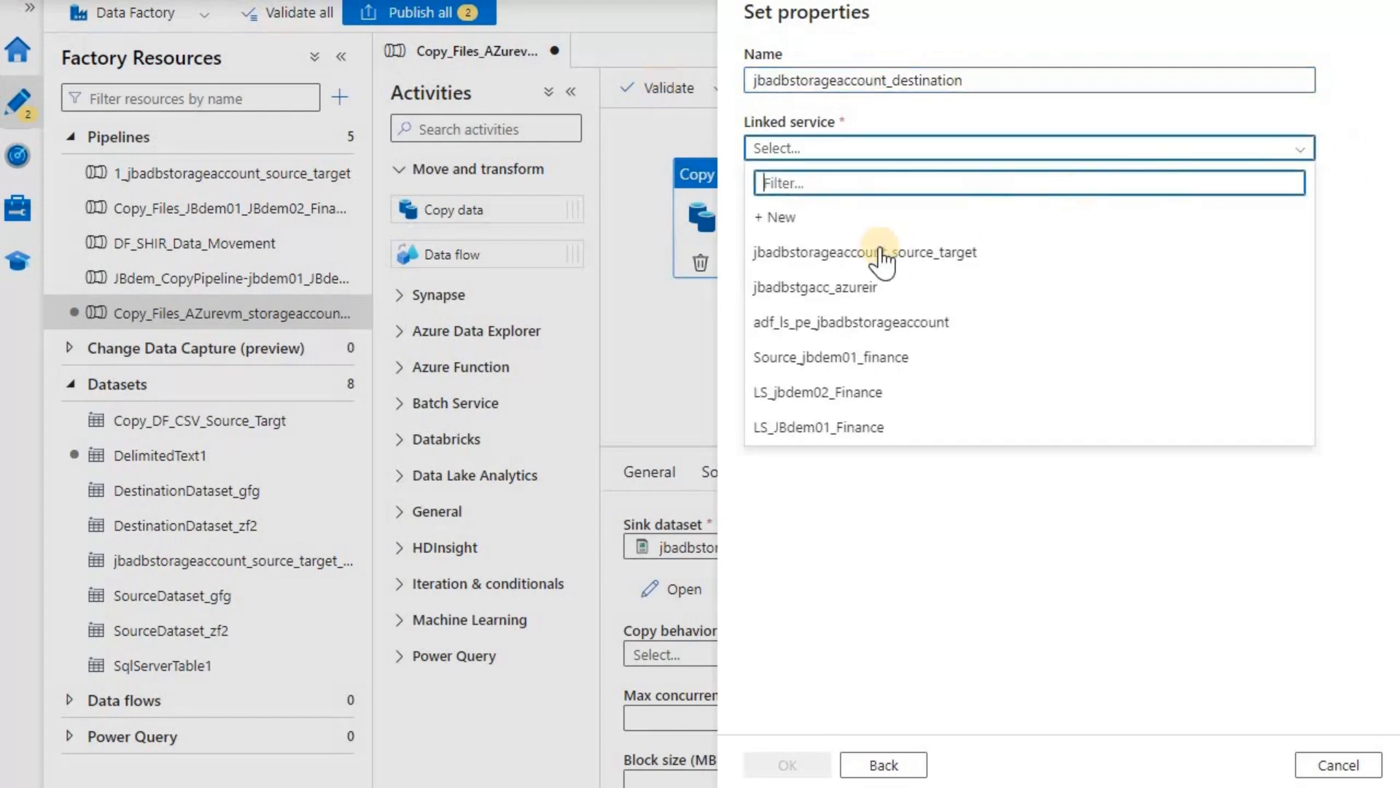
left_click(853, 219)
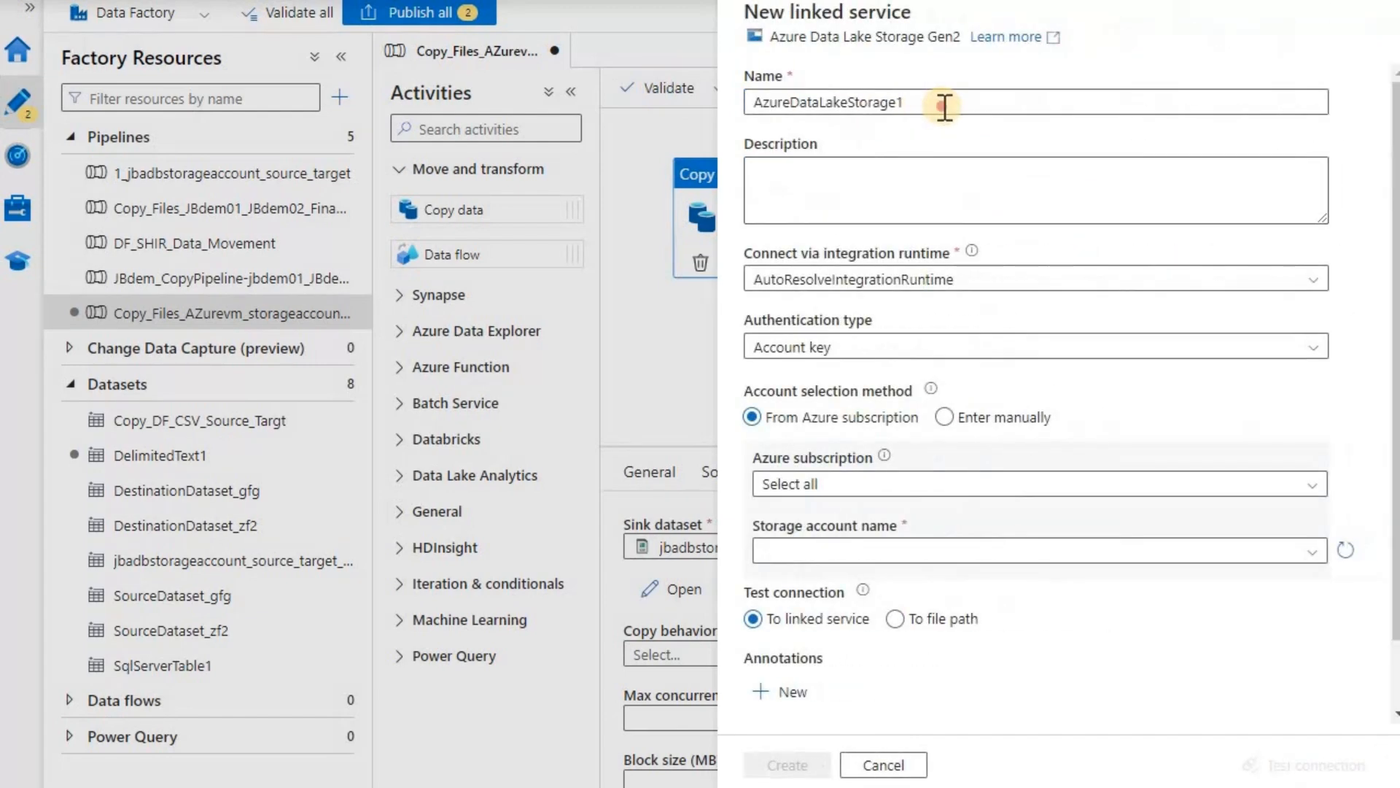
type("LS")
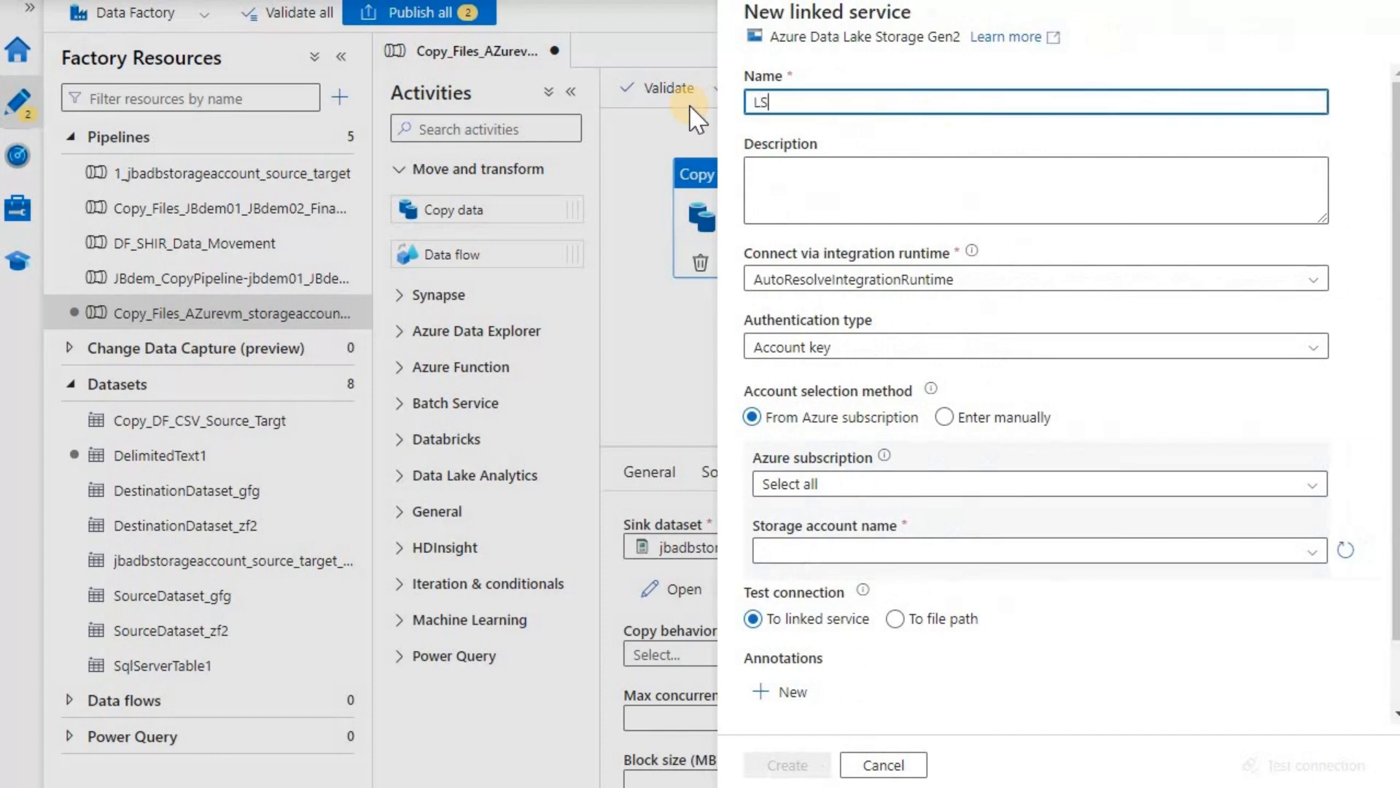
type("_")
type("jbadbstorageaccount")
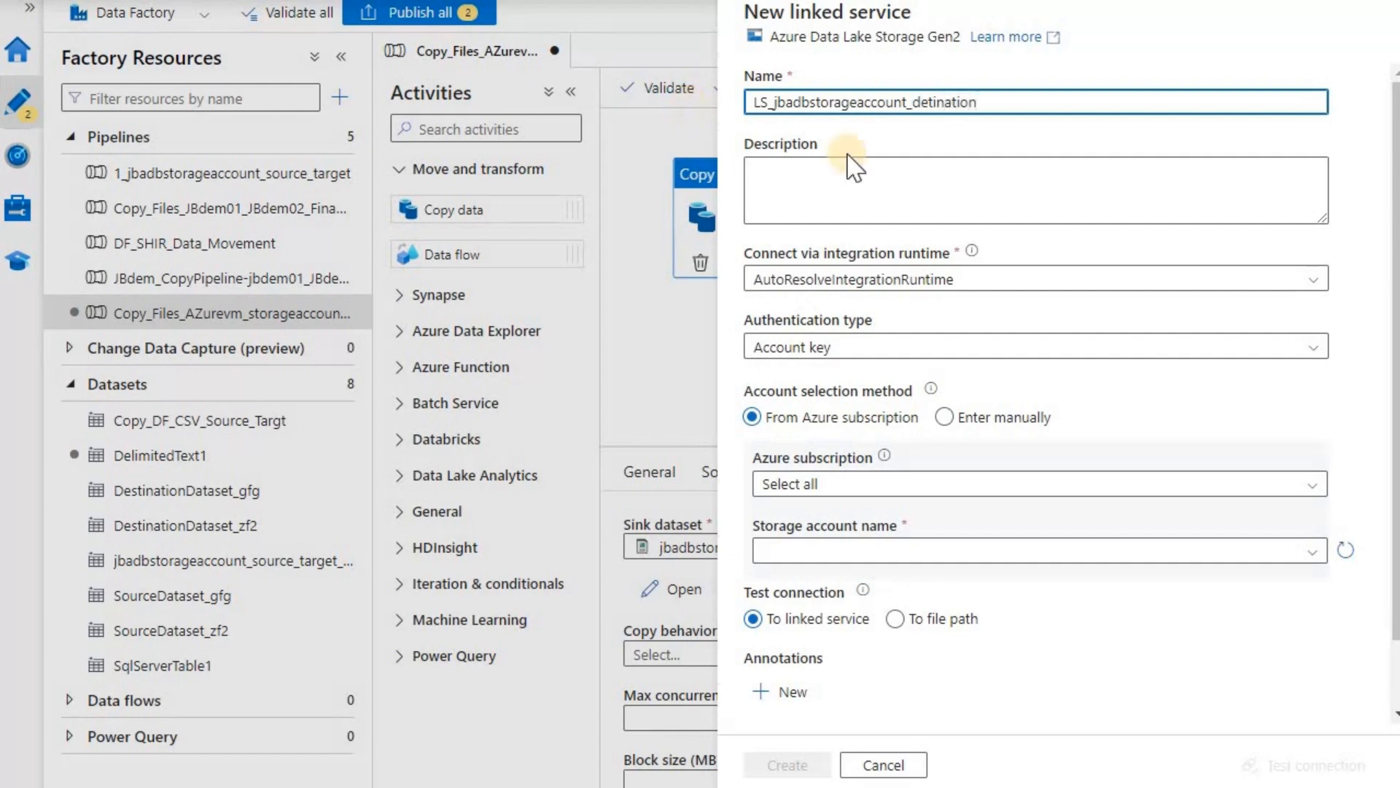
Step: Set the new linked service to connect via the AzureIR integration runtime
left_click(1312, 281)
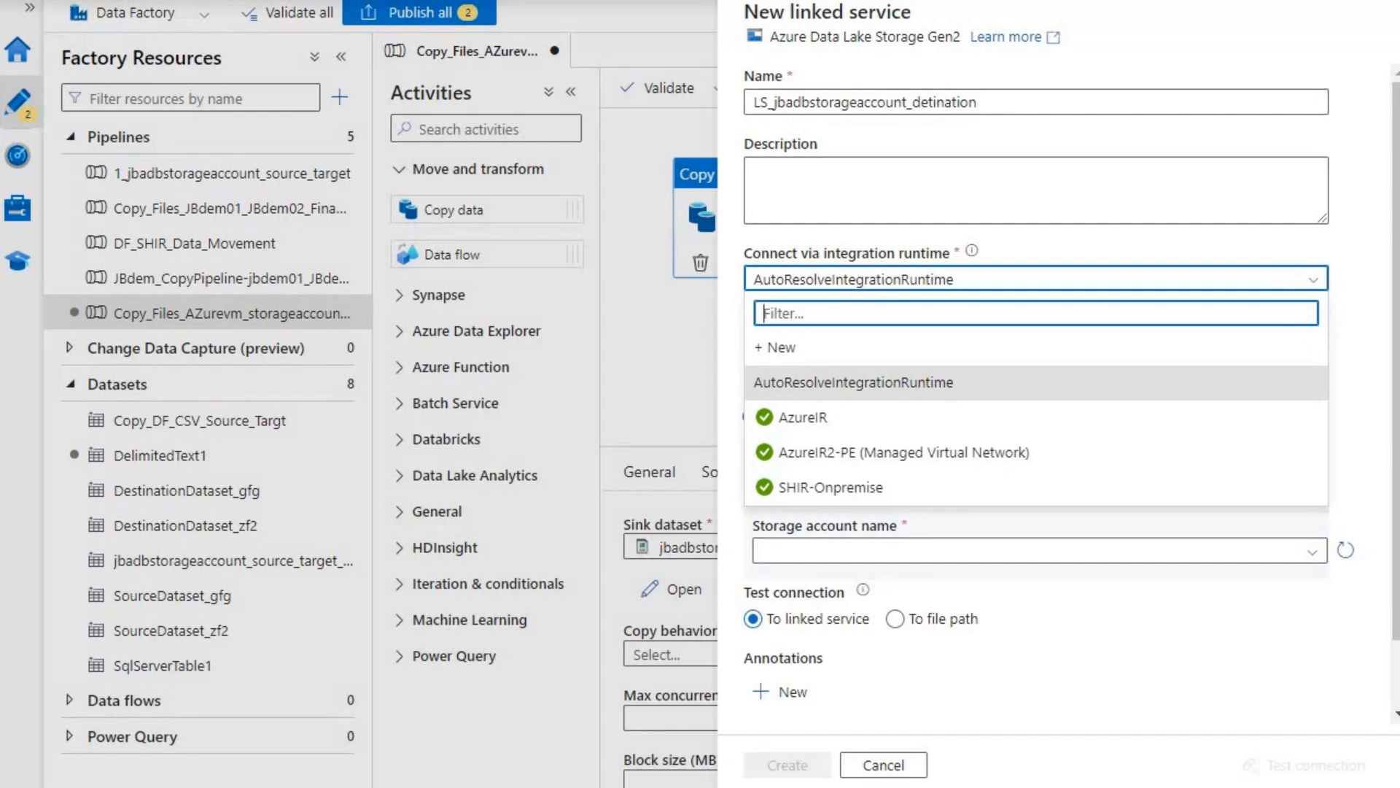
left_click(640, 456)
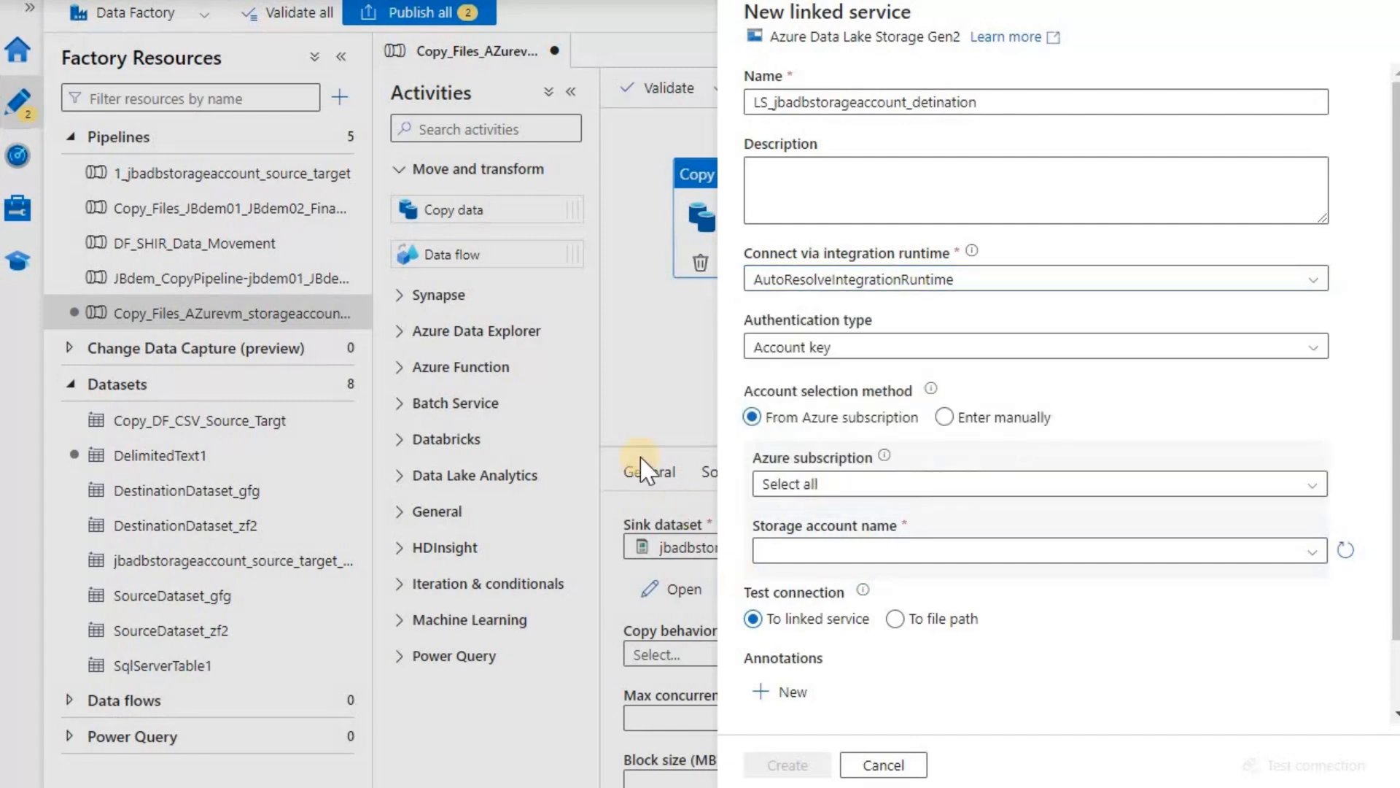
left_click(1312, 280)
left_click(809, 419)
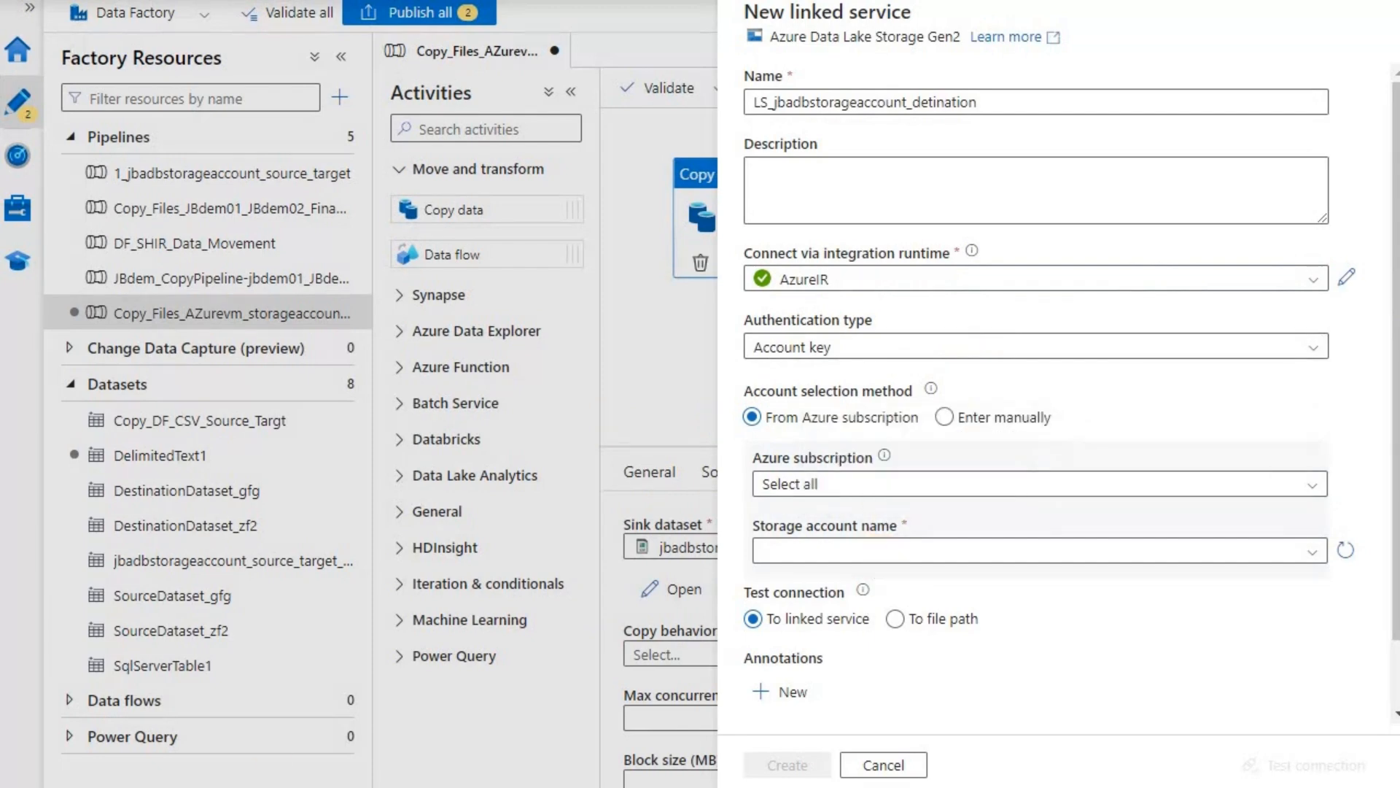
Step: Choose the jbadbstorageaccount storage account for the linked service, test its connection and create it
left_click(1138, 550)
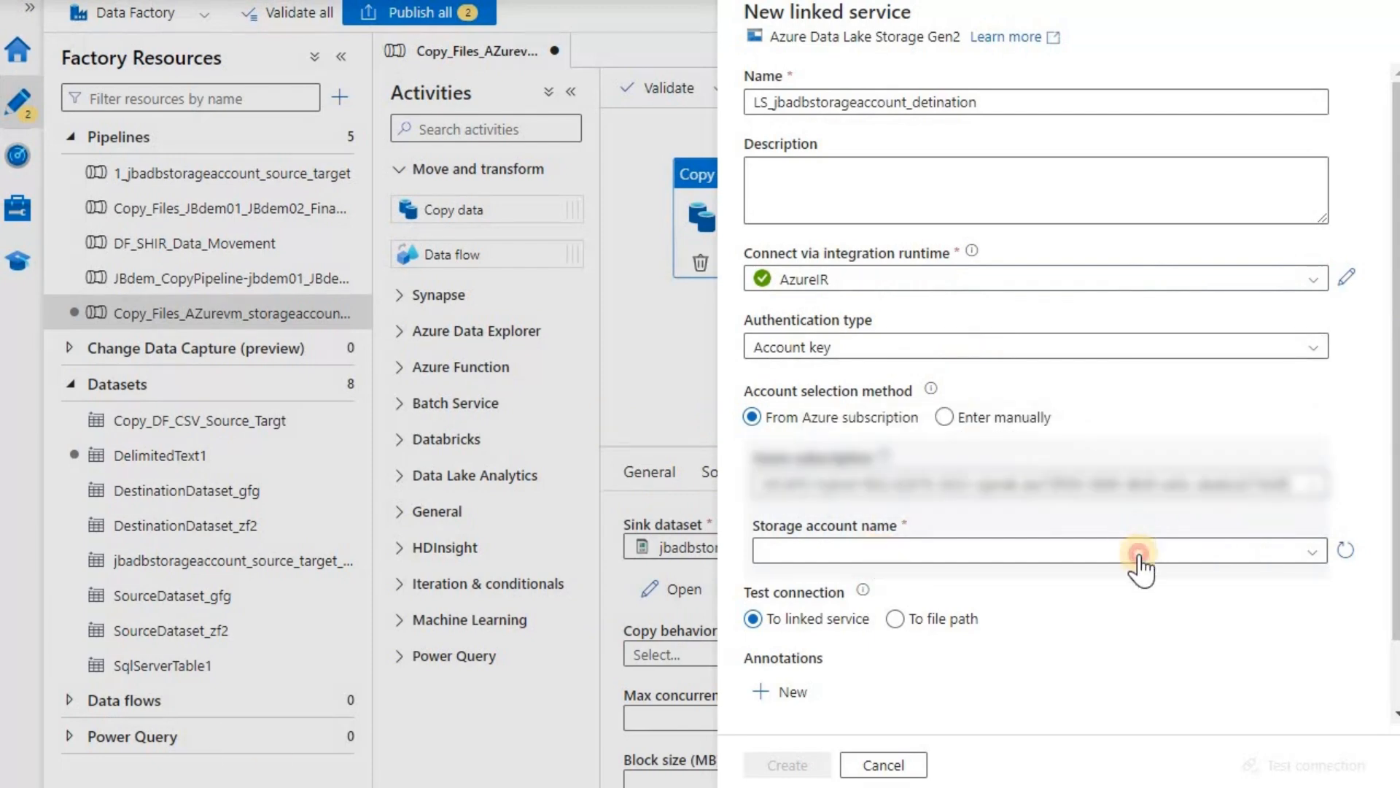
type("jbadbstorageaccount")
left_click(888, 631)
left_click(1293, 767)
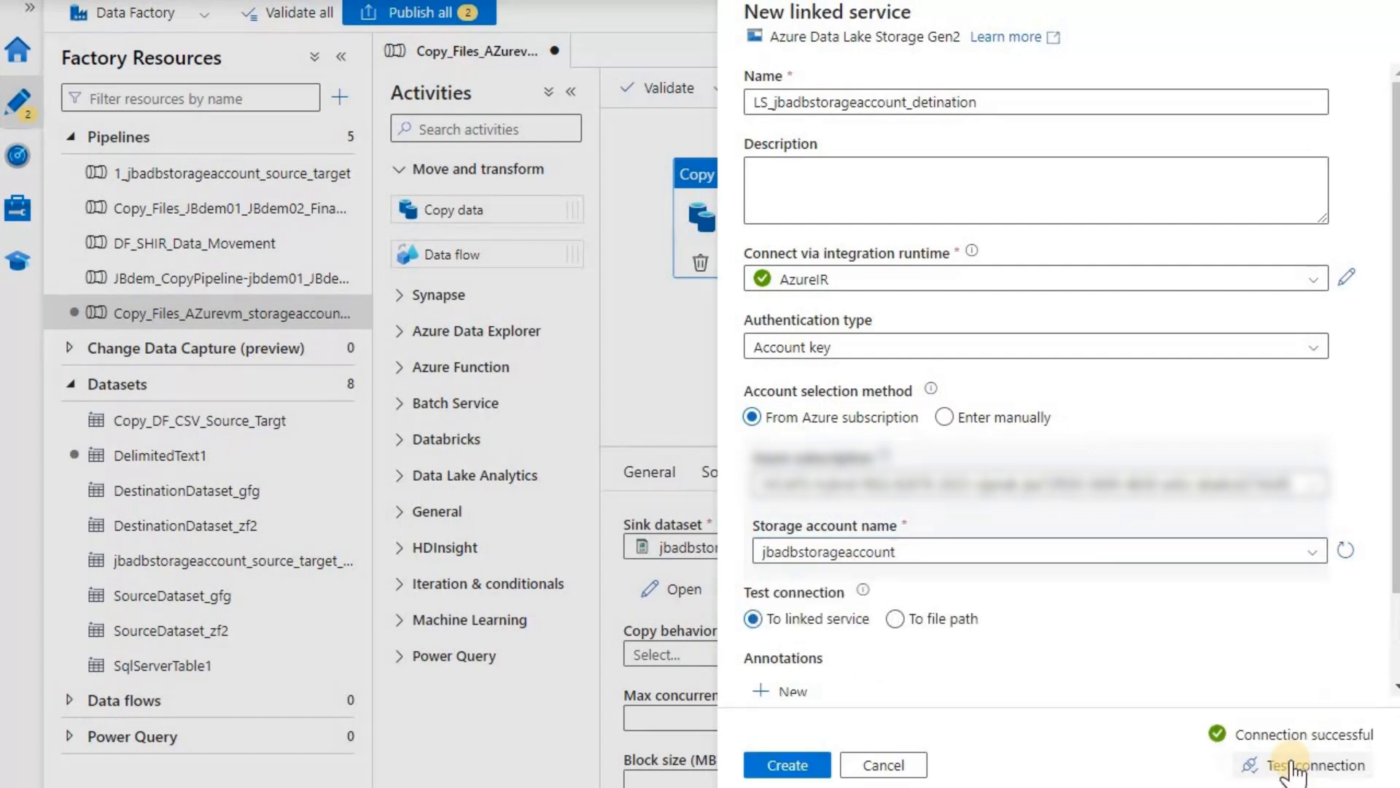
left_click(786, 766)
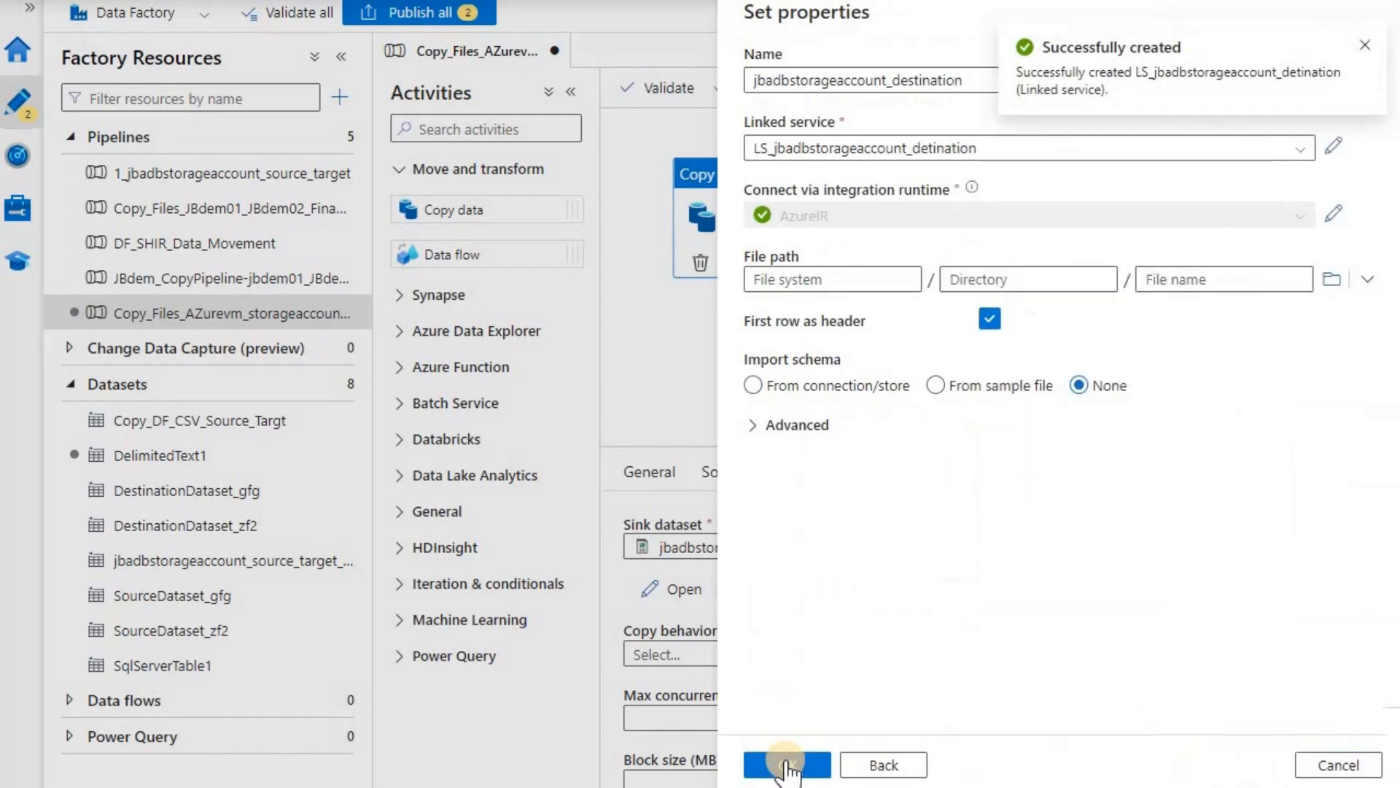
Step: Browse the storage account and set the sink dataset's file path to the destination container
left_click(1337, 279)
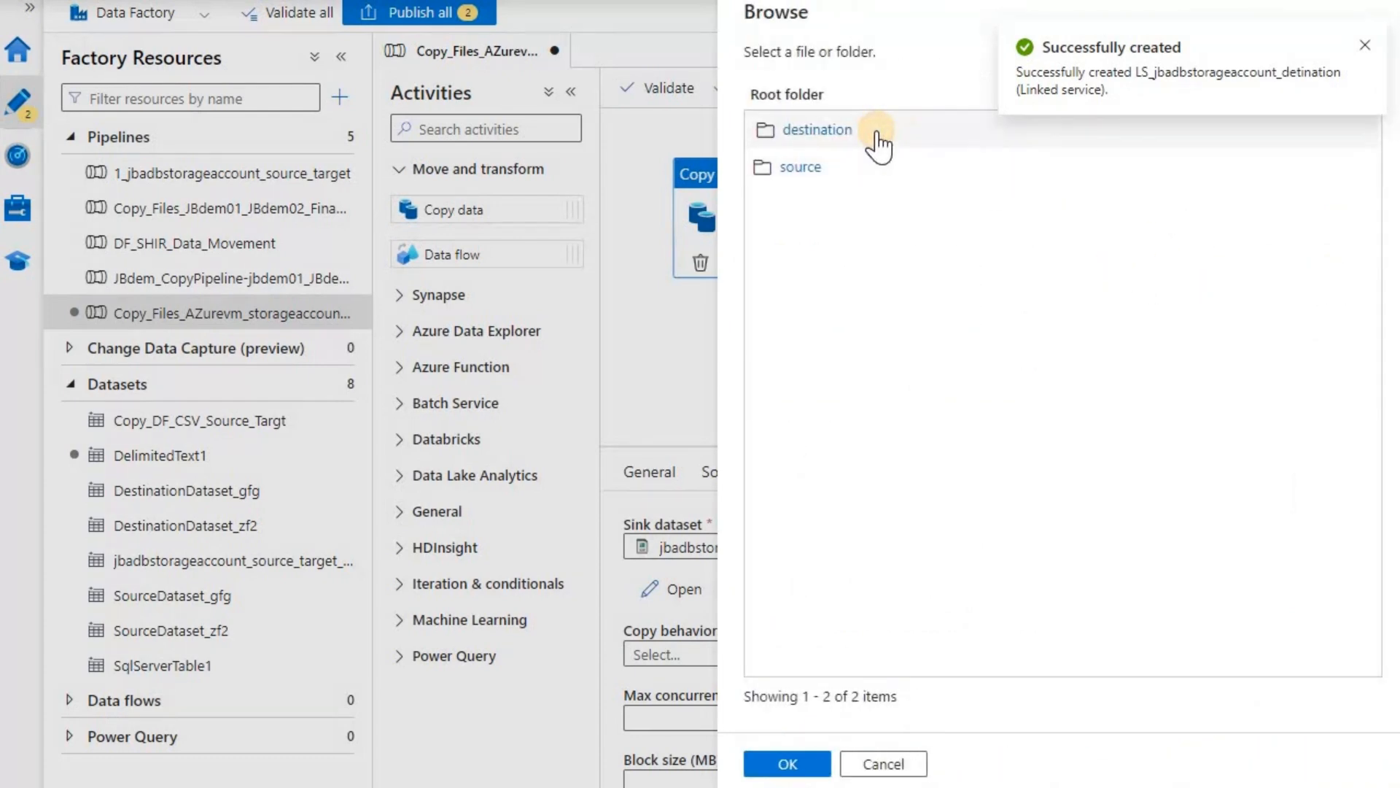
left_click(879, 138)
left_click(802, 764)
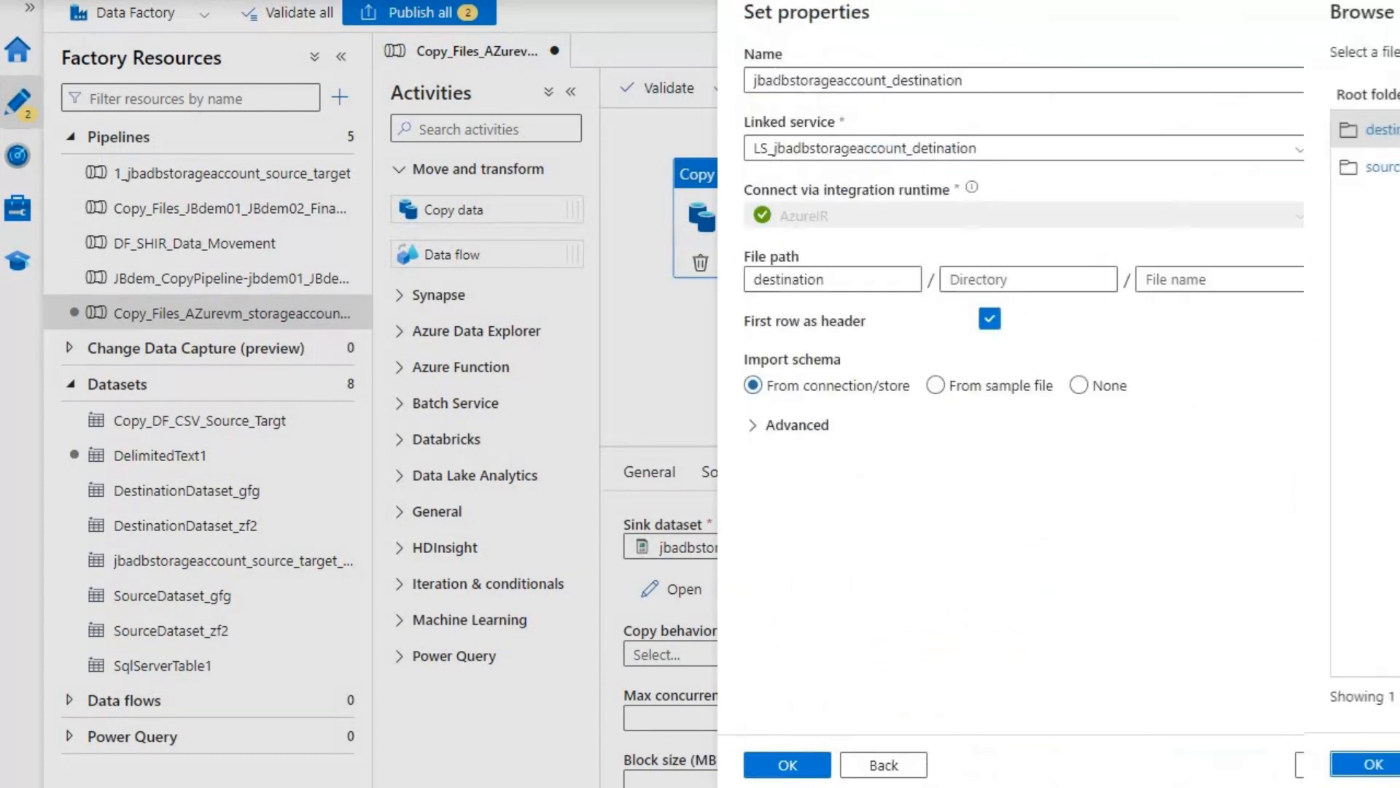
Step: Refresh the destination container's listing in the Azure portal, set the dataset's file name to DF.CSV and try to create the dataset
left_click(1253, 279)
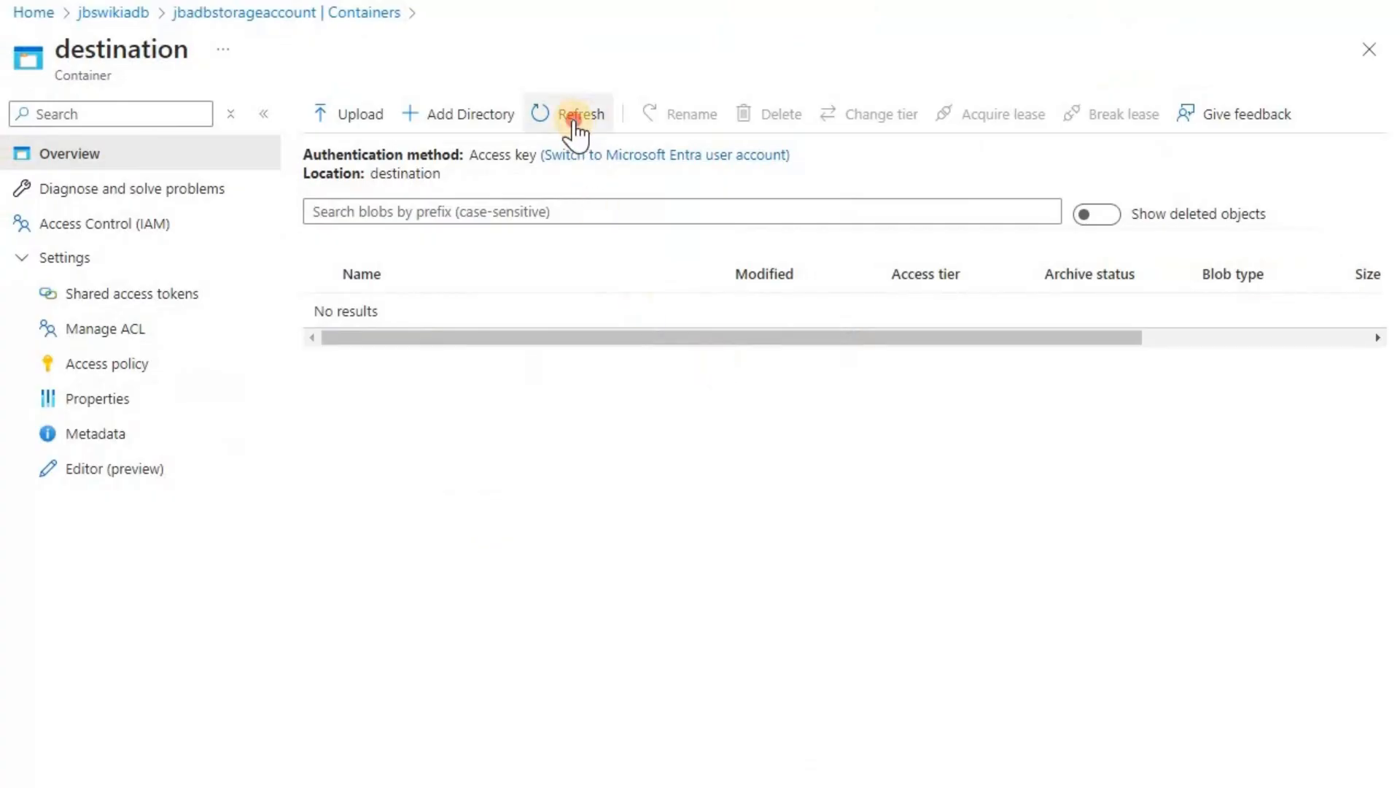
left_click(576, 117)
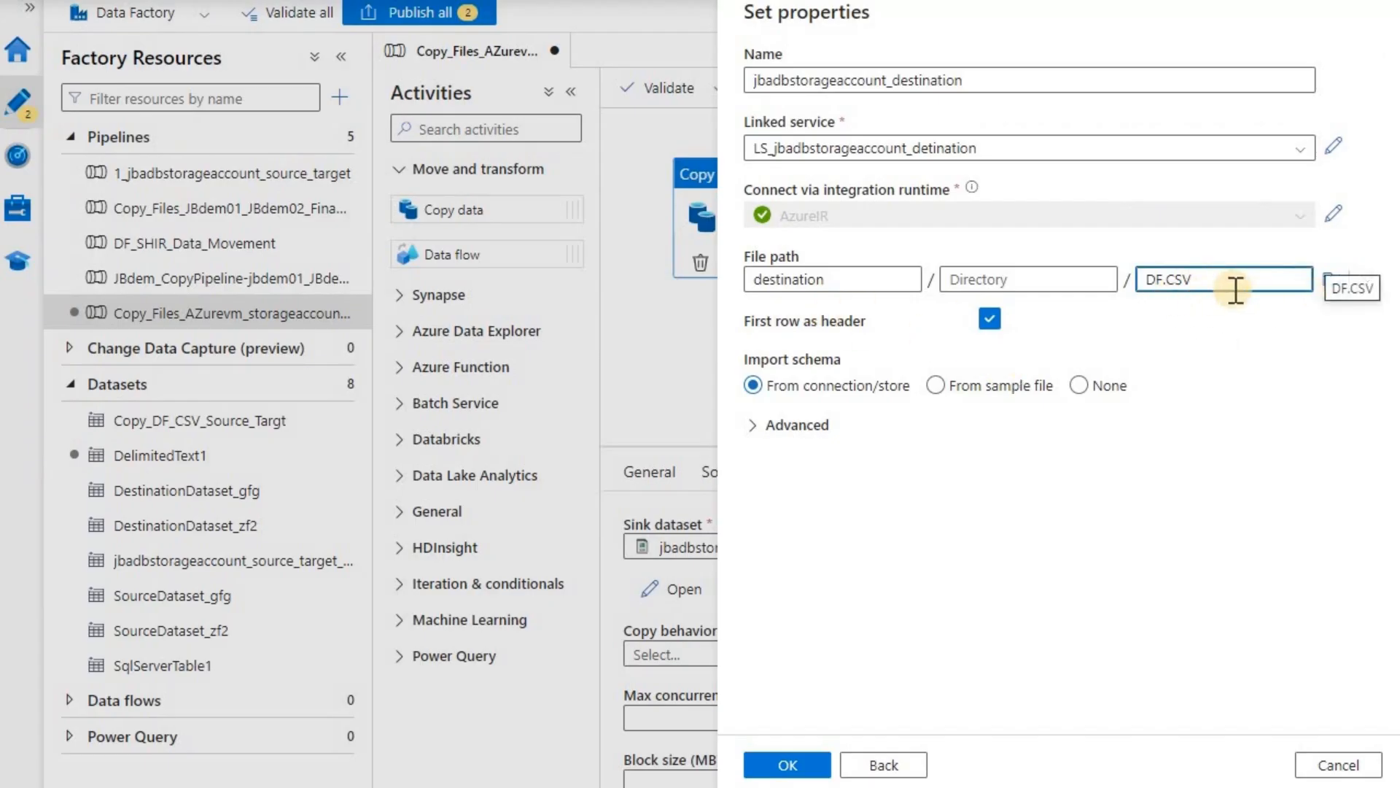
left_click(815, 769)
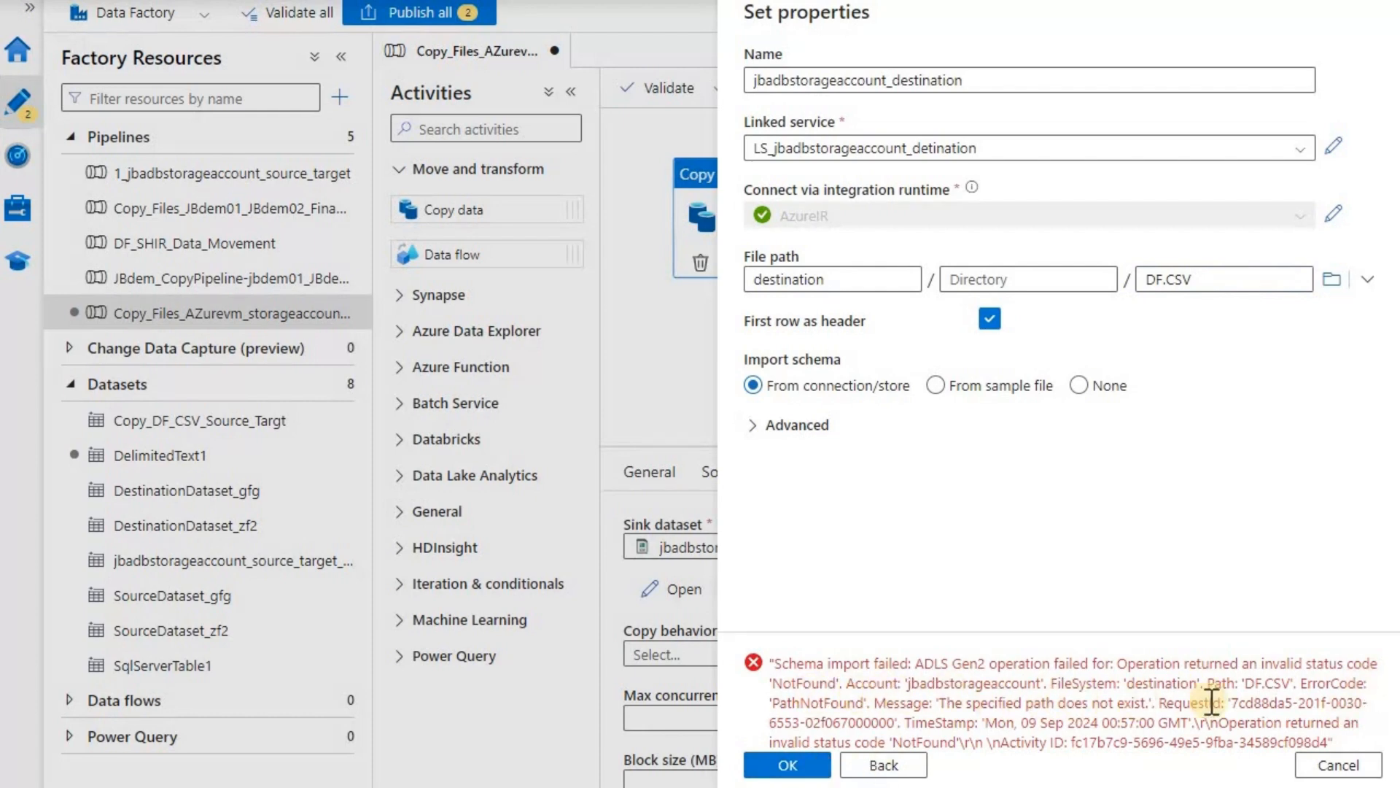
Step: Clear the file name from the sink dataset's file path and create the jbadbstorageaccount_destination dataset
left_click(1217, 288)
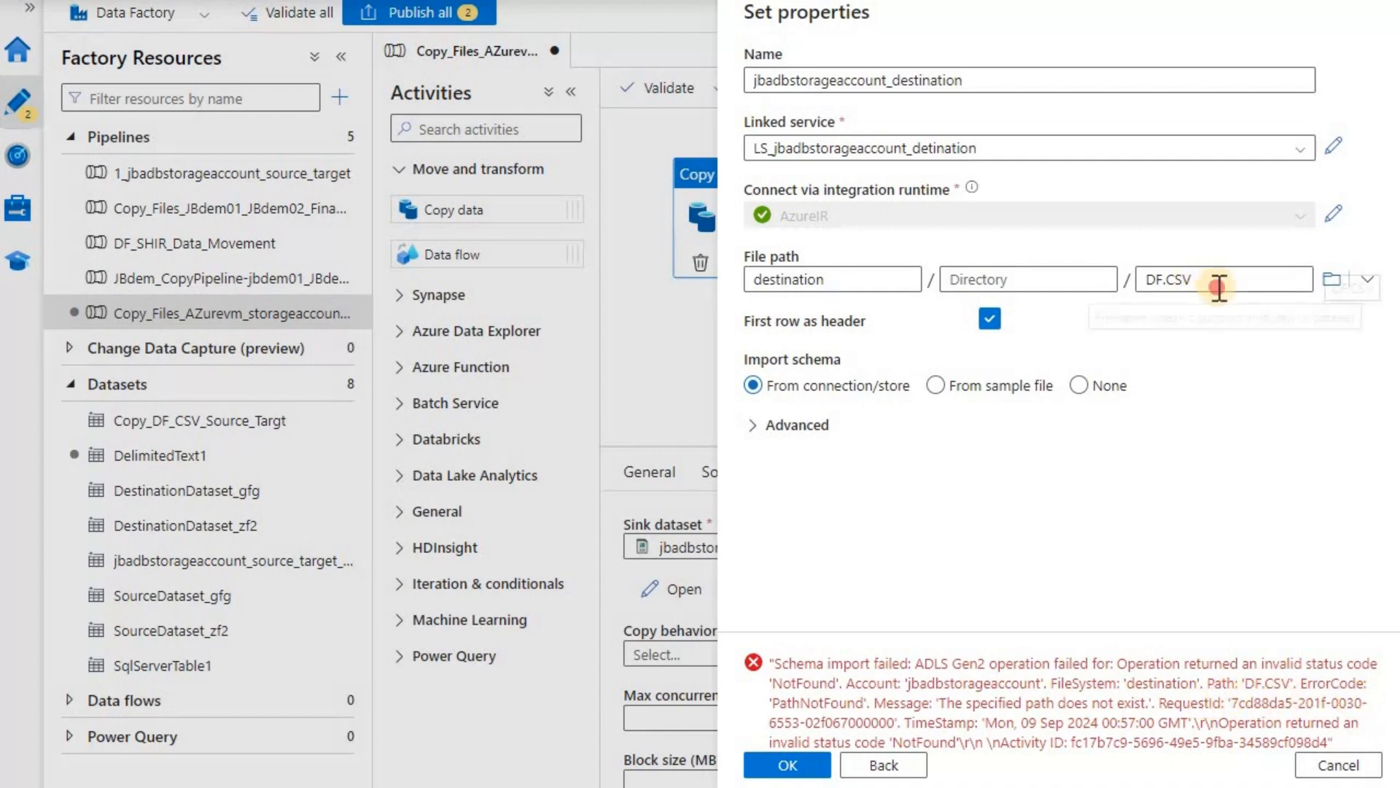
key("ctrl+a")
key("Delete")
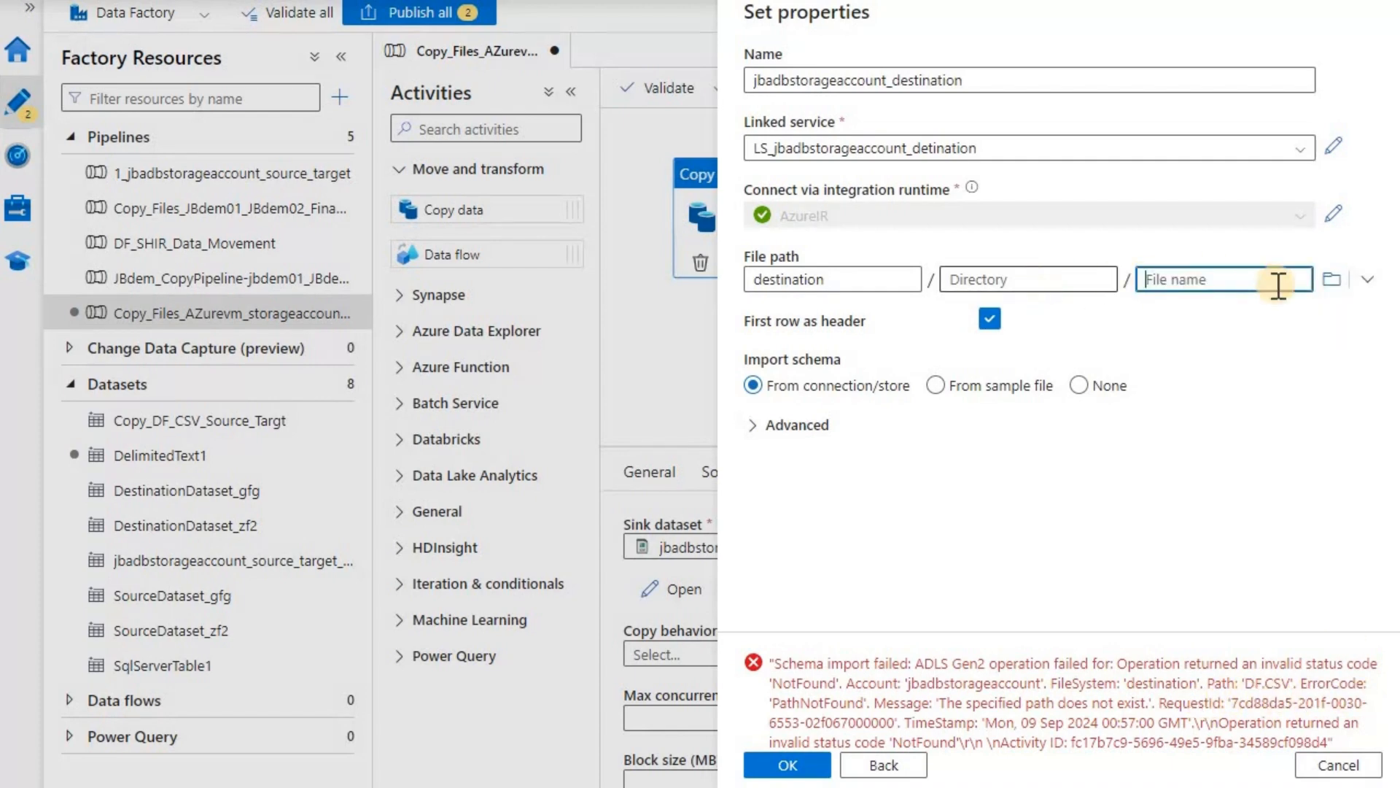
left_click(795, 766)
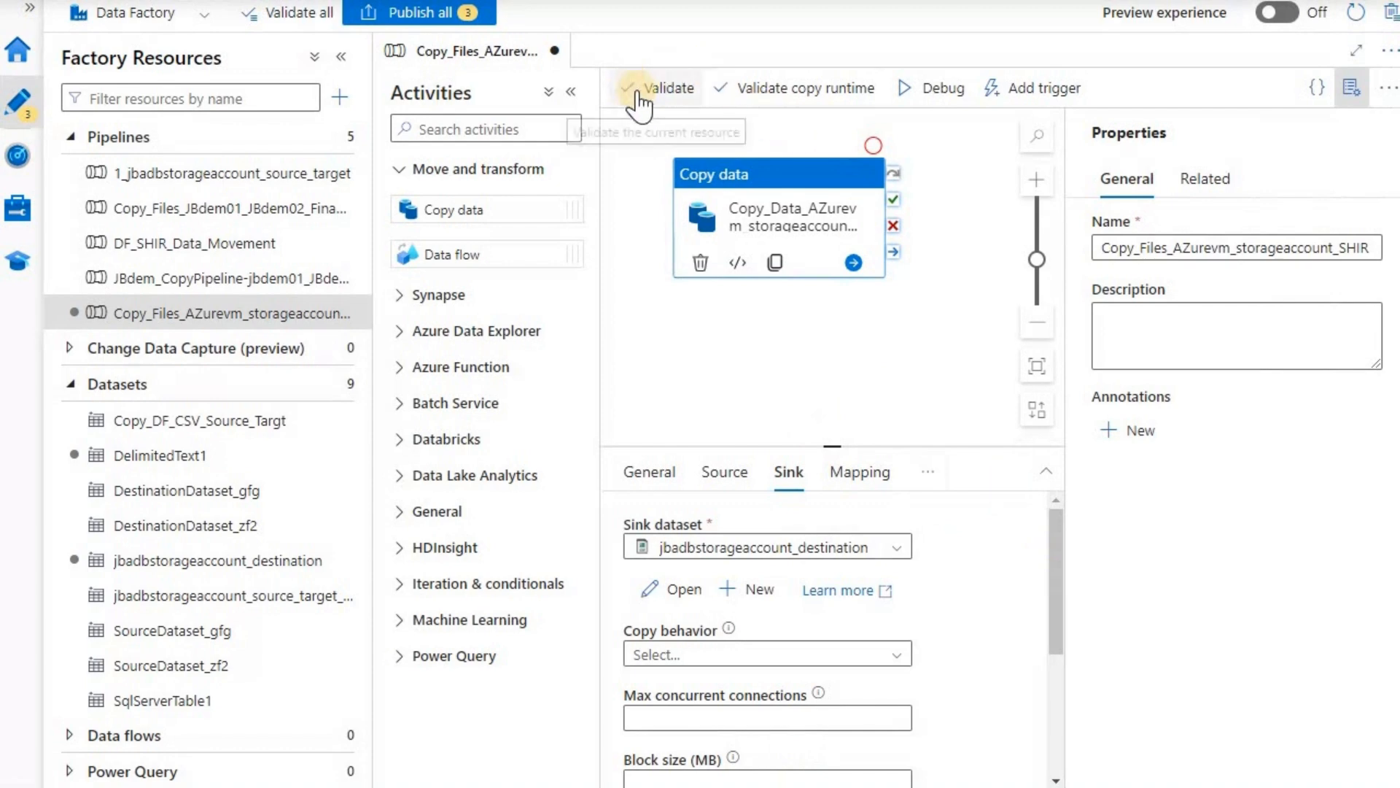
Step: Validate and debug the copy pipeline, and try to publish all pending changes
left_click(665, 89)
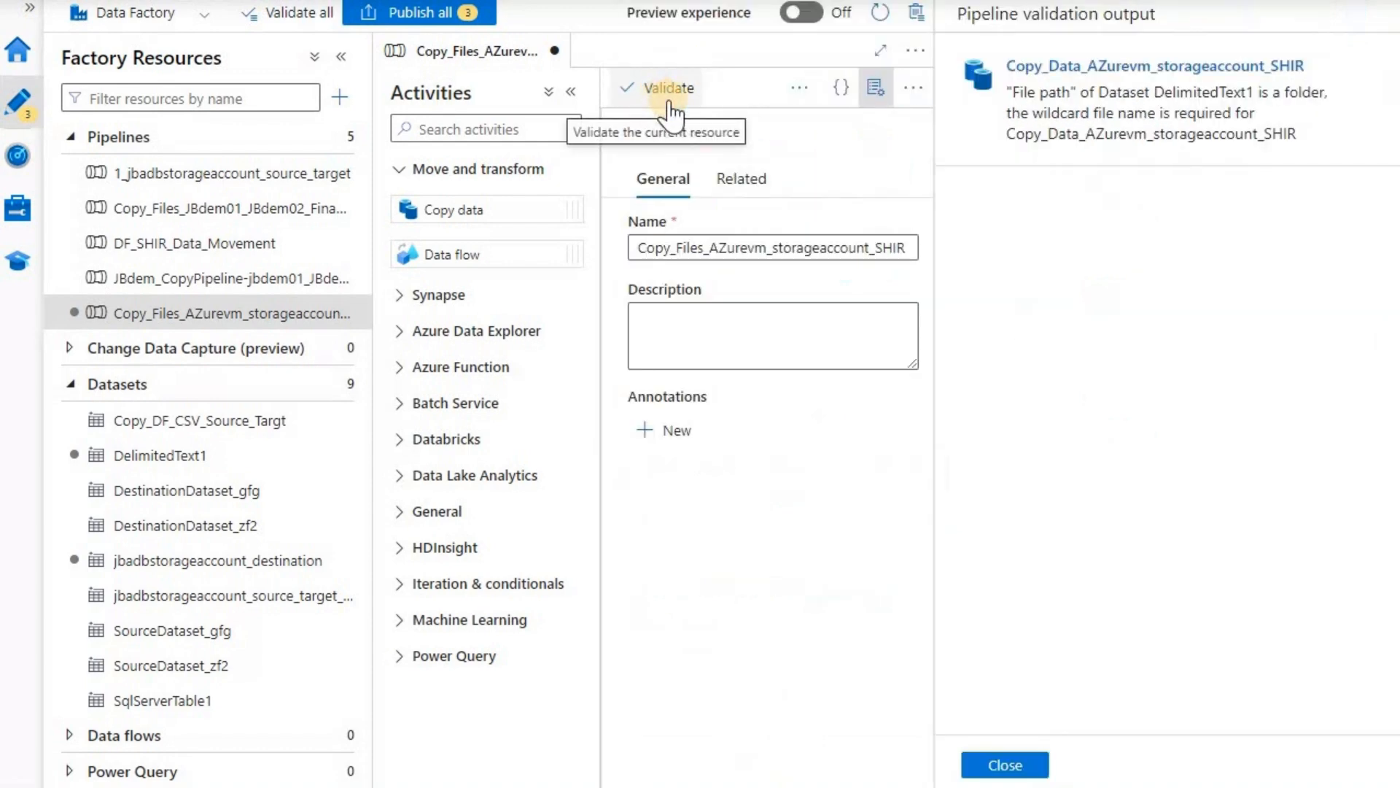
left_click(993, 766)
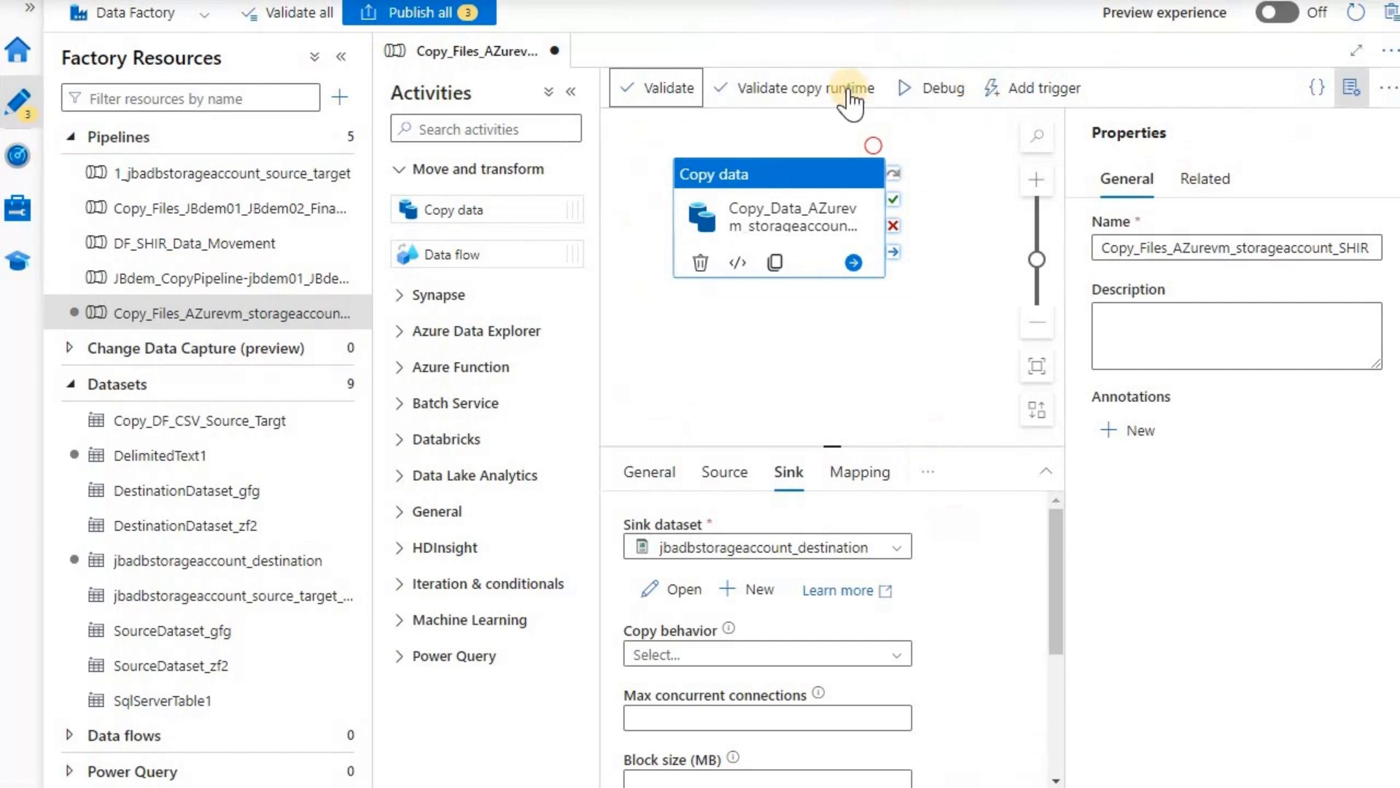
scroll(957, 212, "down", 3)
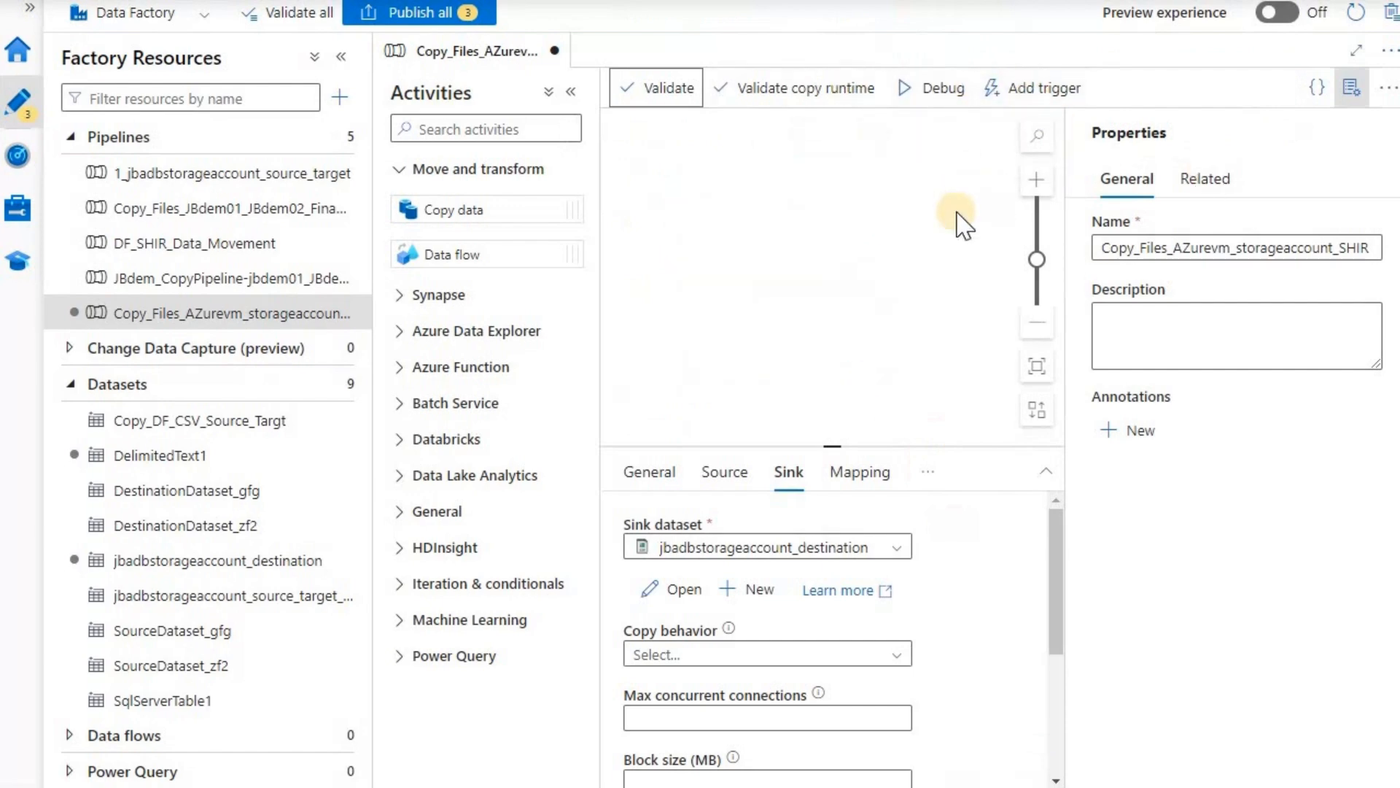
left_click(941, 97)
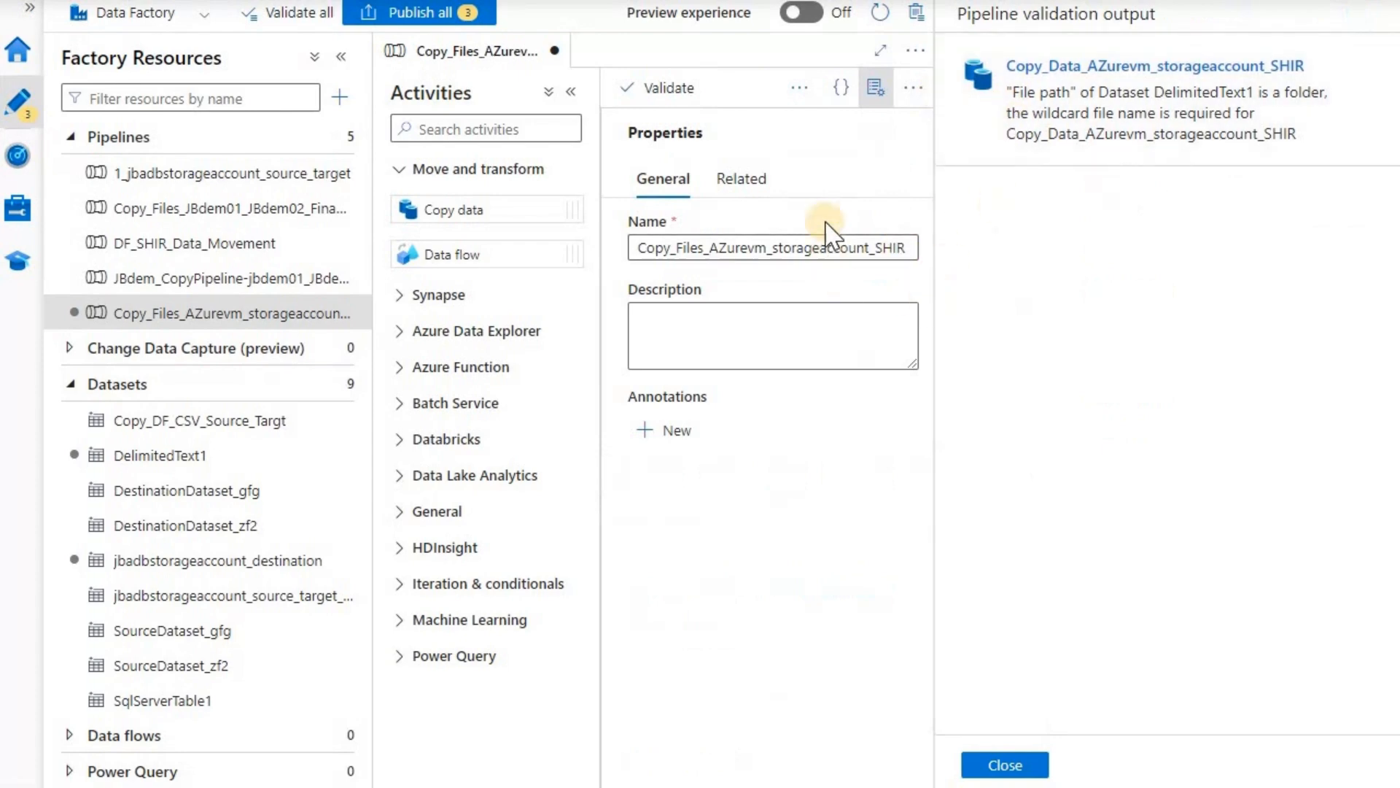
left_click(384, 16)
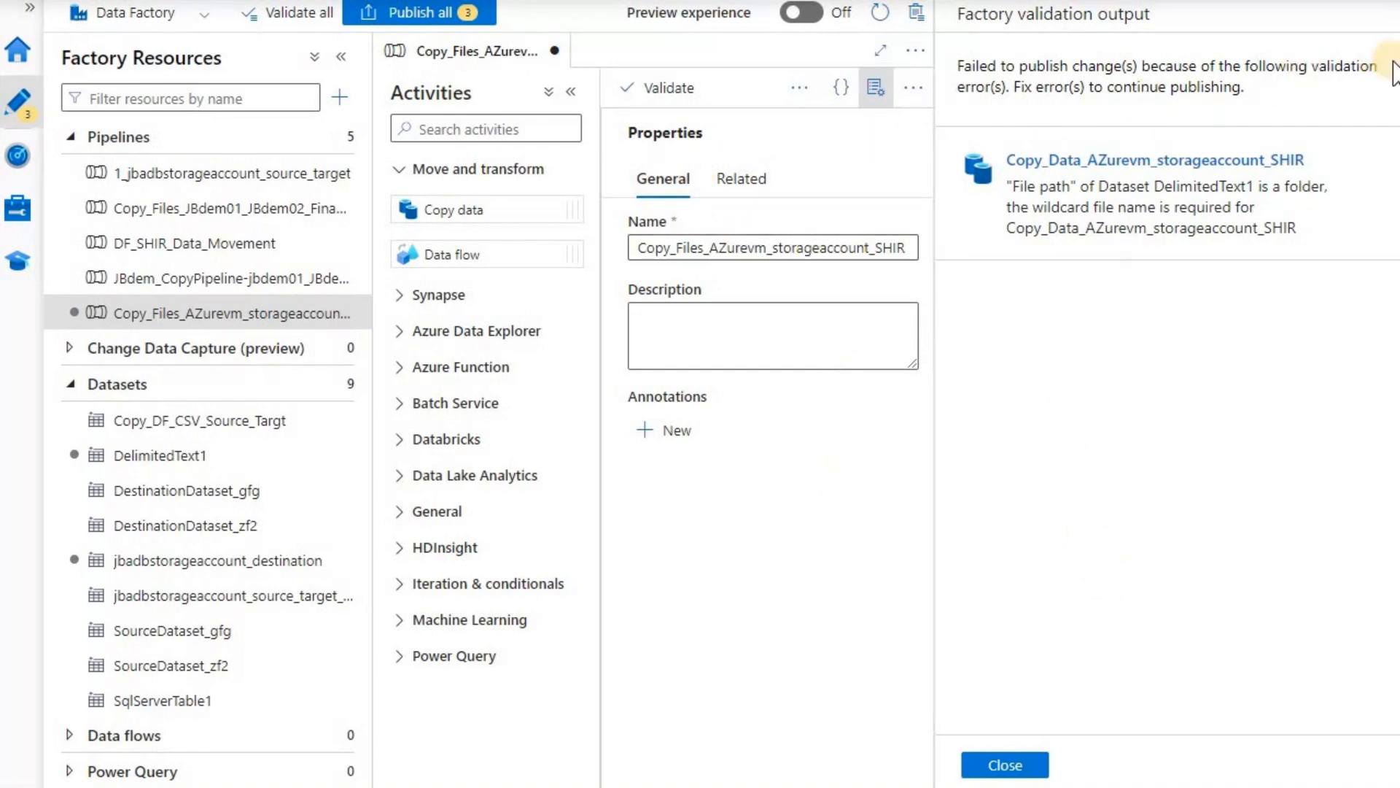
left_click(1028, 767)
Step: Set the copy behavior of the Copy data activity's sink to Preserve hierarchy
left_click(804, 222)
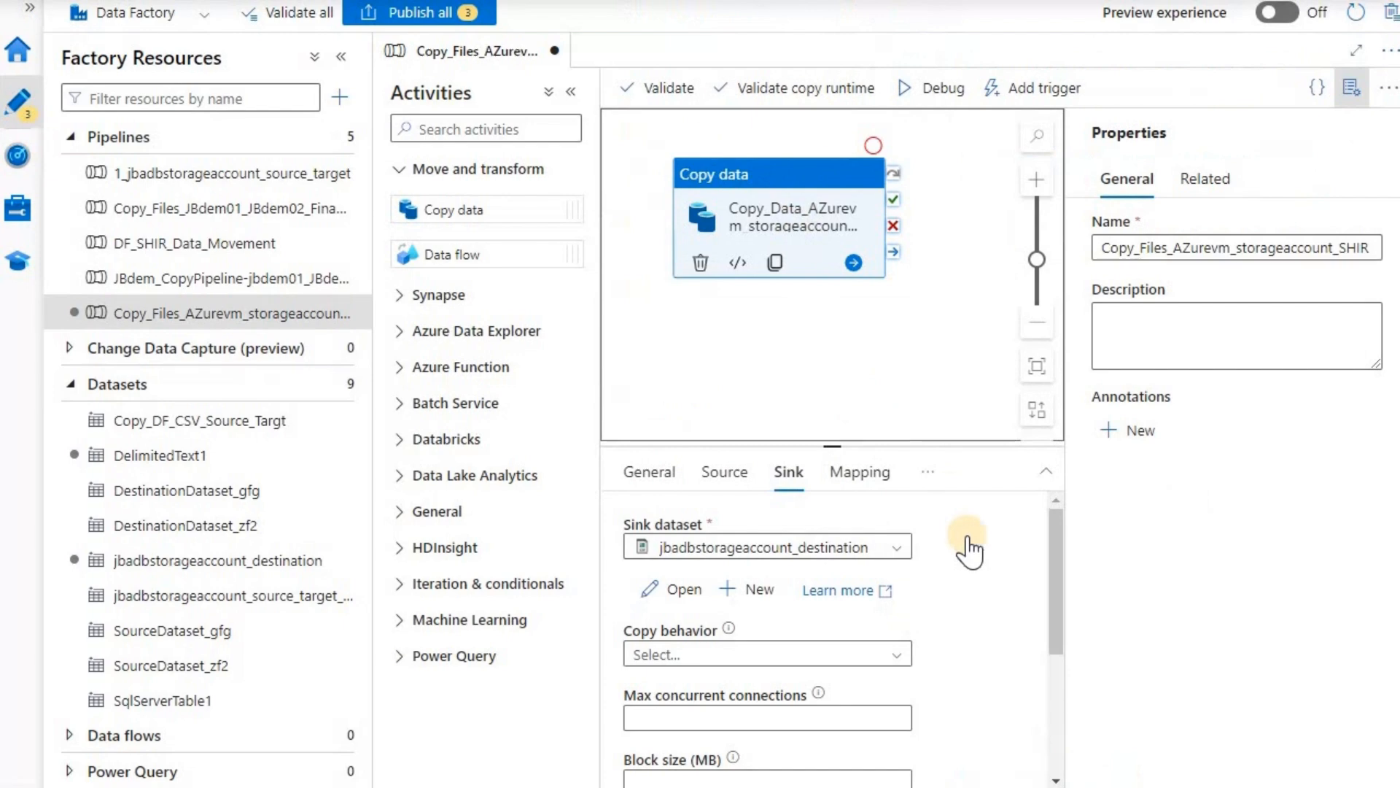
scroll(967, 551, "down", 4)
scroll(884, 547, "up", 3)
left_click(896, 547)
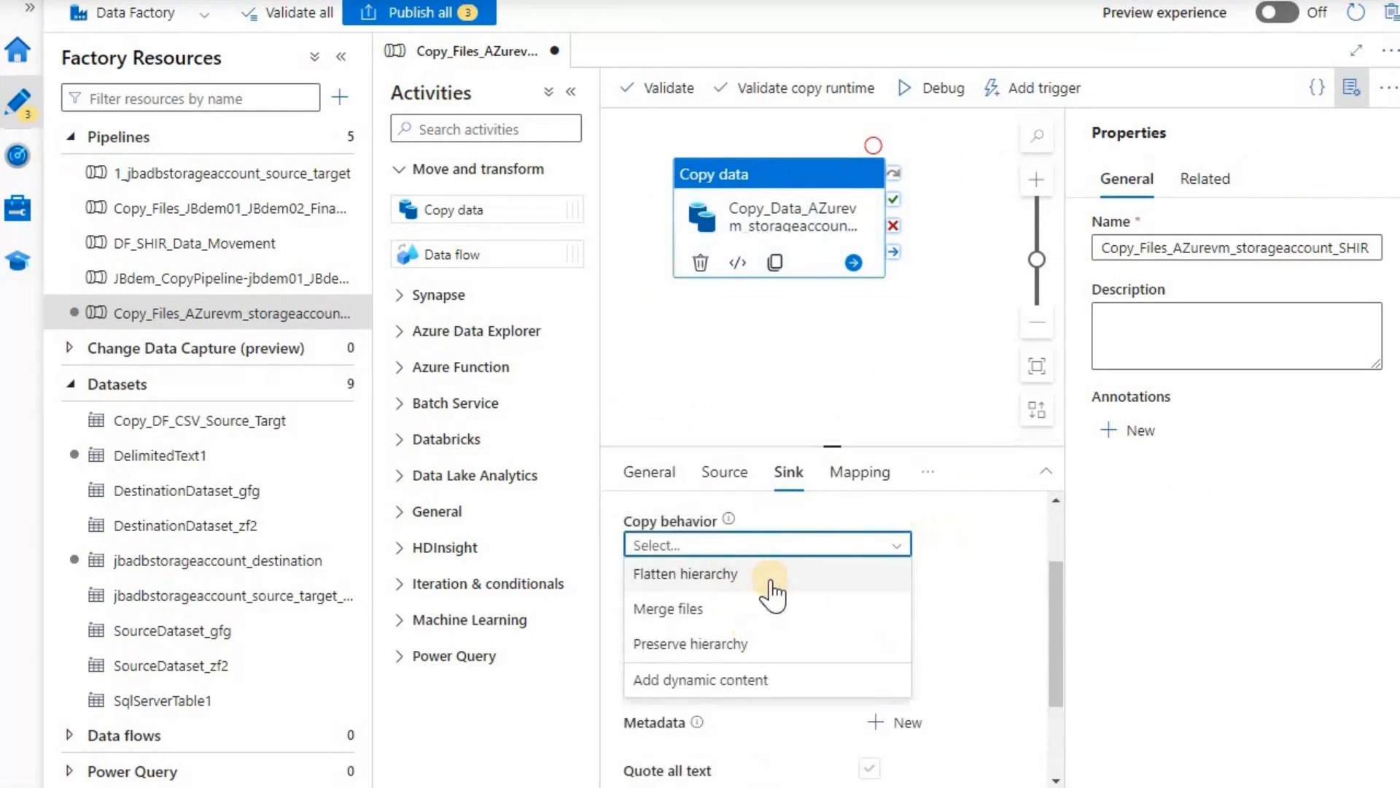
left_click(766, 646)
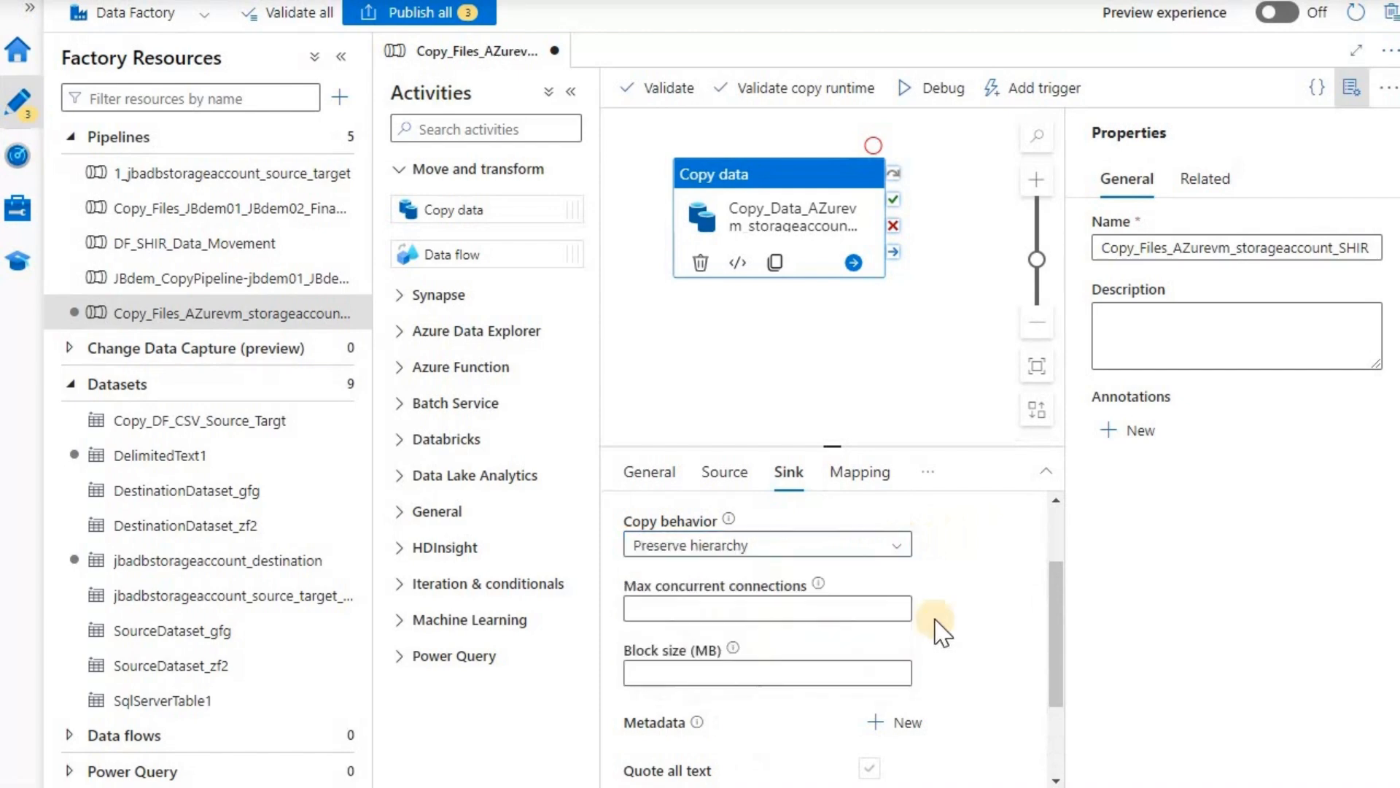
scroll(972, 620, "down", 2)
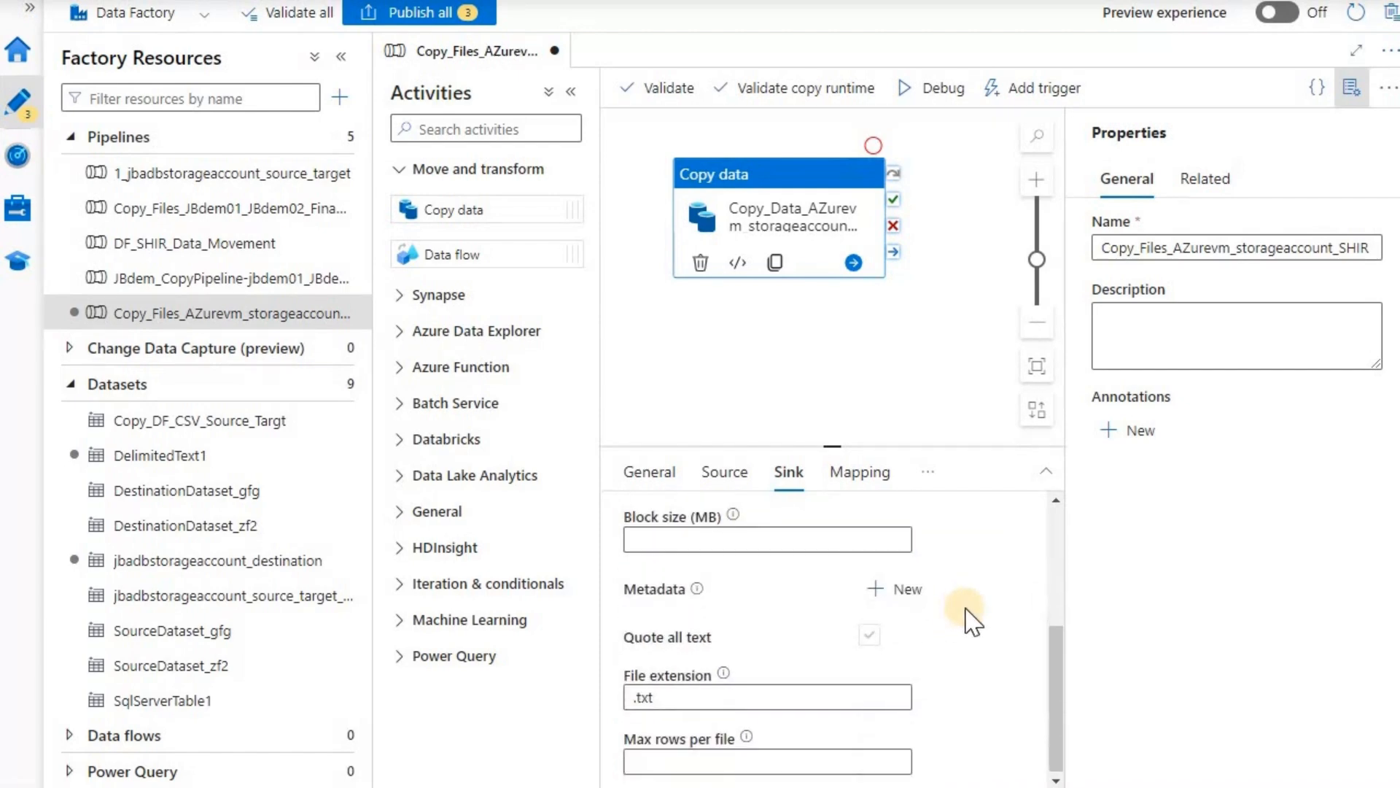
scroll(990, 620, "up", 2)
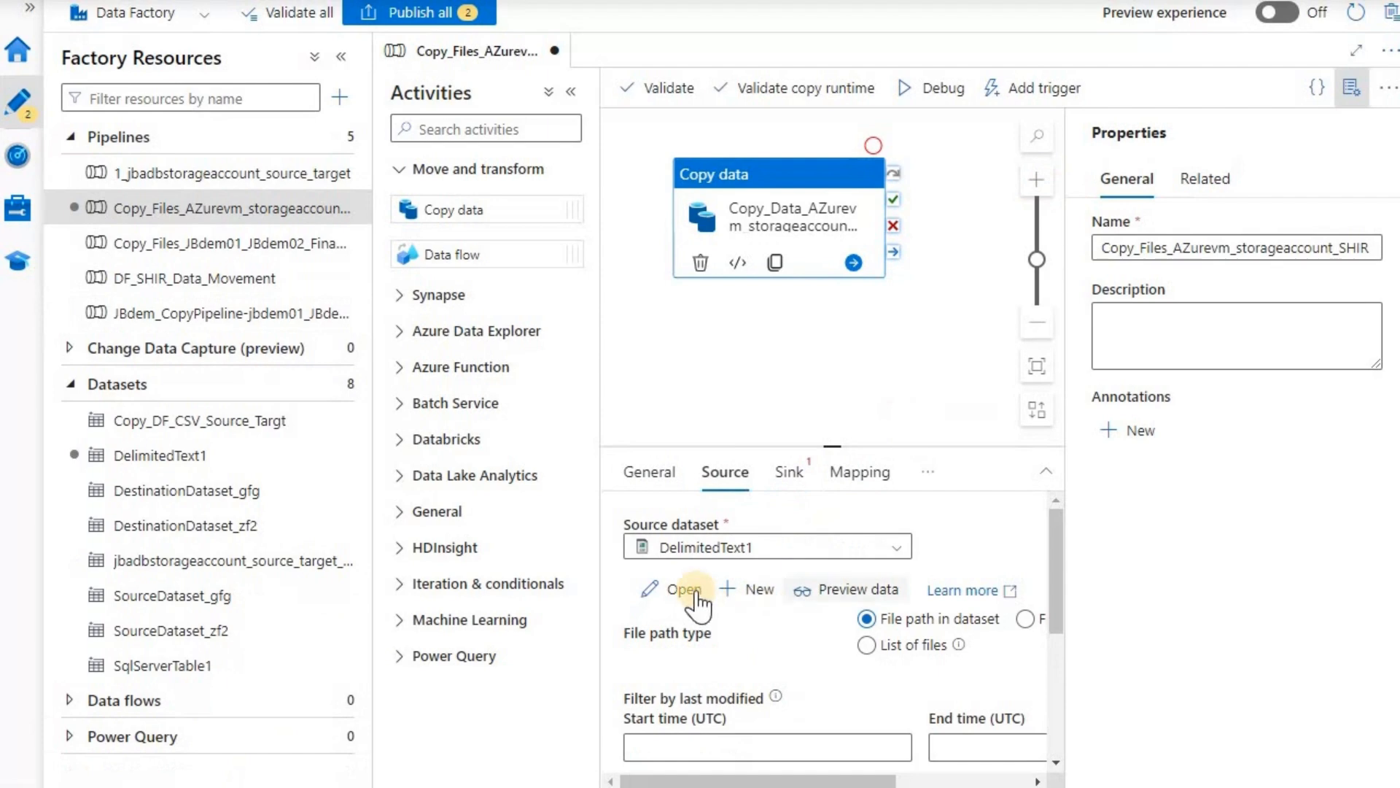
Step: Open the source dataset DelimitedText1 and browse to DF.csv for its file path
left_click(776, 181)
left_click(684, 591)
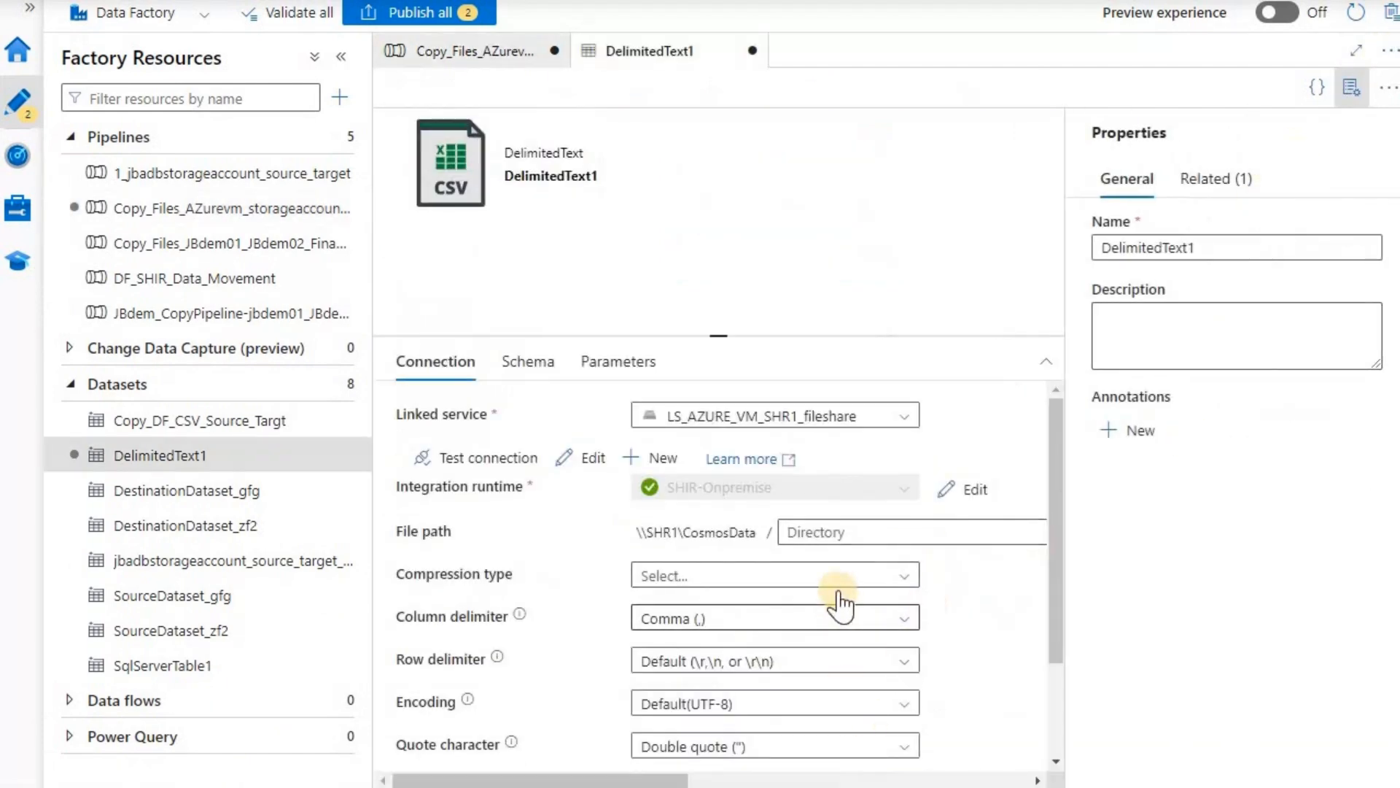
left_click_drag(662, 779, 923, 779)
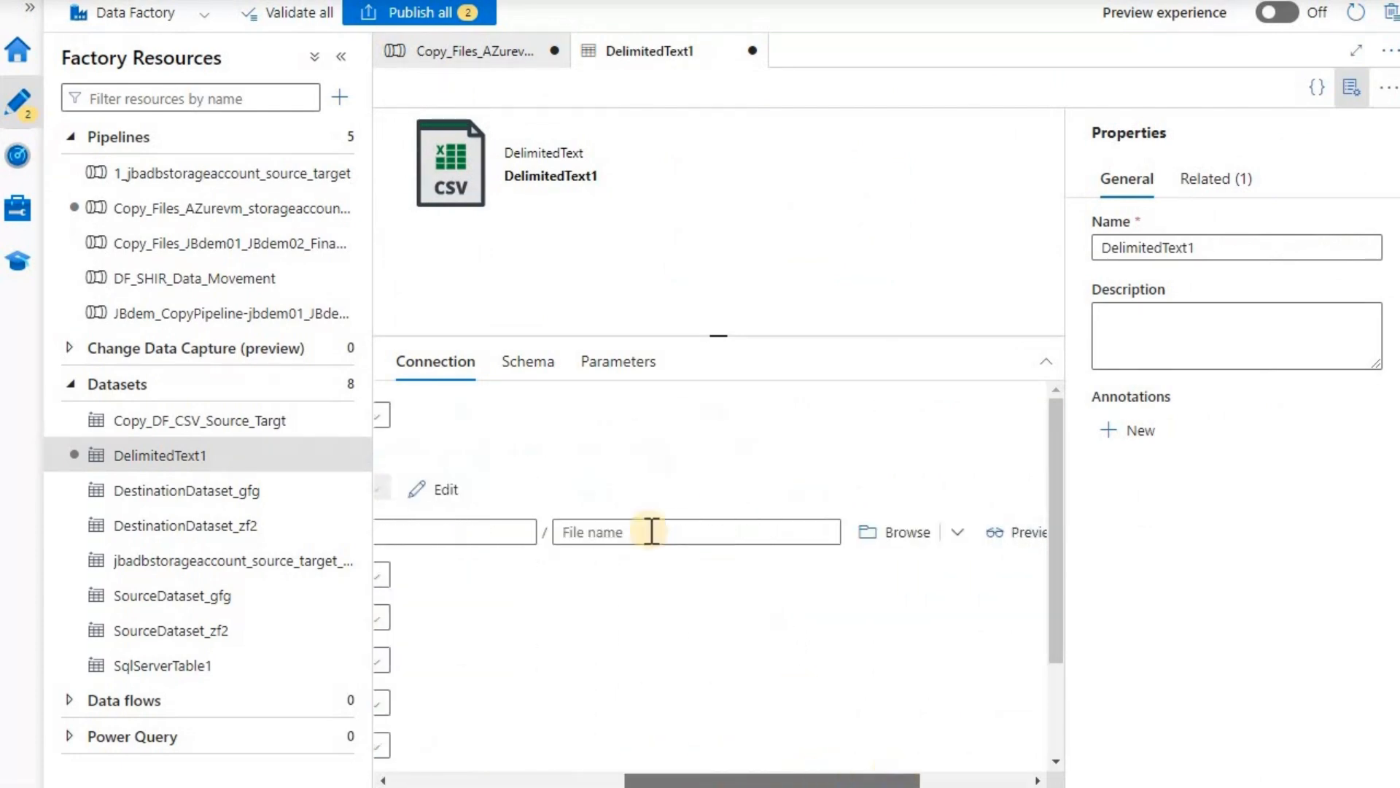
left_click(897, 536)
left_click(810, 133)
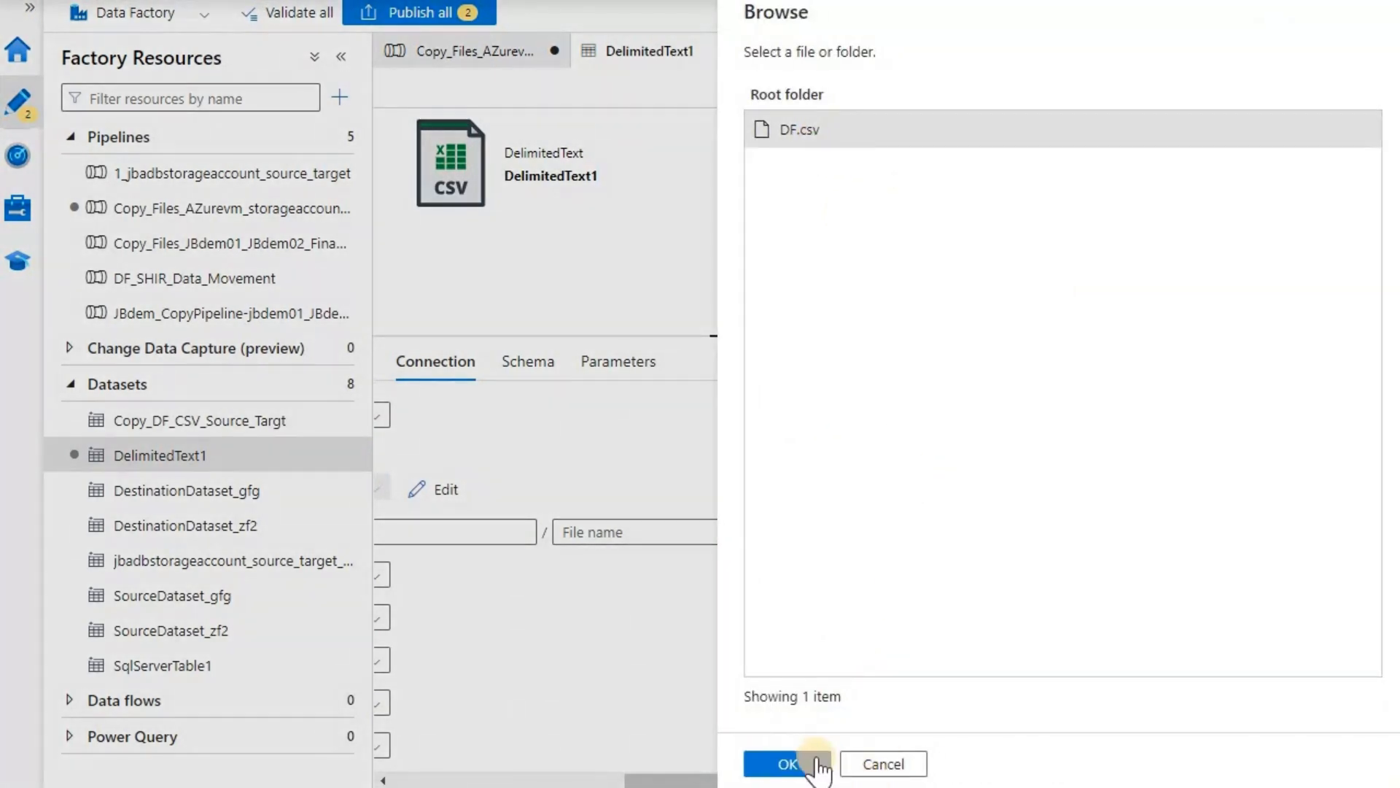
left_click(788, 764)
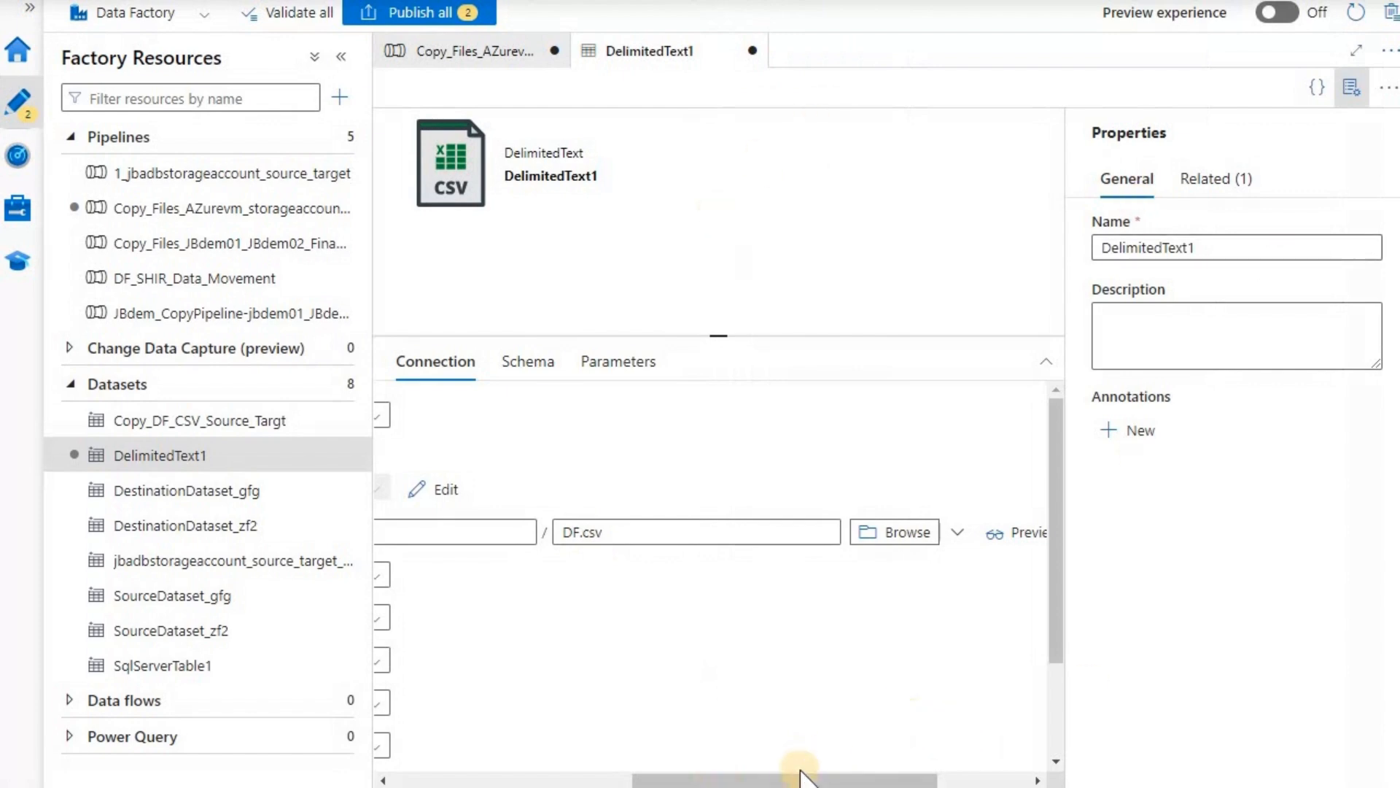
left_click_drag(795, 773, 567, 775)
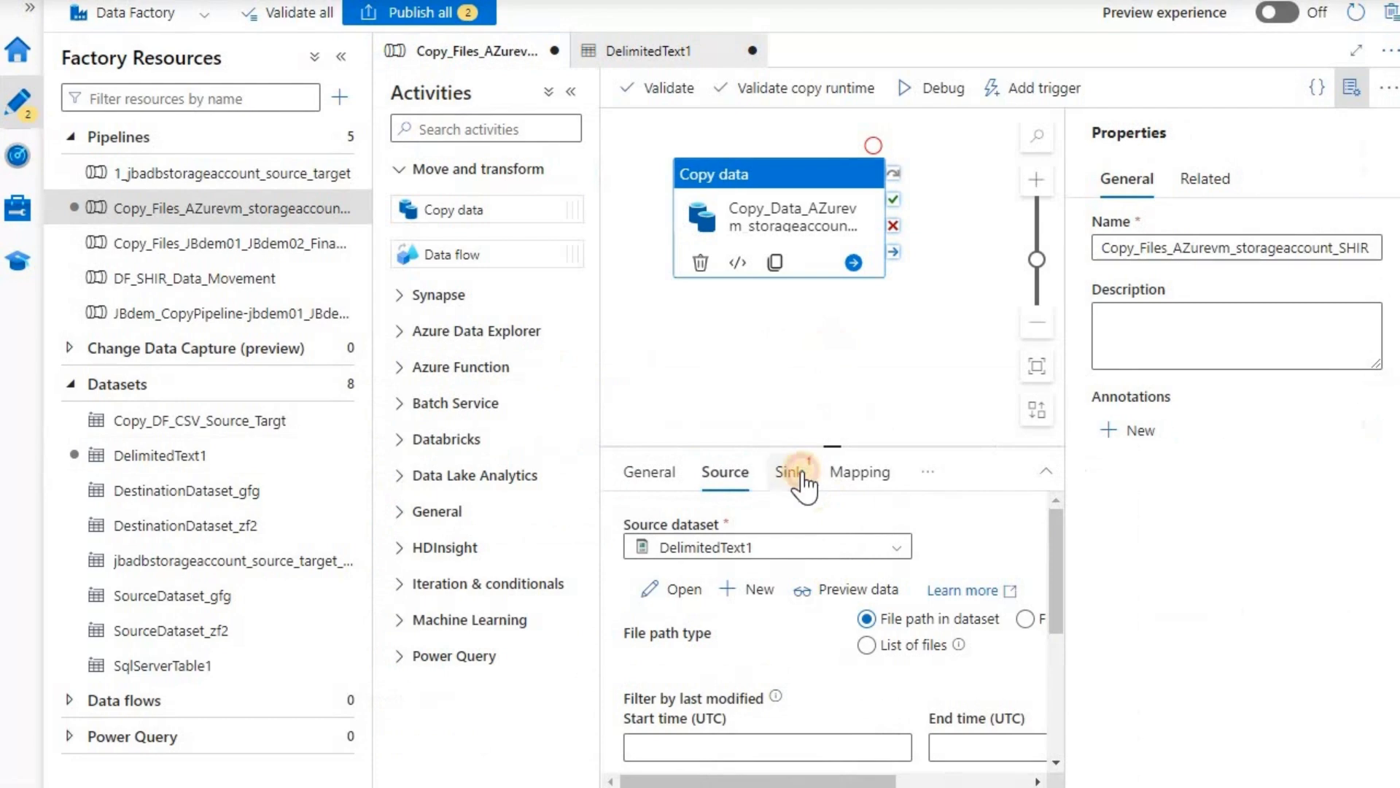
Step: Look through the existing datasets available for the Copy data activity's sink
left_click(801, 475)
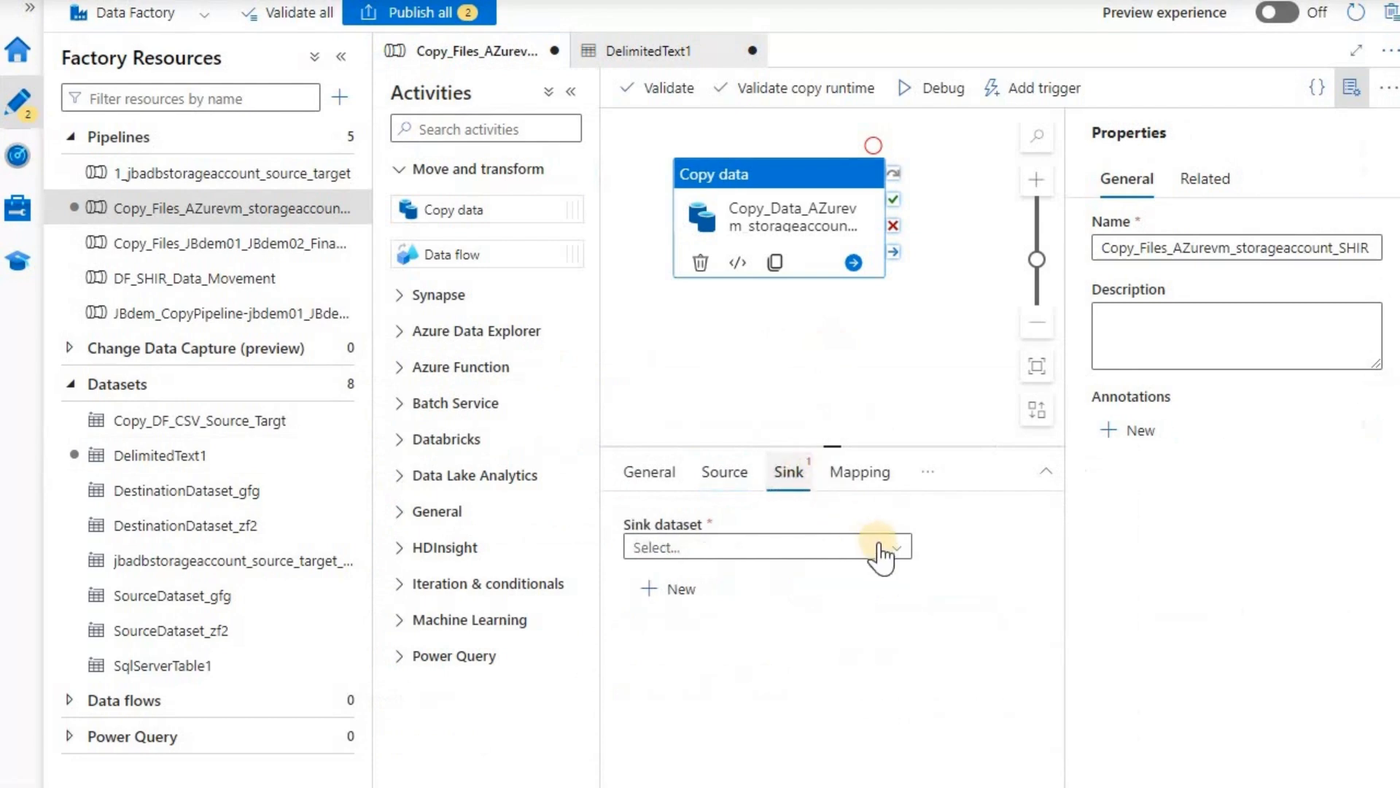
left_click(897, 549)
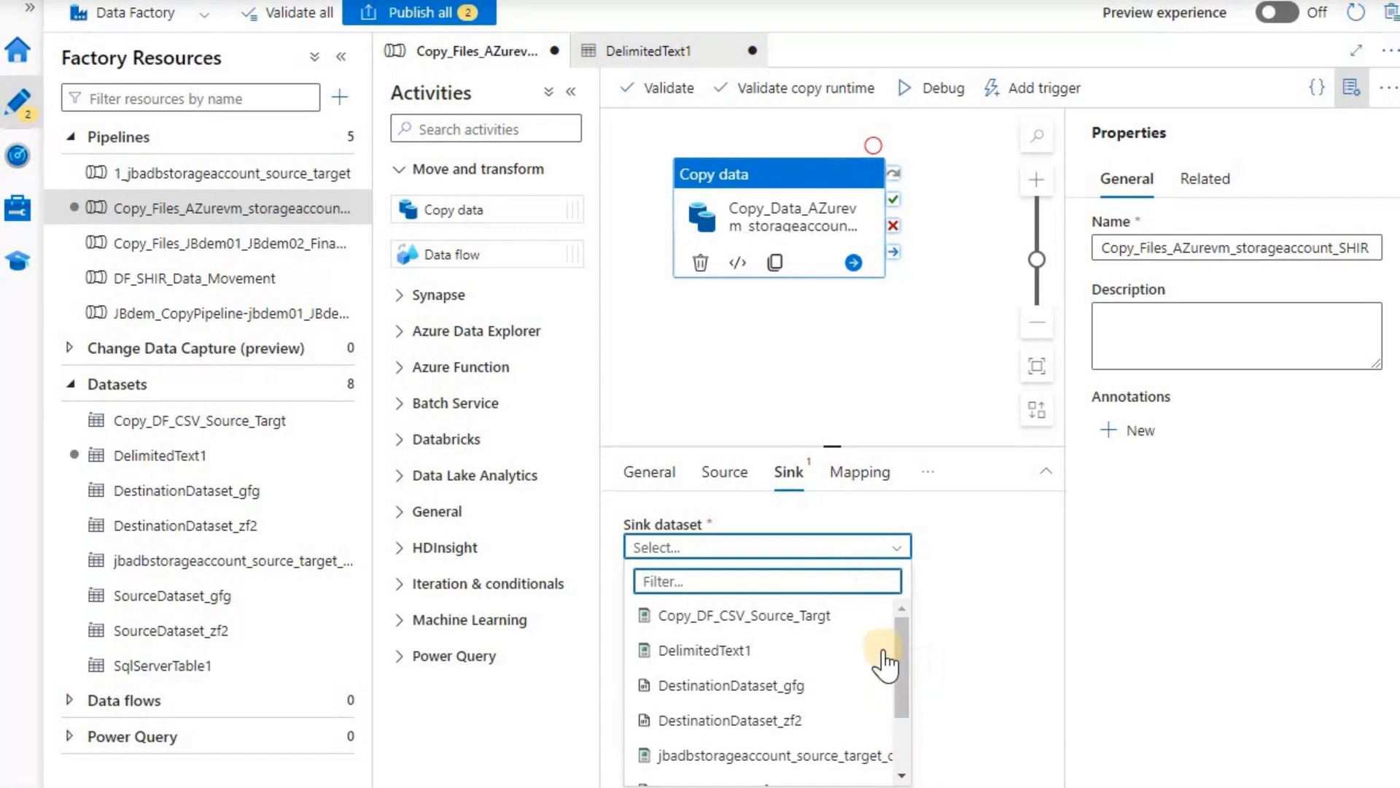
scroll(897, 678, "down", 3)
left_click_drag(909, 727, 910, 748)
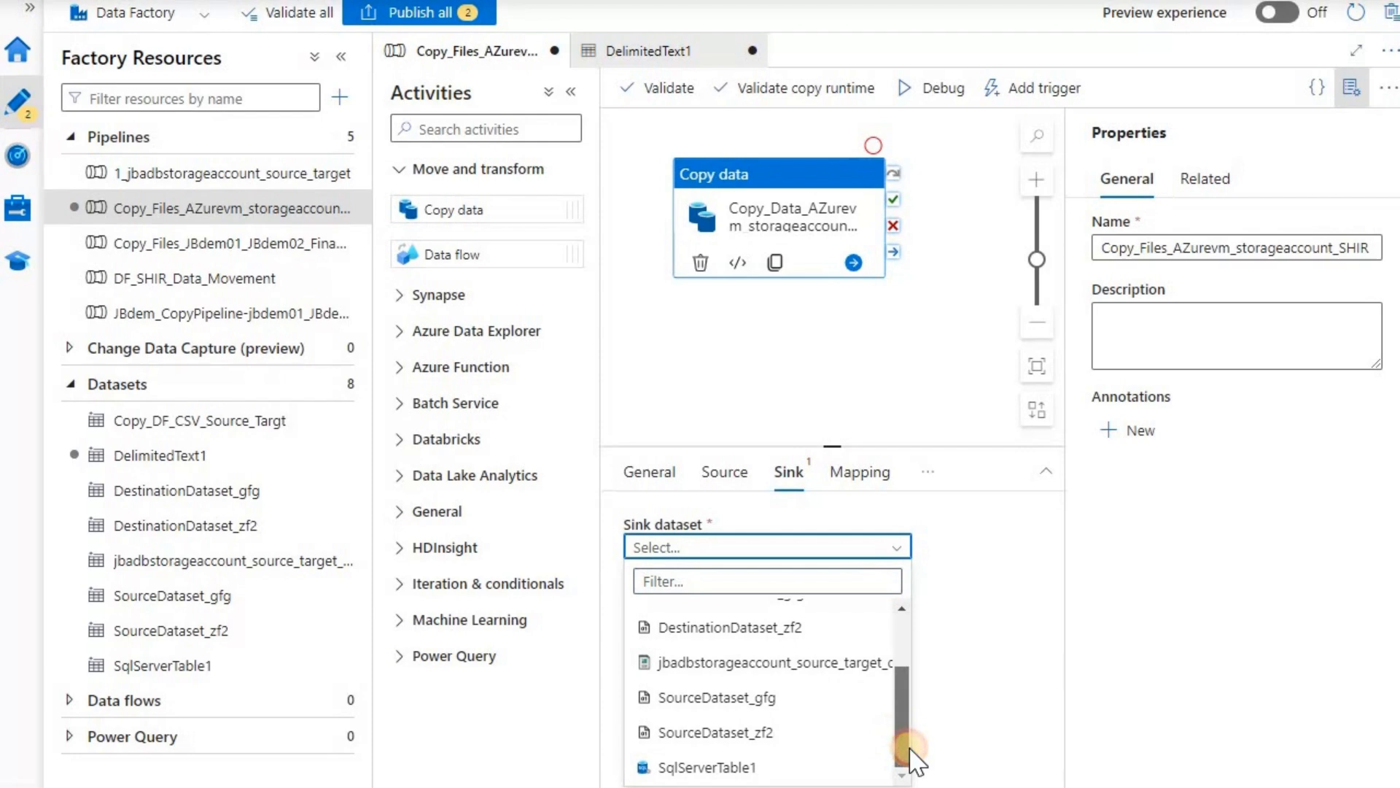
mouse_move(905, 663)
left_mouse_down()
mouse_move(904, 625)
mouse_move(912, 646)
left_mouse_up()
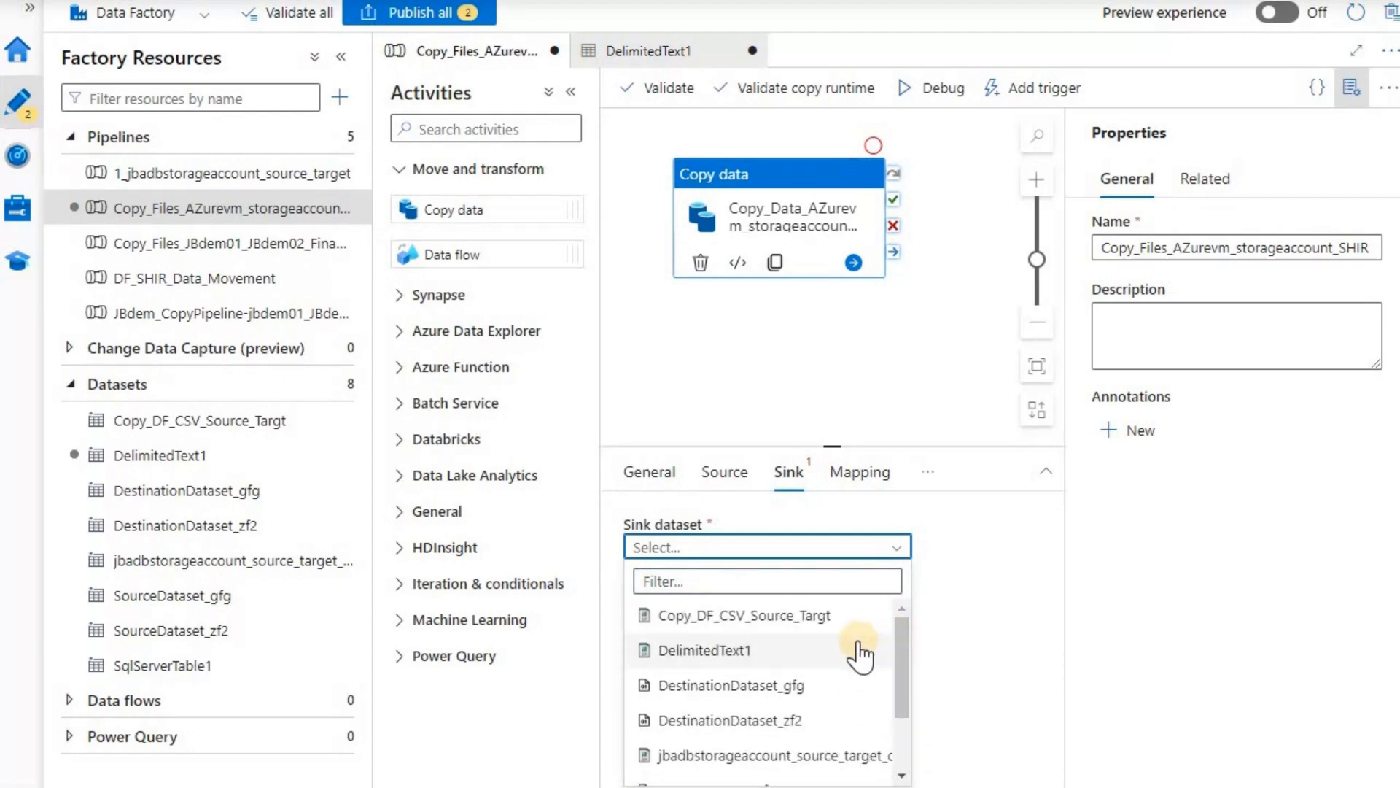
left_click(973, 560)
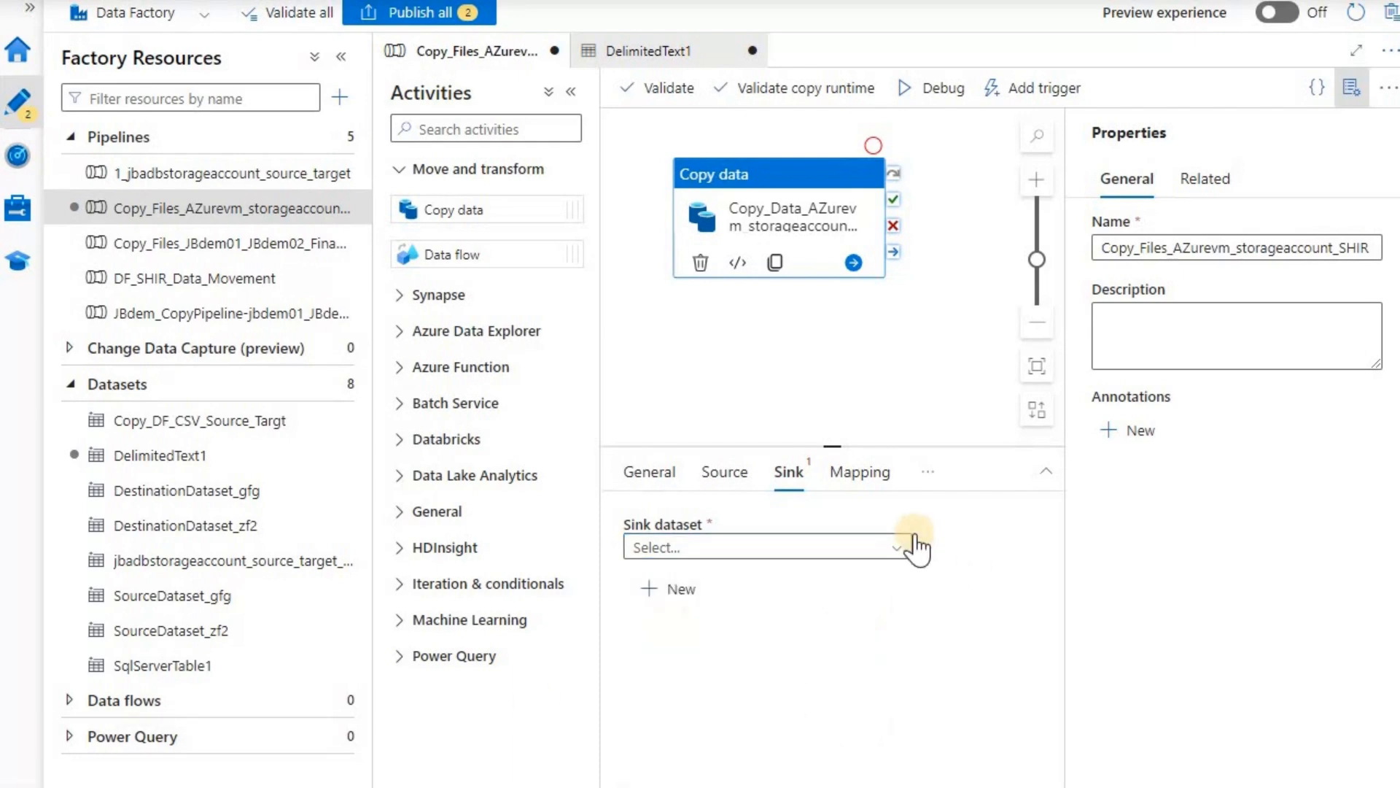
Step: Start a new sink dataset for Azure Data Lake Storage Gen2 in DelimitedText format
left_click(669, 588)
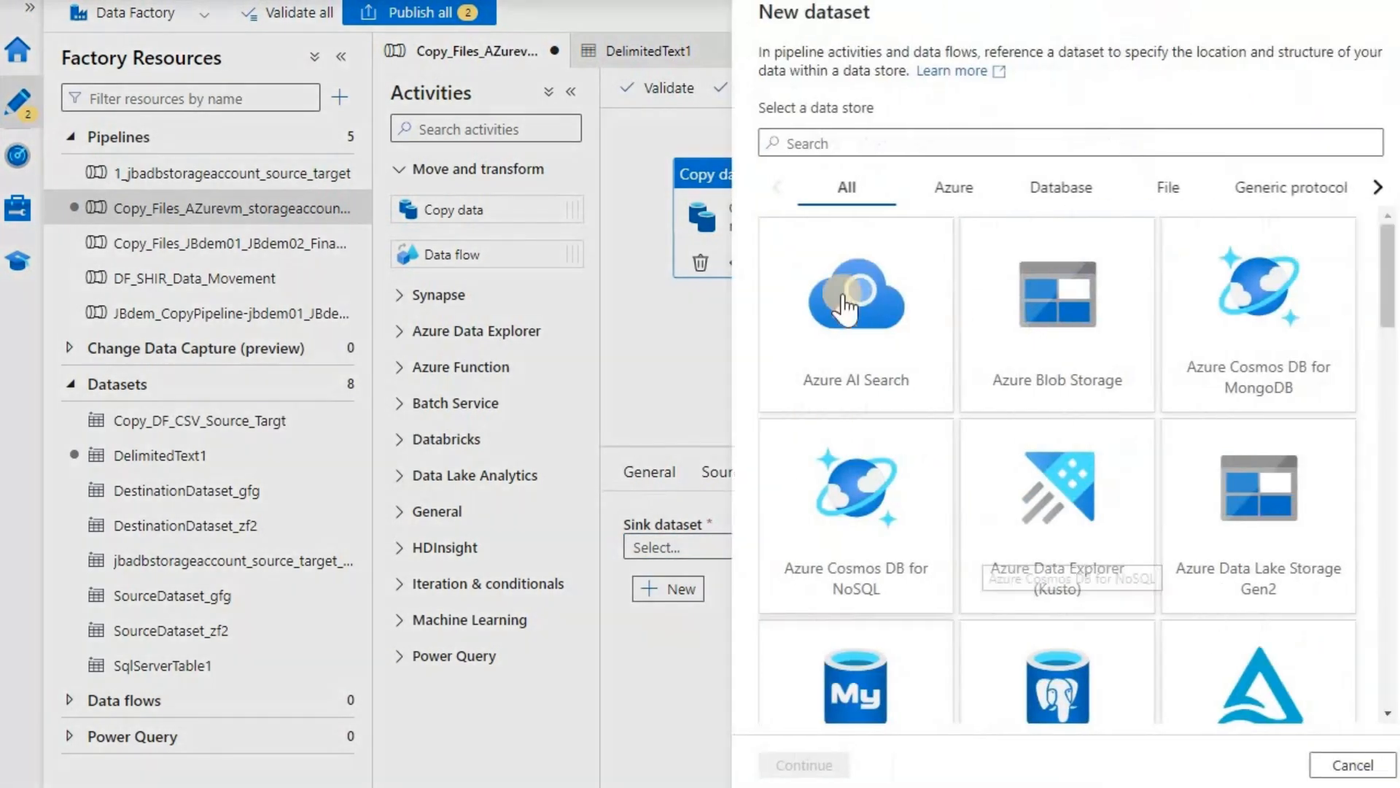
left_click(1238, 501)
left_click(789, 765)
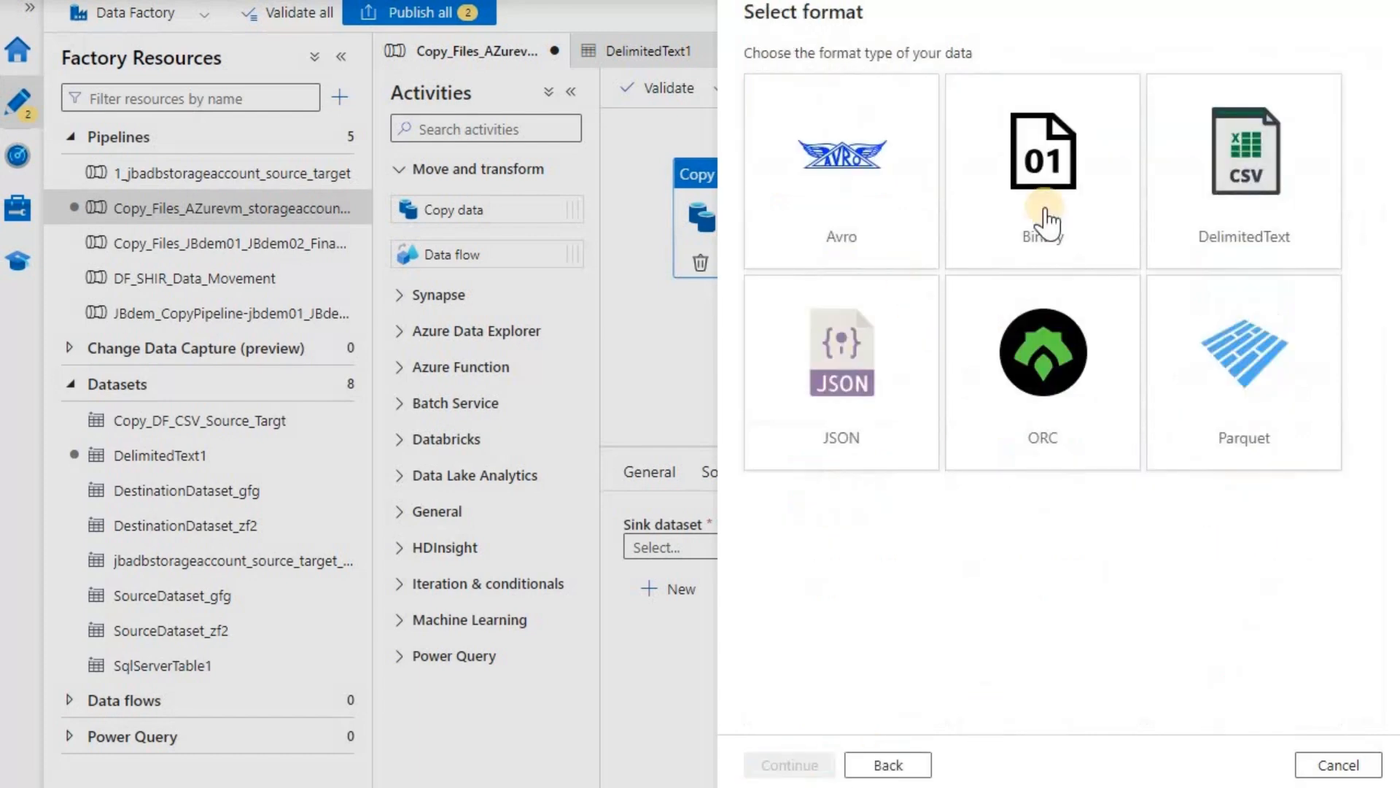
left_click(1245, 175)
left_click(791, 765)
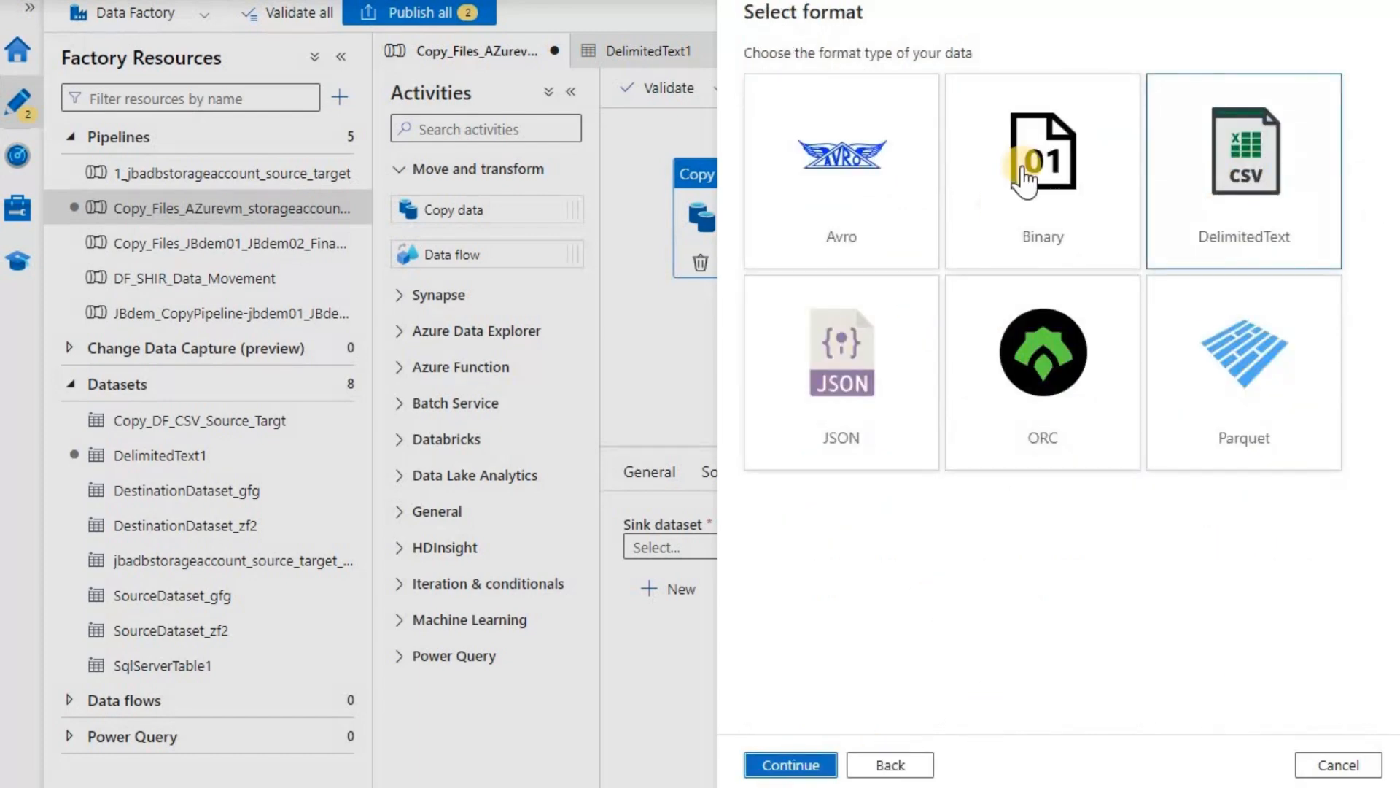
Step: Name the sink dataset jbadbstorageaccount_destination and assign it the linked service LS_jbadbstorageaccount_detination
key("ctrl+a")
type("jbadbstorageaccount")
type("_d")
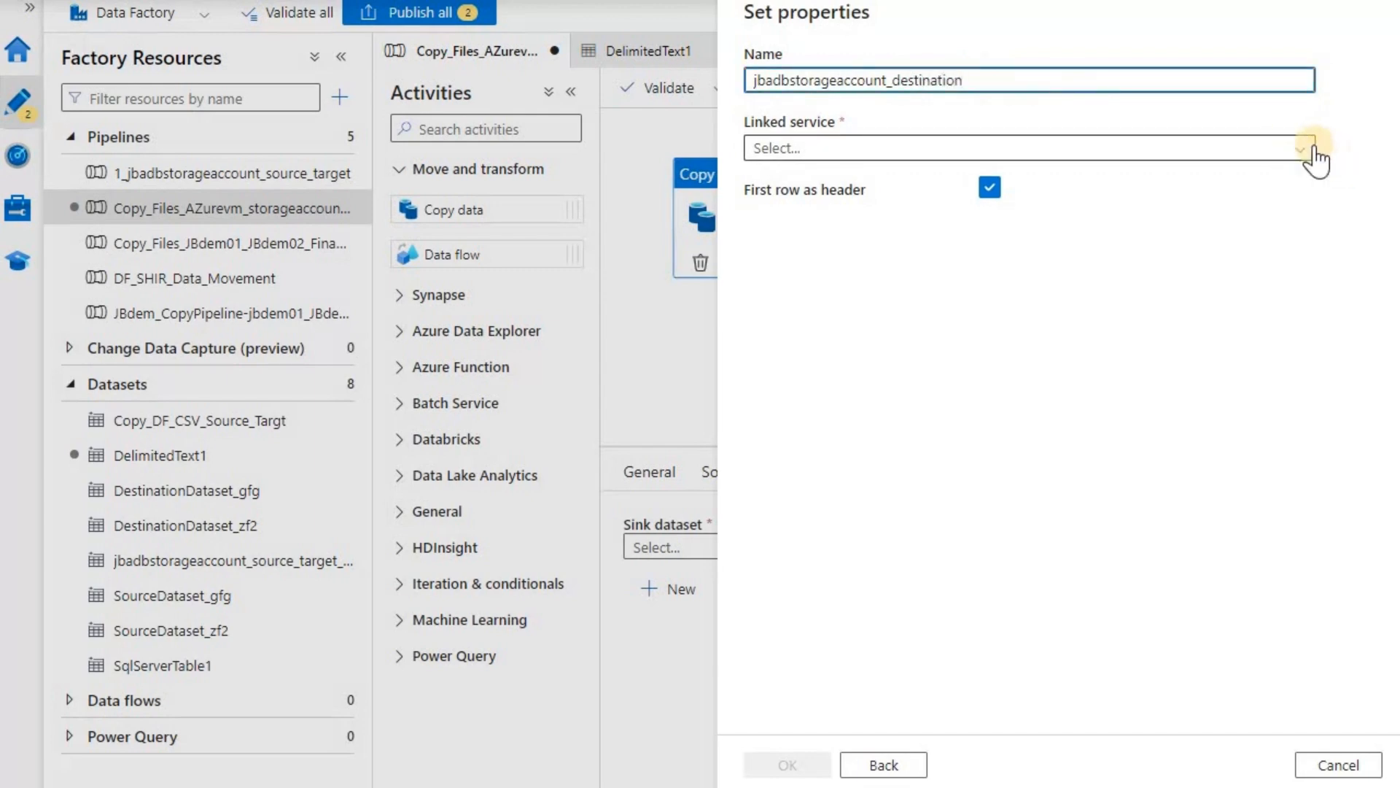
left_click(1303, 150)
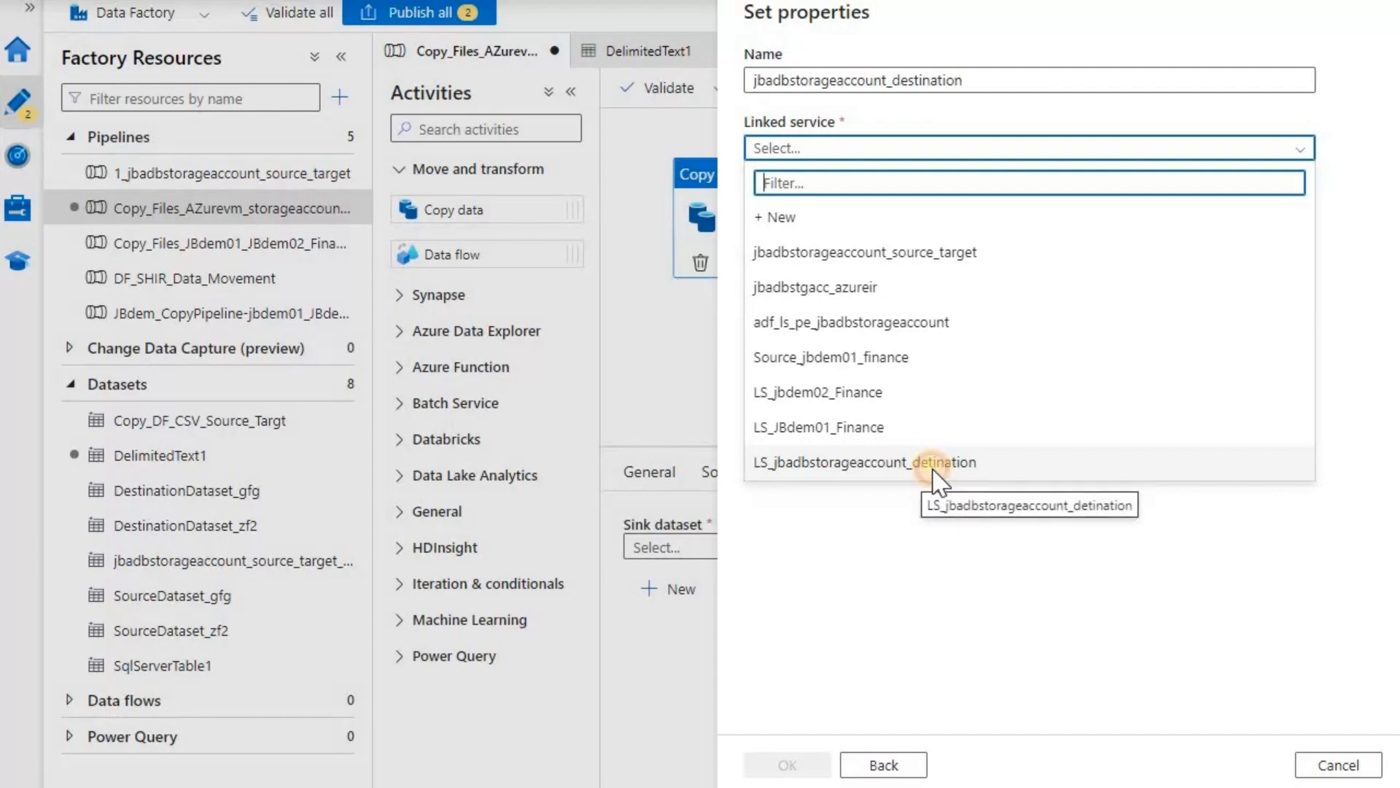
left_click(936, 467)
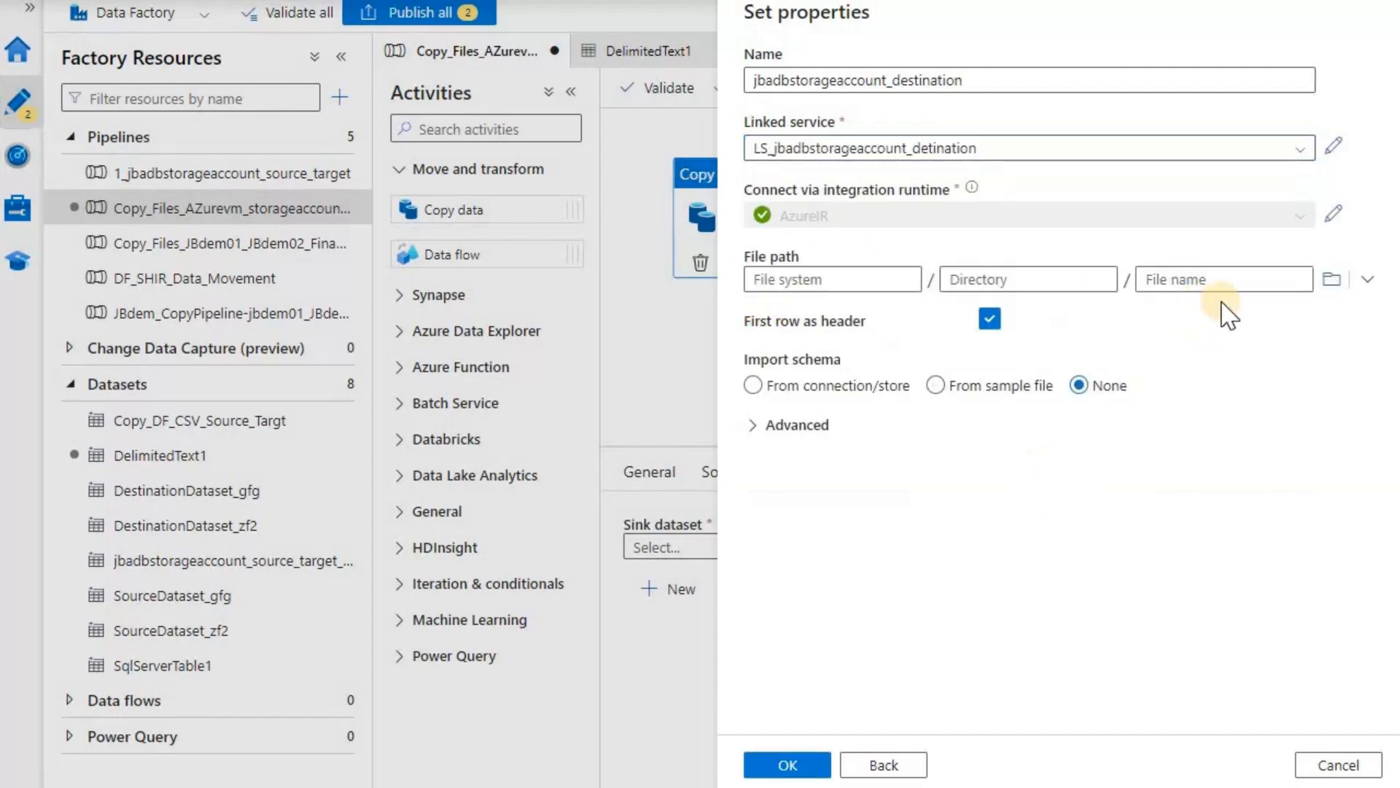
Step: Set the sink dataset's file path to the destination container without a file name and create the dataset
left_click(1332, 279)
left_click(839, 138)
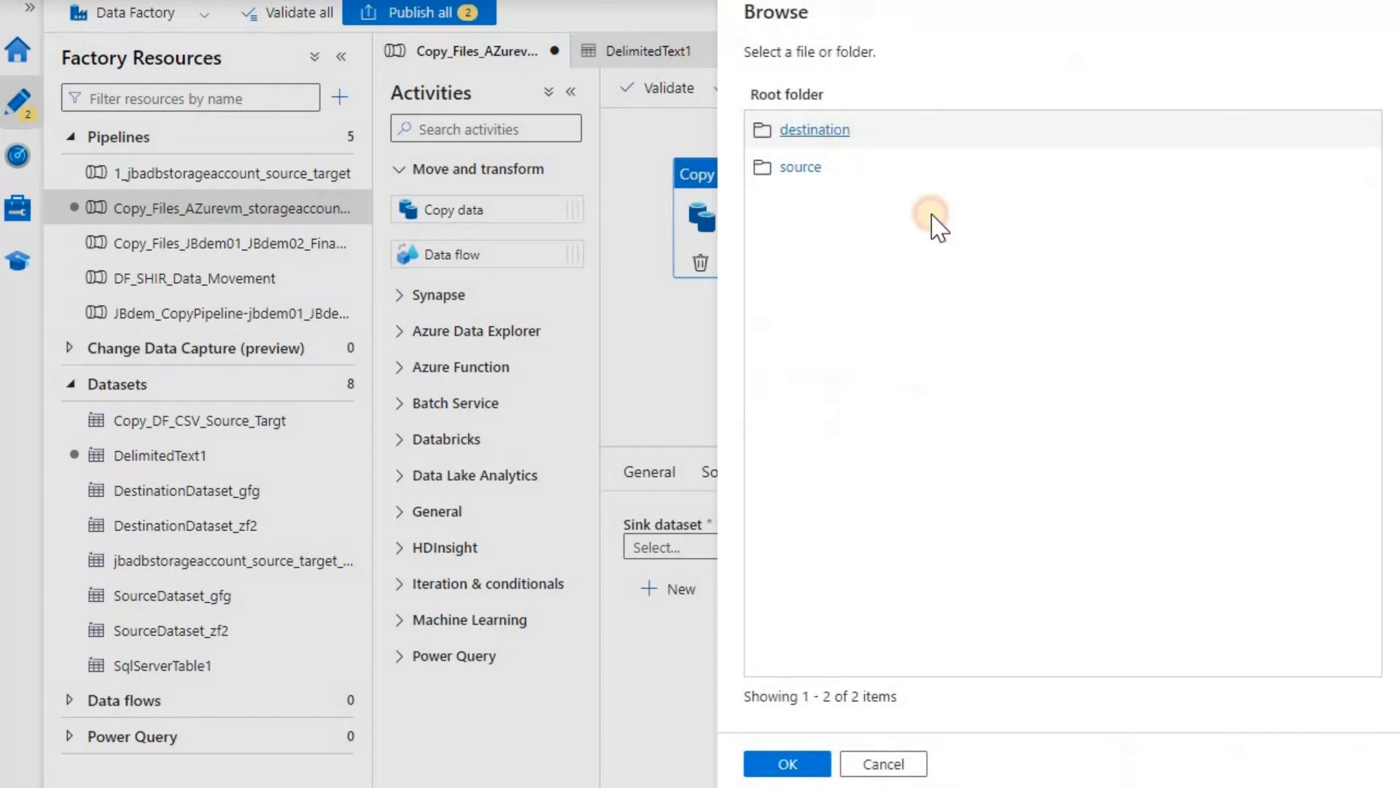
left_click(787, 764)
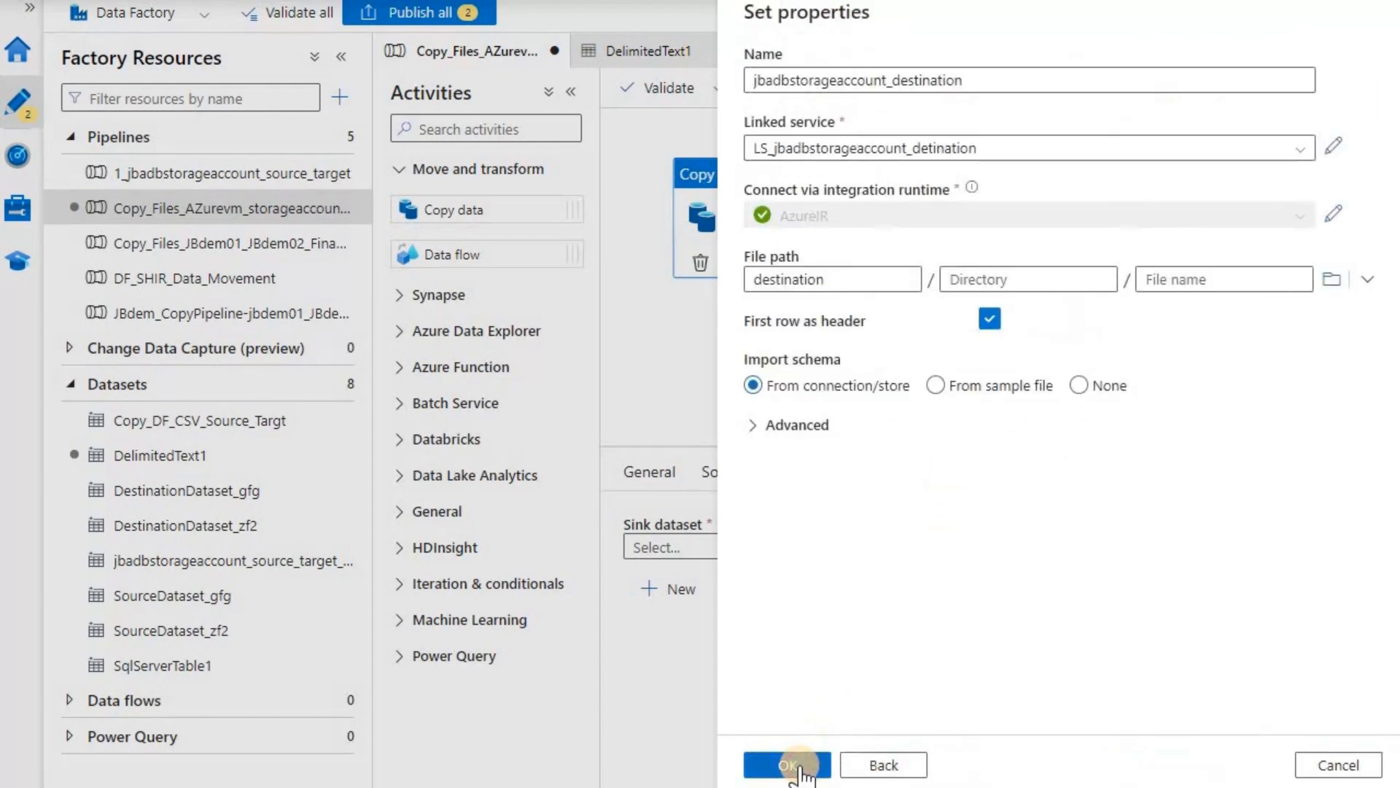
left_click(800, 766)
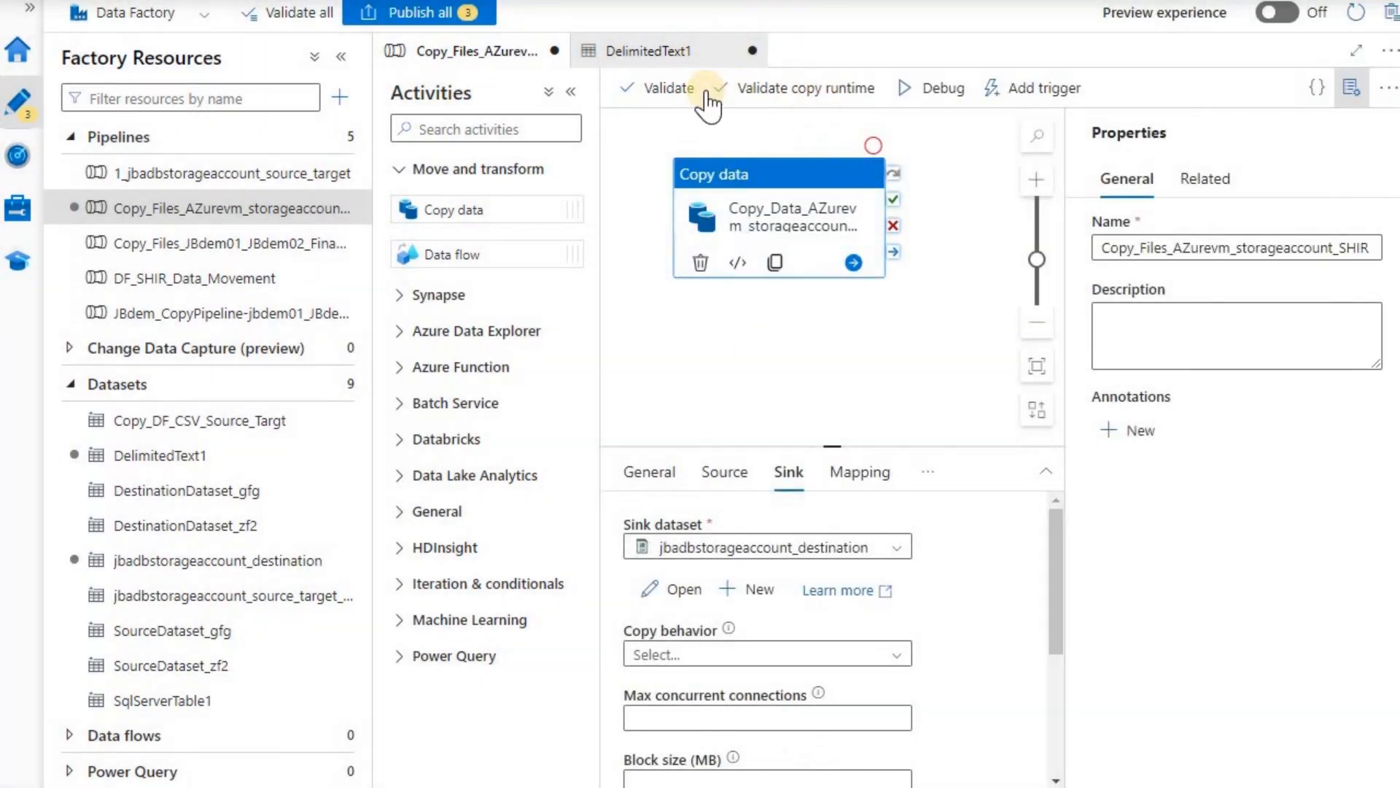
Step: Validate the pipeline and publish all pending pipeline and dataset changes
left_click(679, 93)
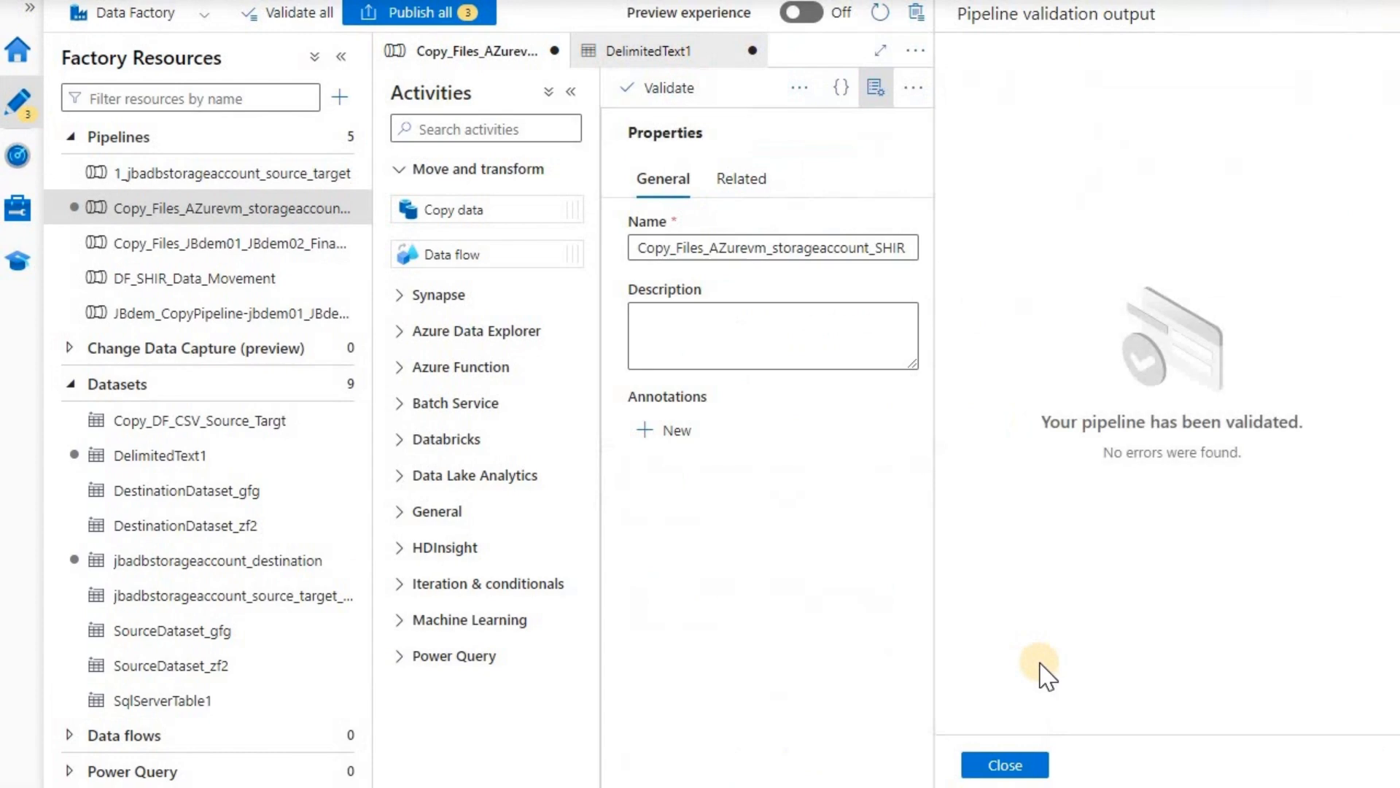
left_click(1006, 764)
left_click(450, 16)
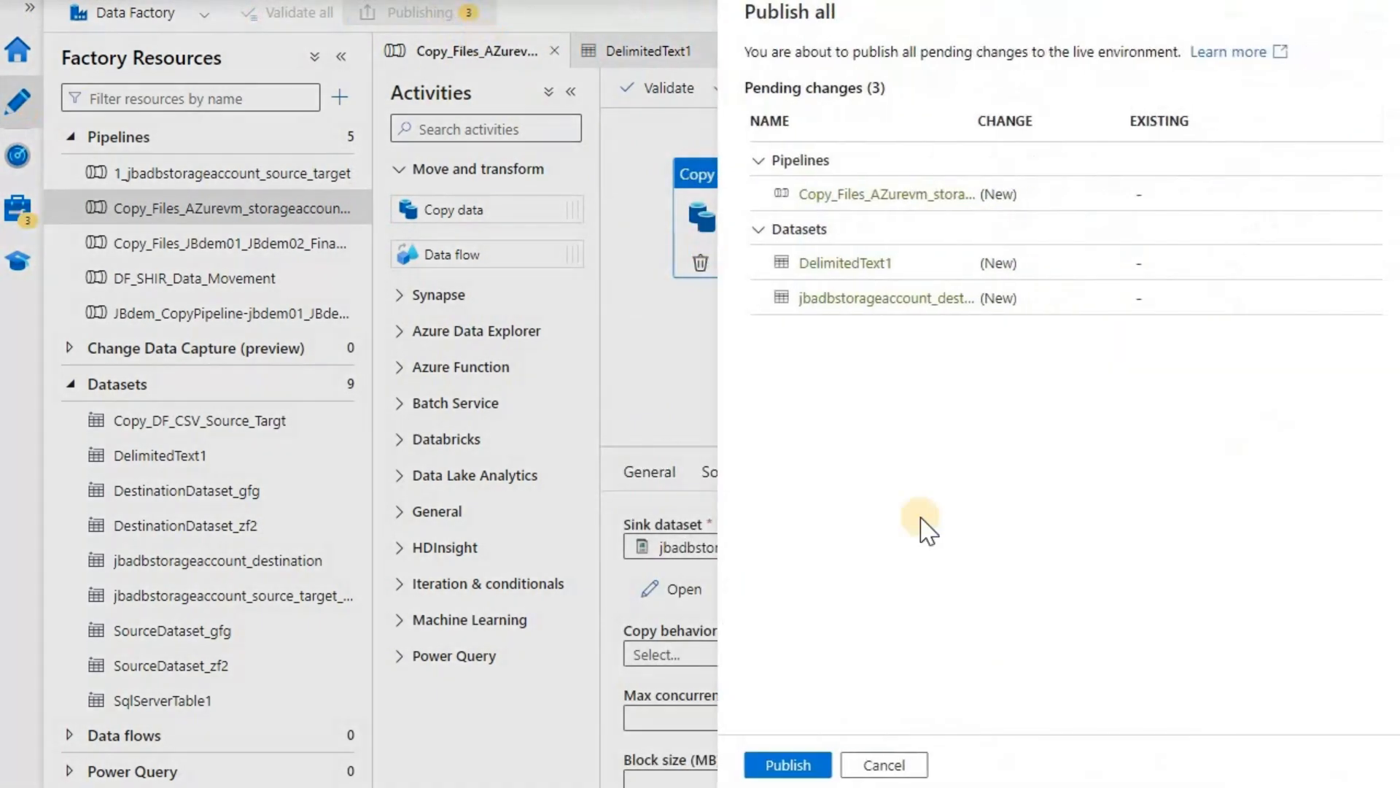
left_click(787, 765)
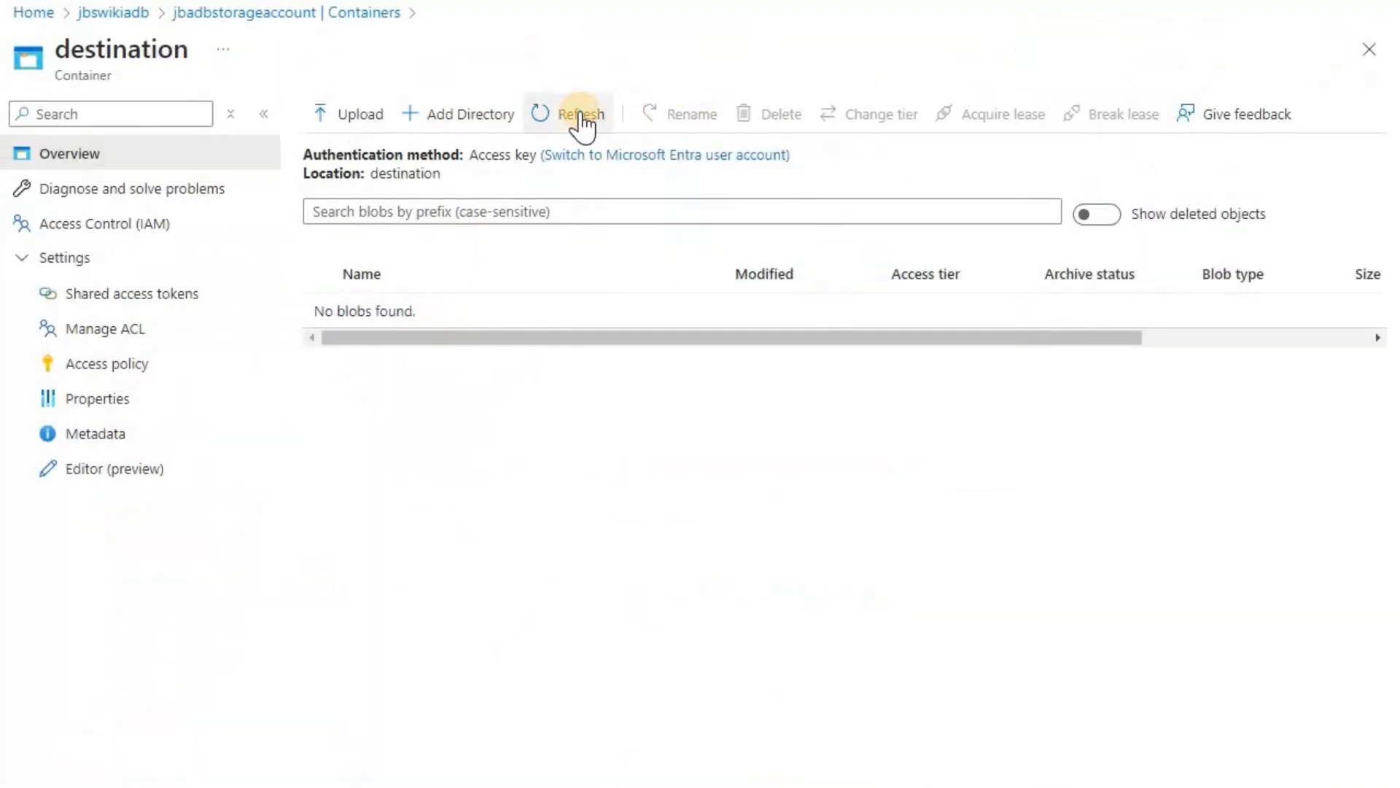
Step: Refresh the destination container's blob list, dismiss the publishing notification and trigger an immediate run of the published pipeline Copy_Files_AZurevm_storageaccount_SHIR
left_click(580, 115)
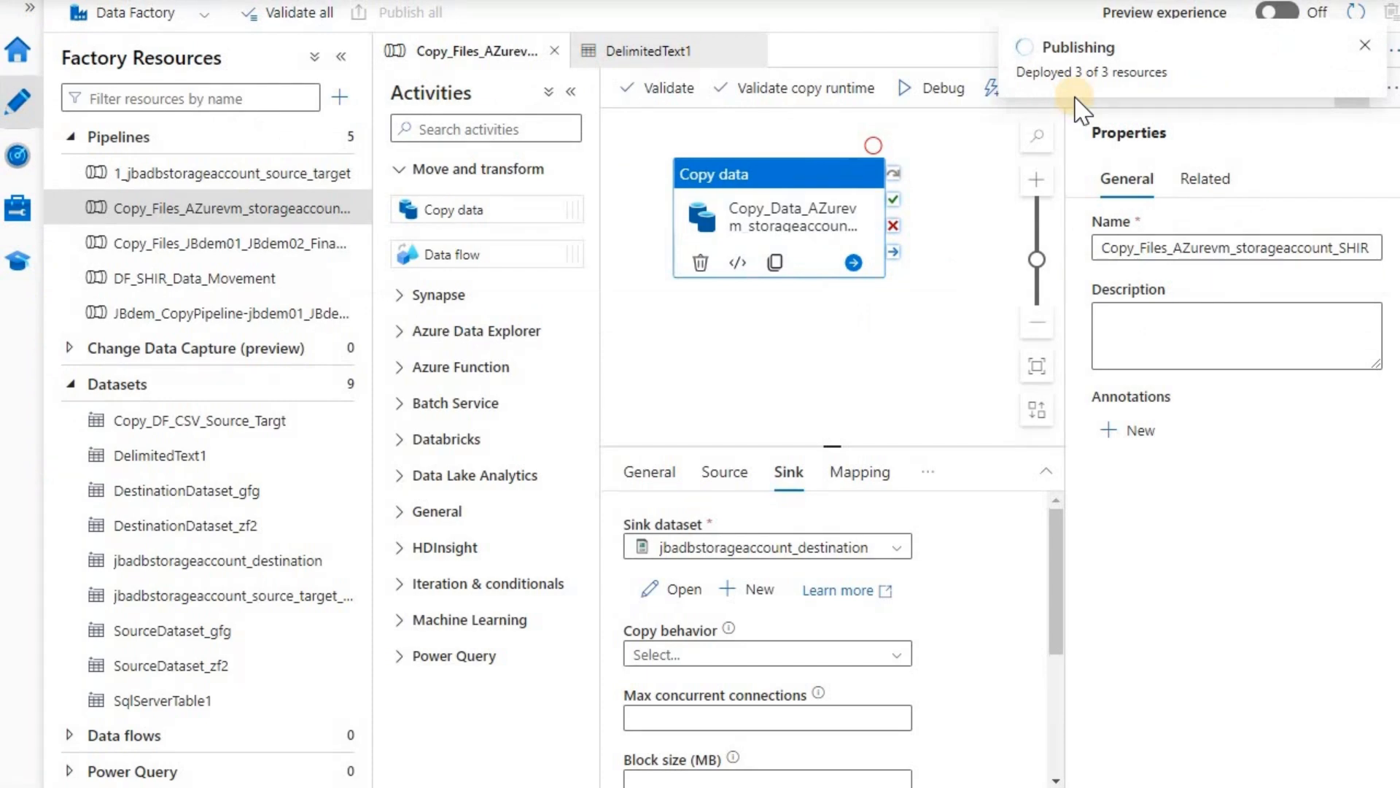
left_click(1366, 45)
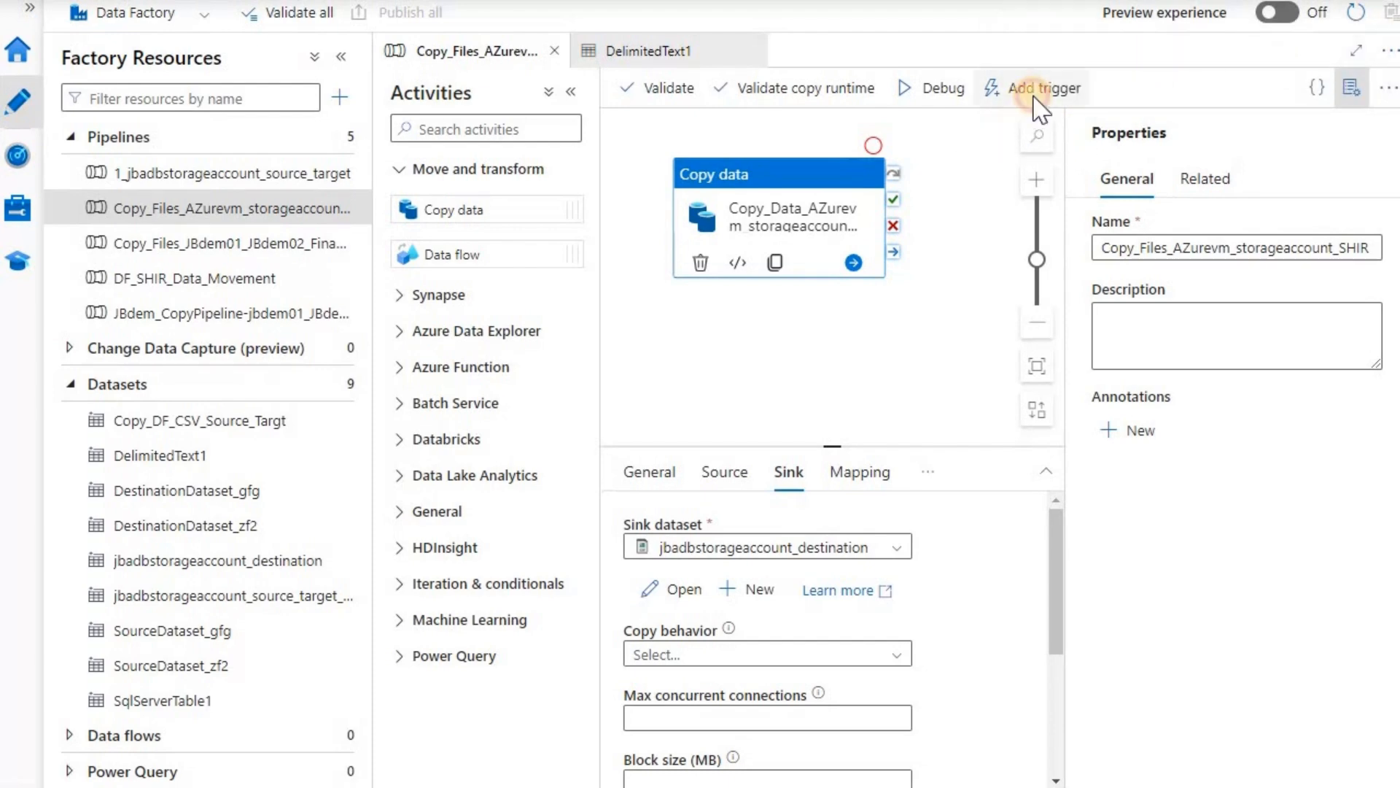
left_click(1034, 88)
left_click(1048, 131)
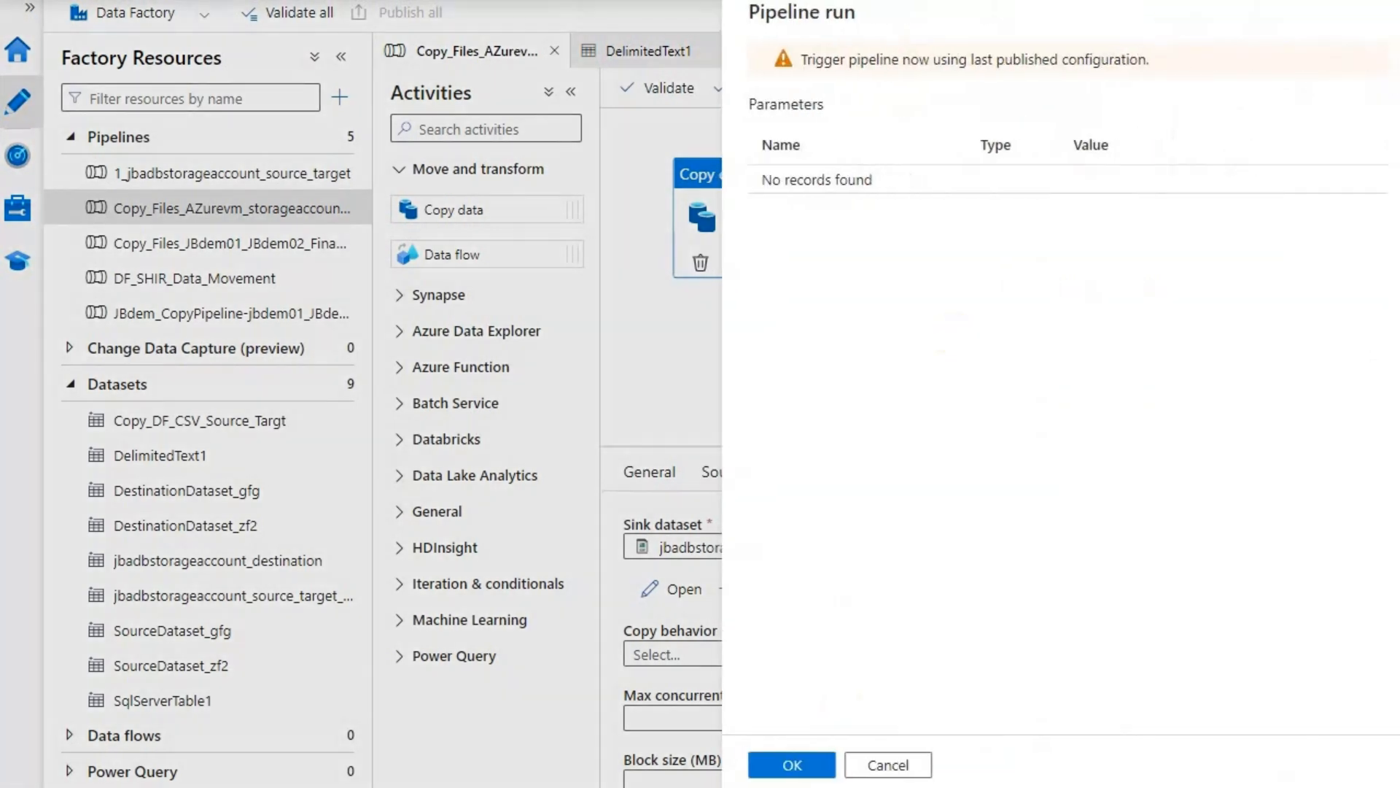
left_click(788, 764)
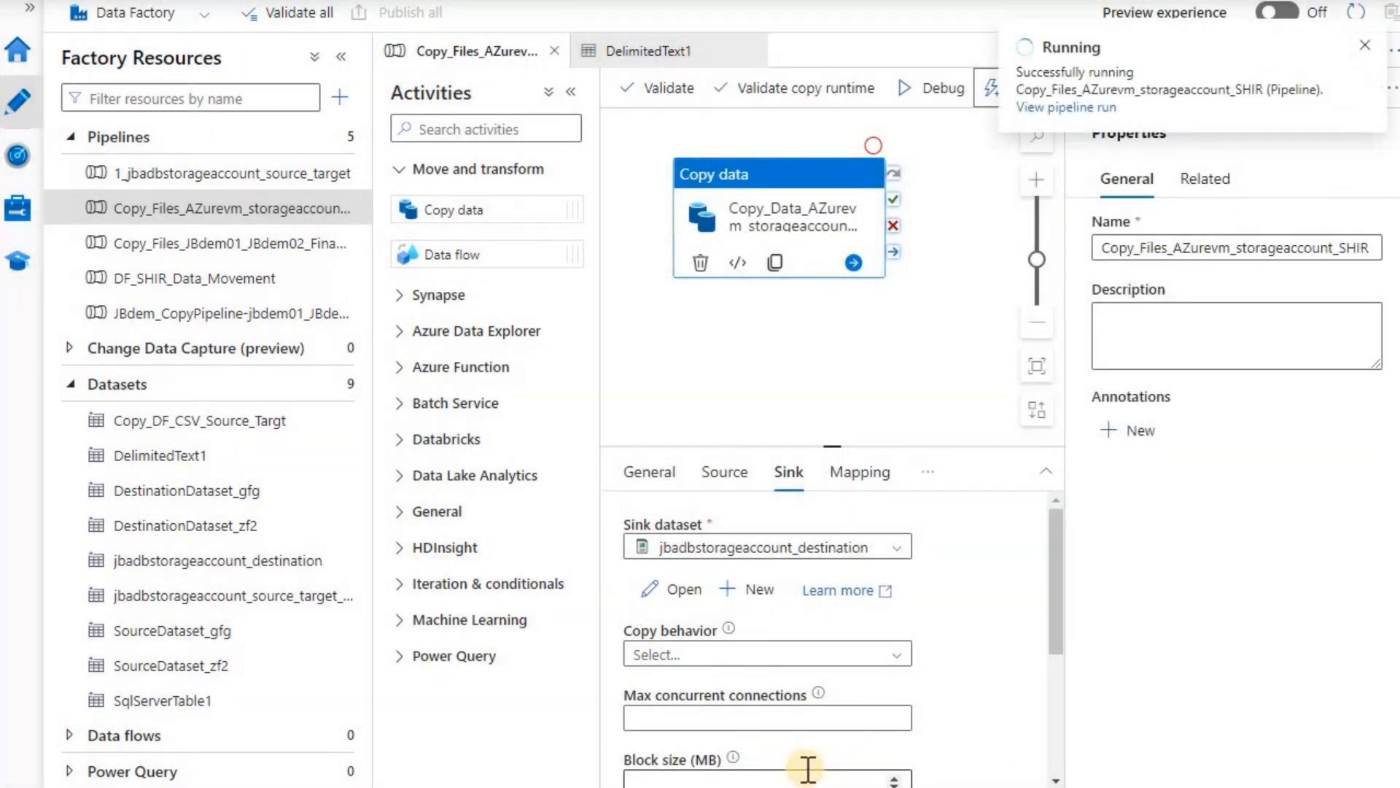
Step: View the triggered pipeline run and refresh the destination container in the Azure portal to check for the copied file
left_click(1070, 108)
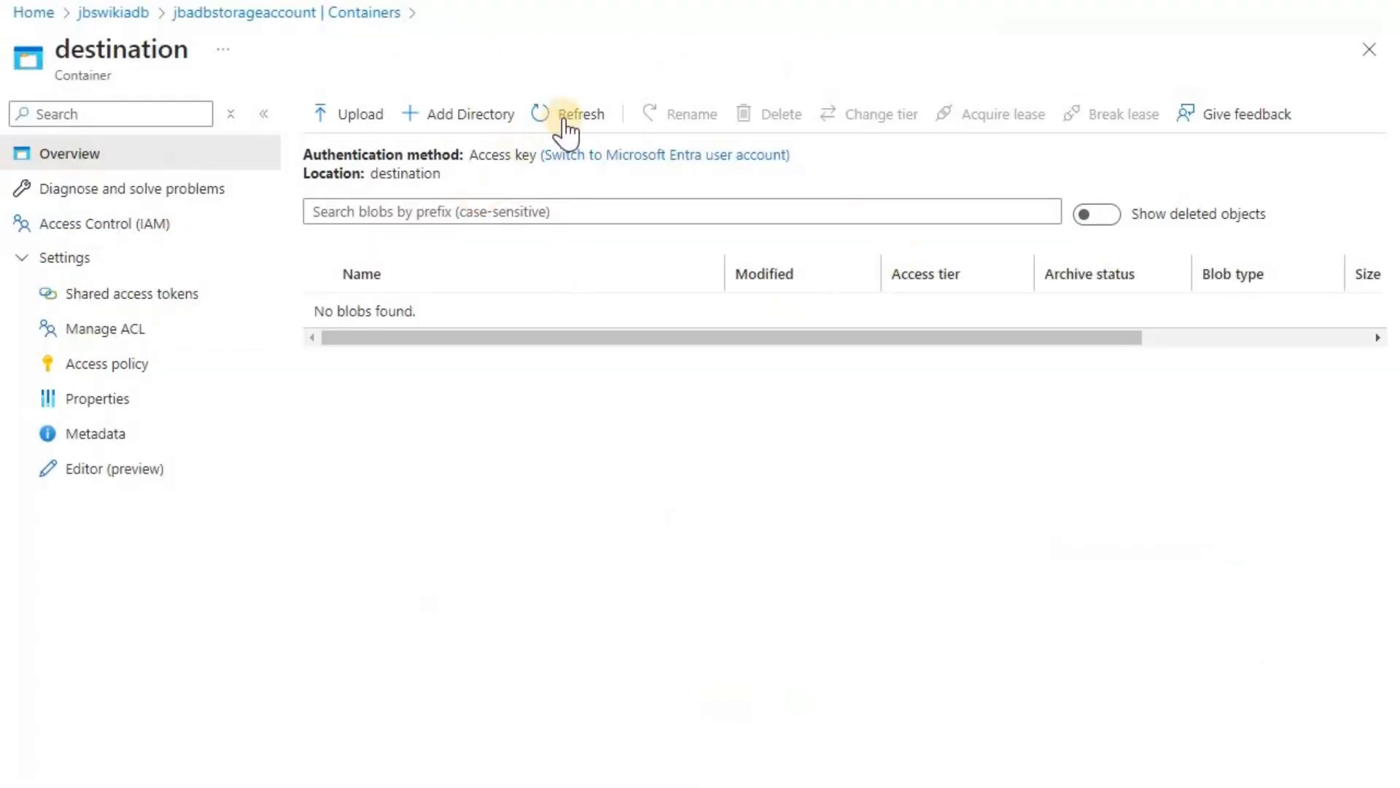
left_click(565, 118)
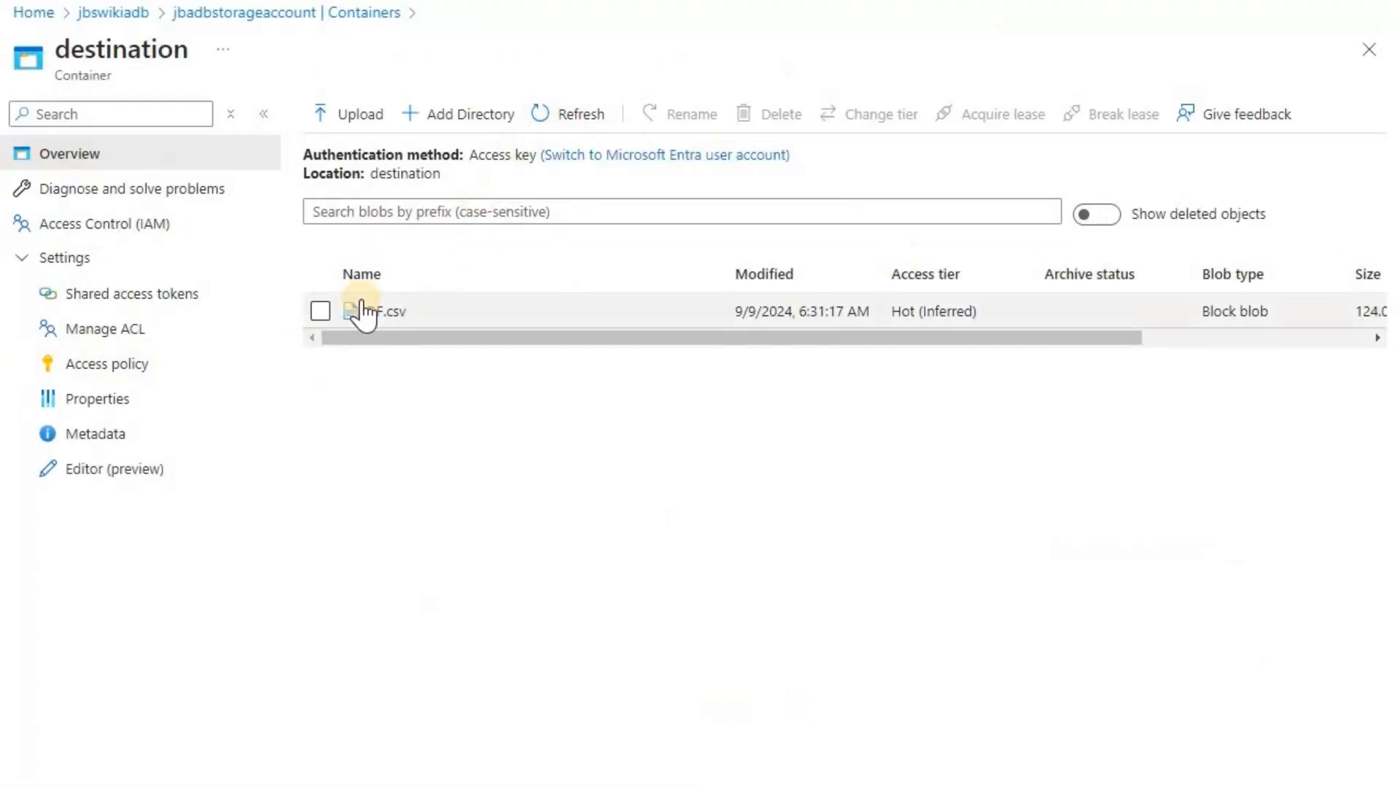